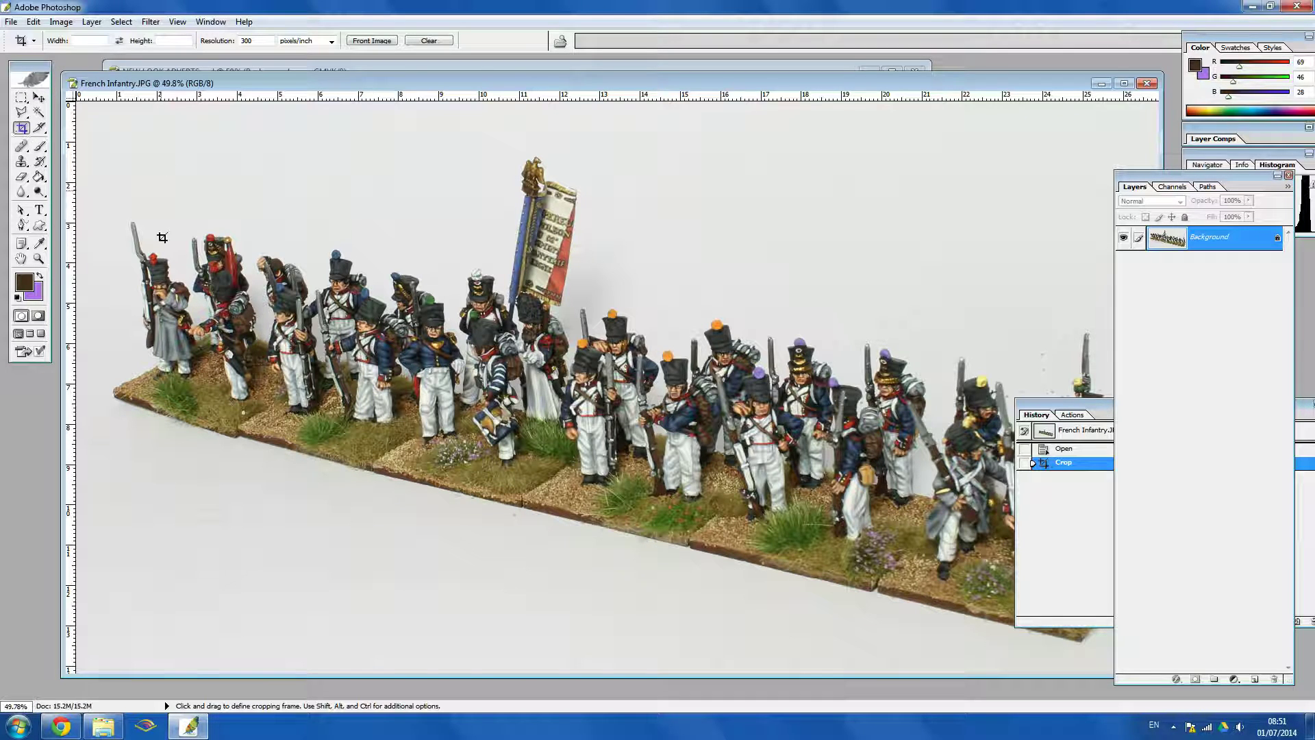
Duplicate the Background layer as "Background copy" and hide the original Background layer.
key("space")
right_click(1206, 248)
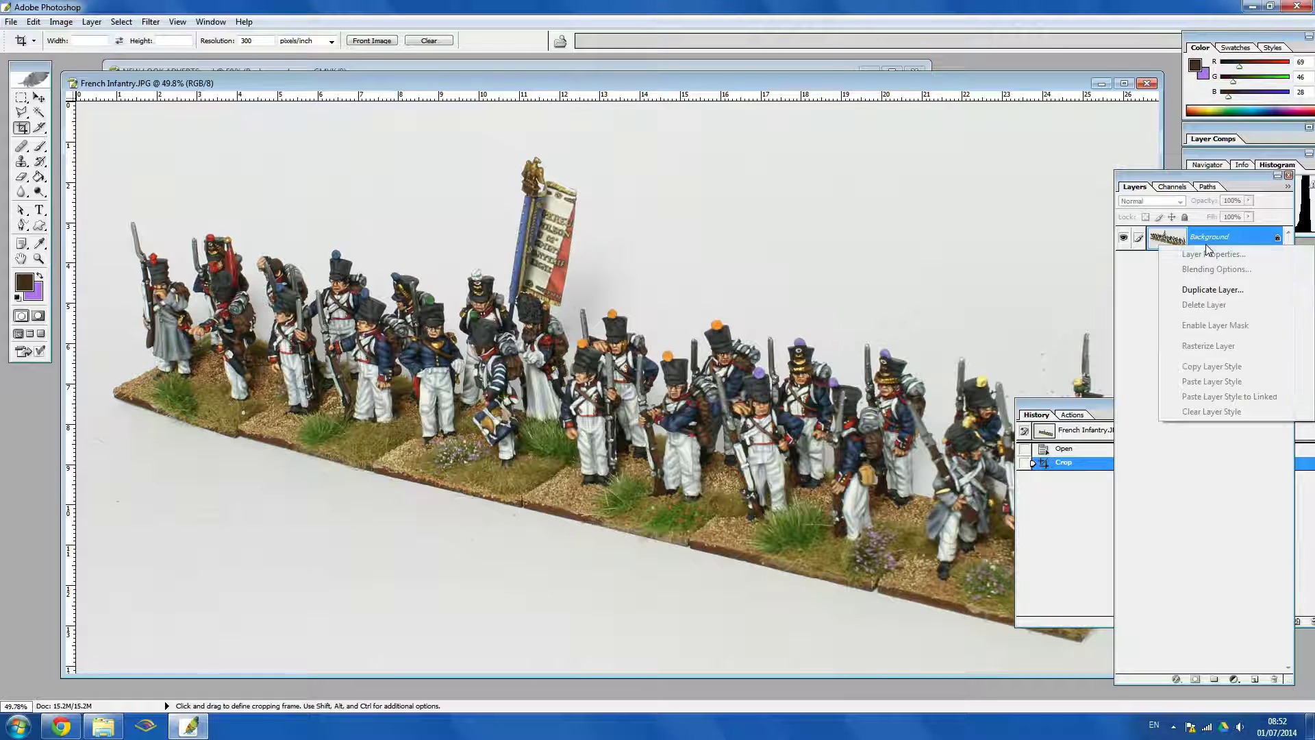
left_click(1228, 291)
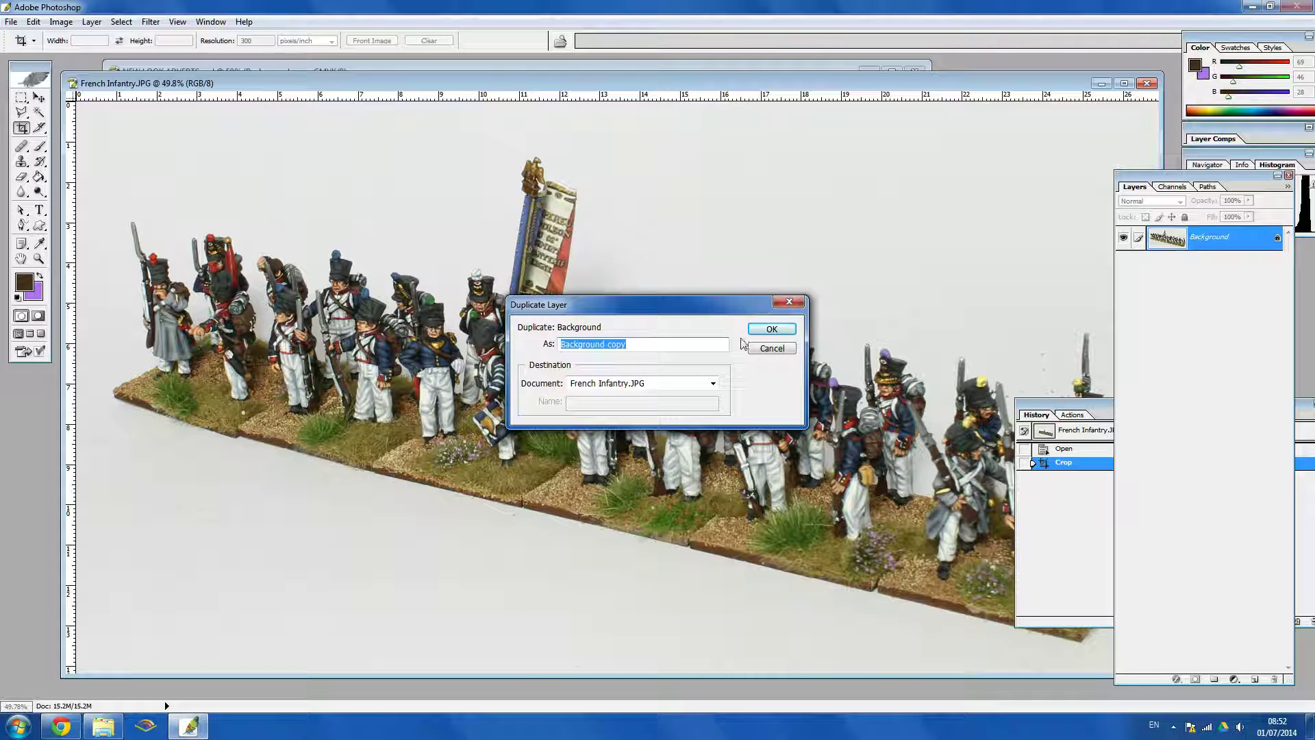
left_click(772, 329)
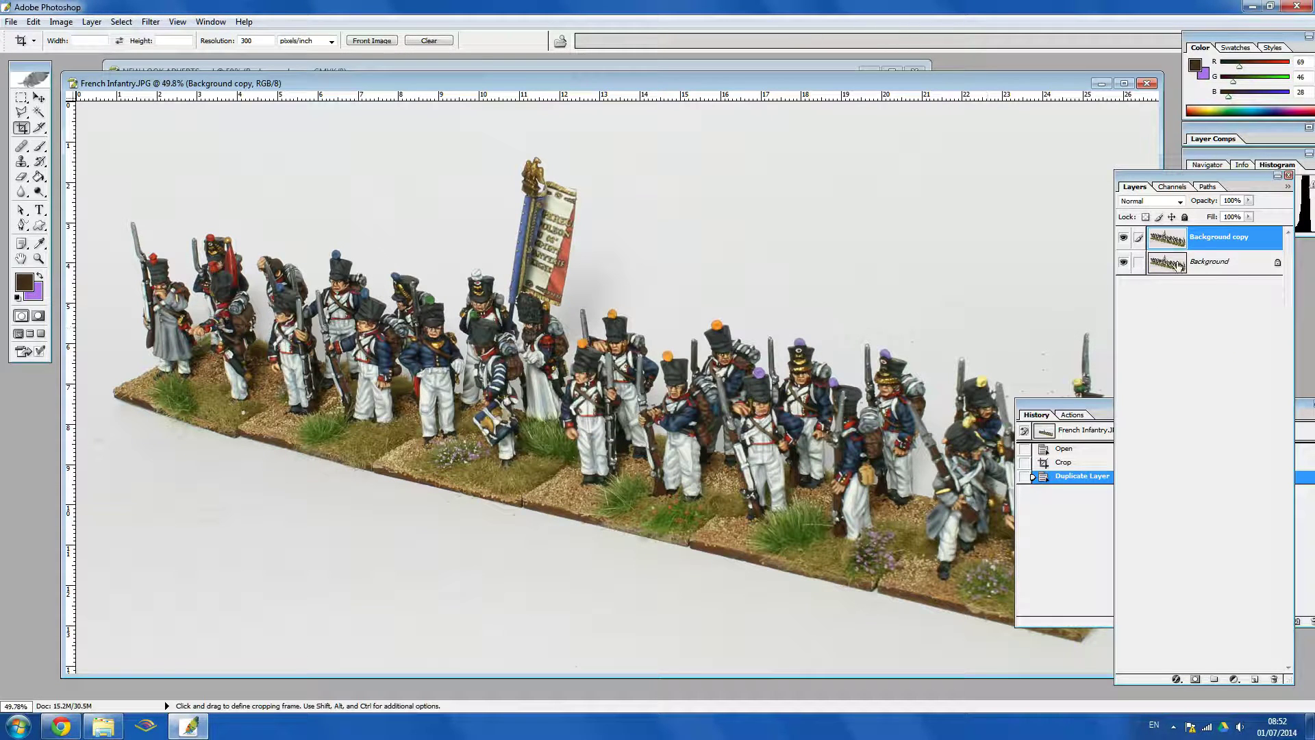
left_click(1123, 265)
Try to select the pale backdrop around the soldiers with the Magic Wand at tolerance 10.
left_click(40, 113)
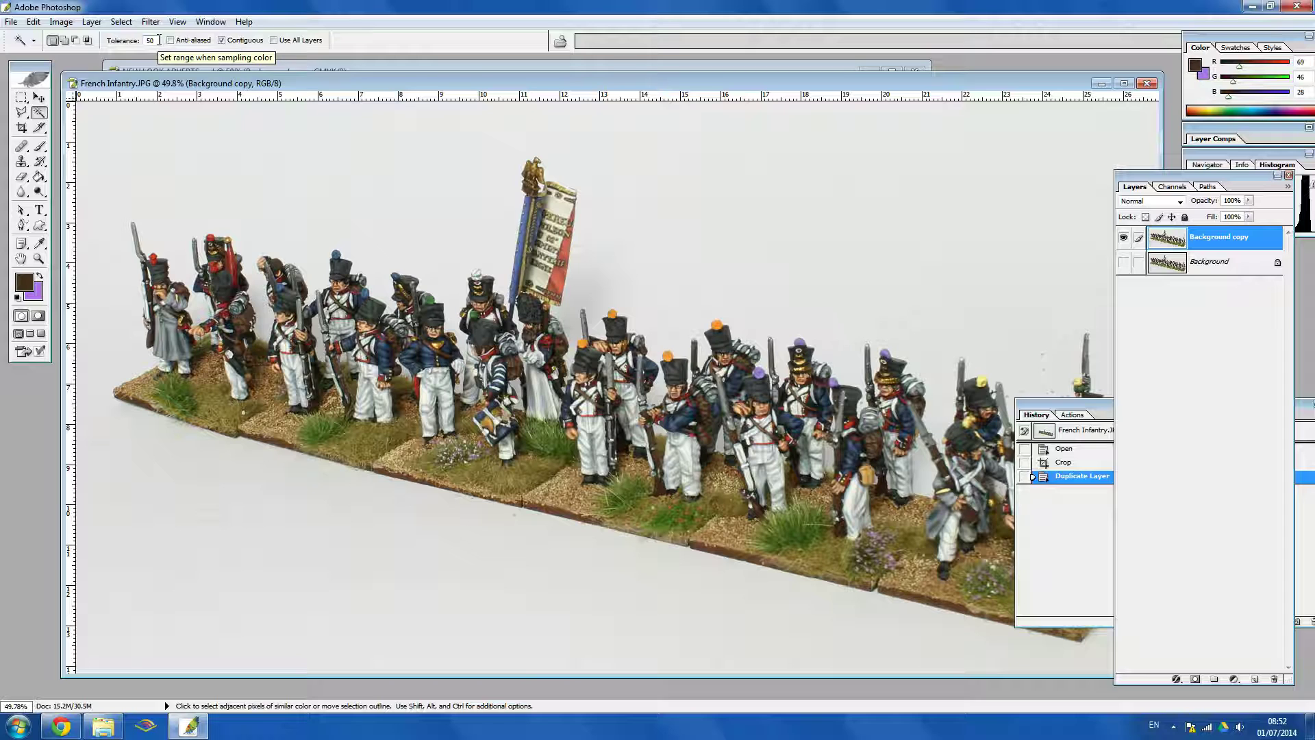
left_click(115, 42)
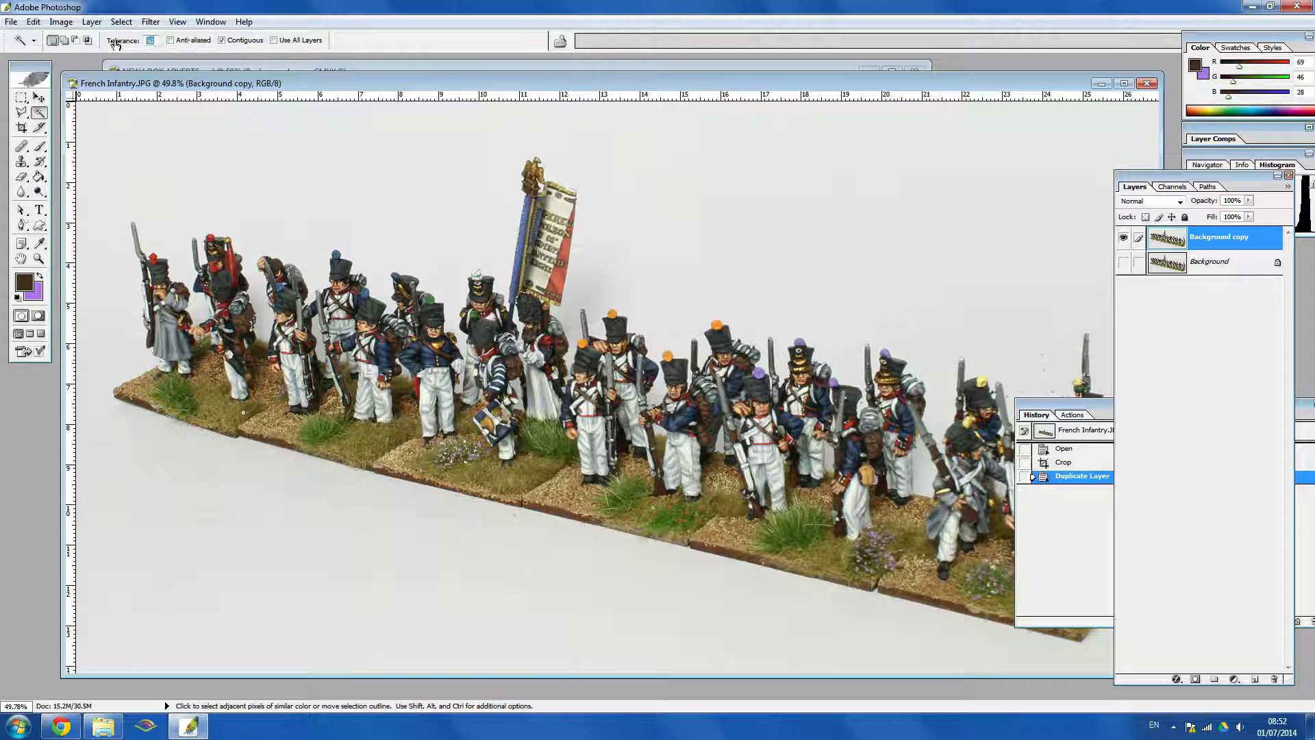
type("10")
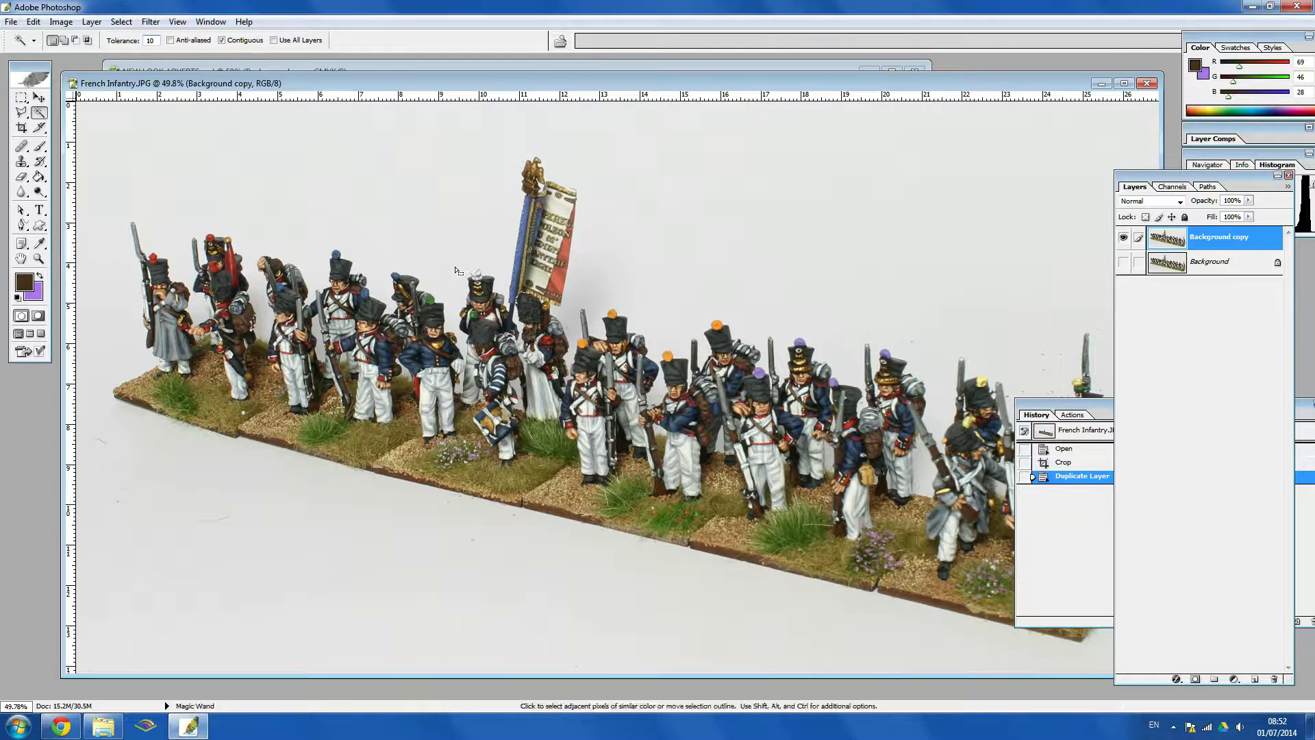
left_click(455, 270)
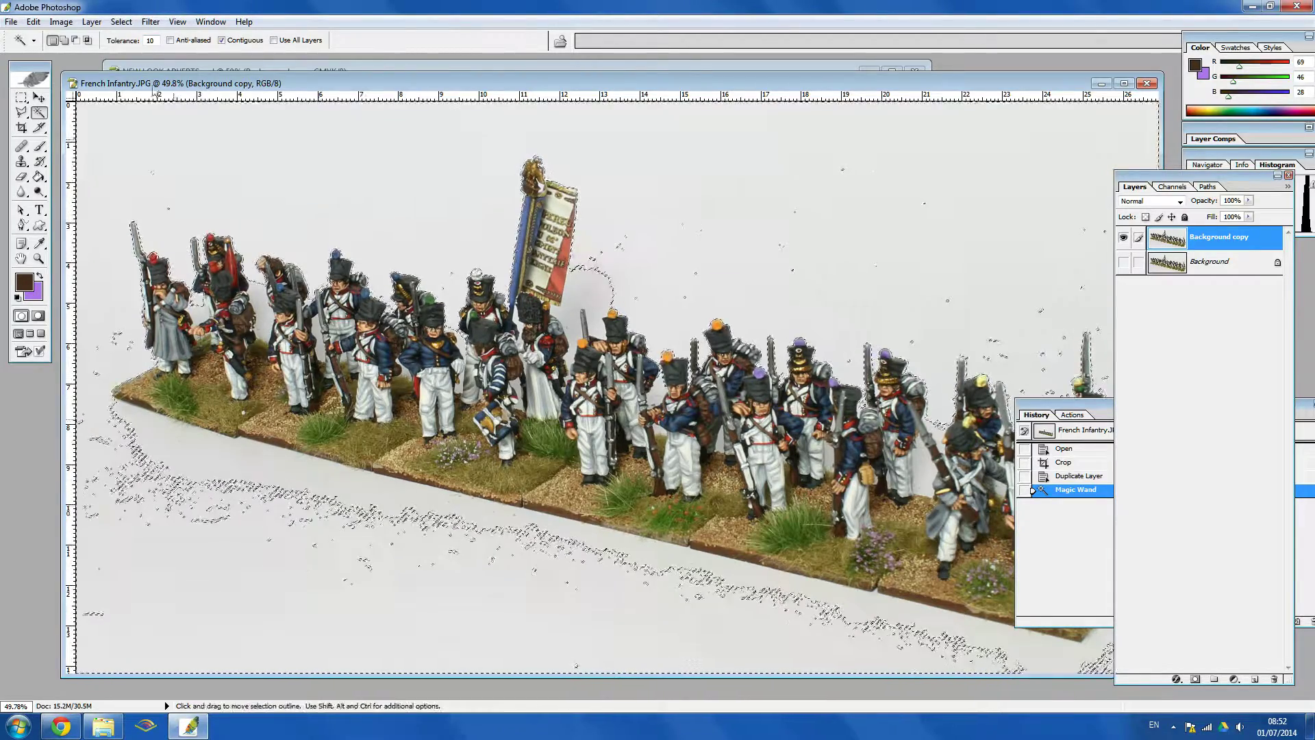
Clear the selection and reselect the pale backdrop with the Magic Wand at tolerance 80.
double_click(150, 41)
type("80")
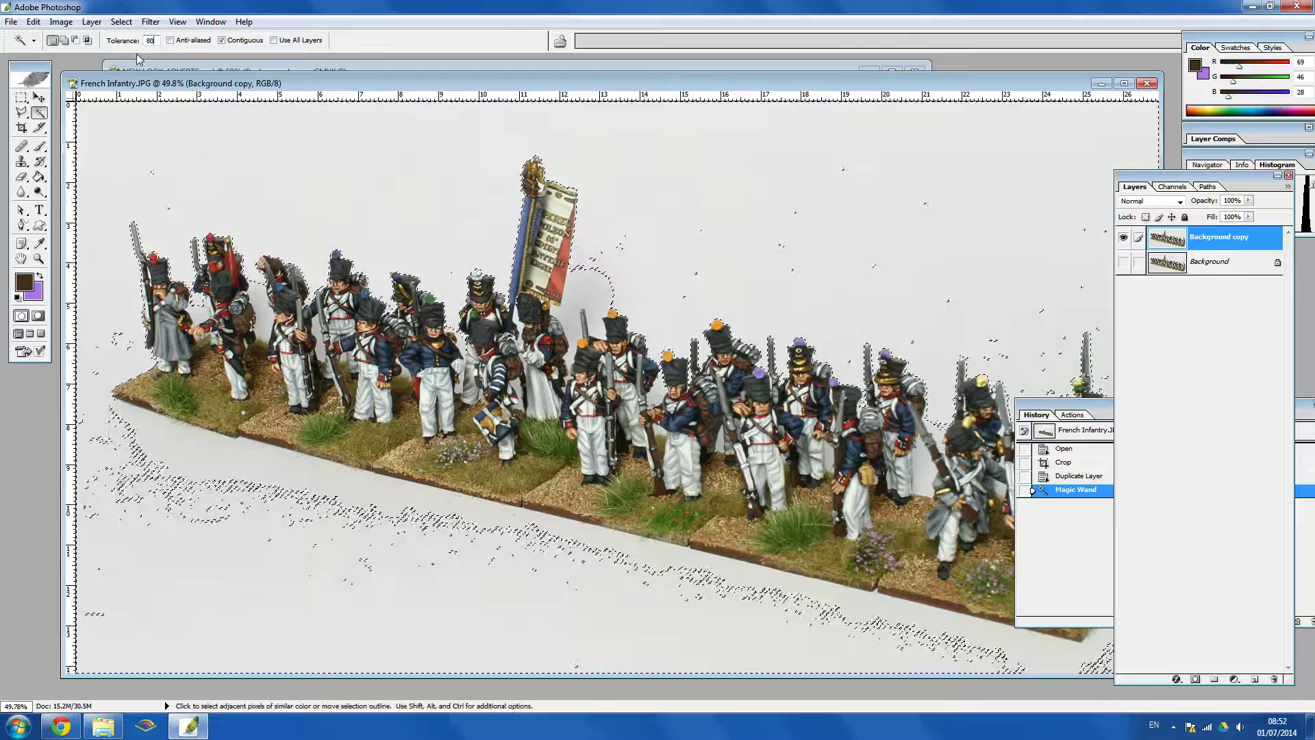
key("ctrl+d")
left_click(362, 192)
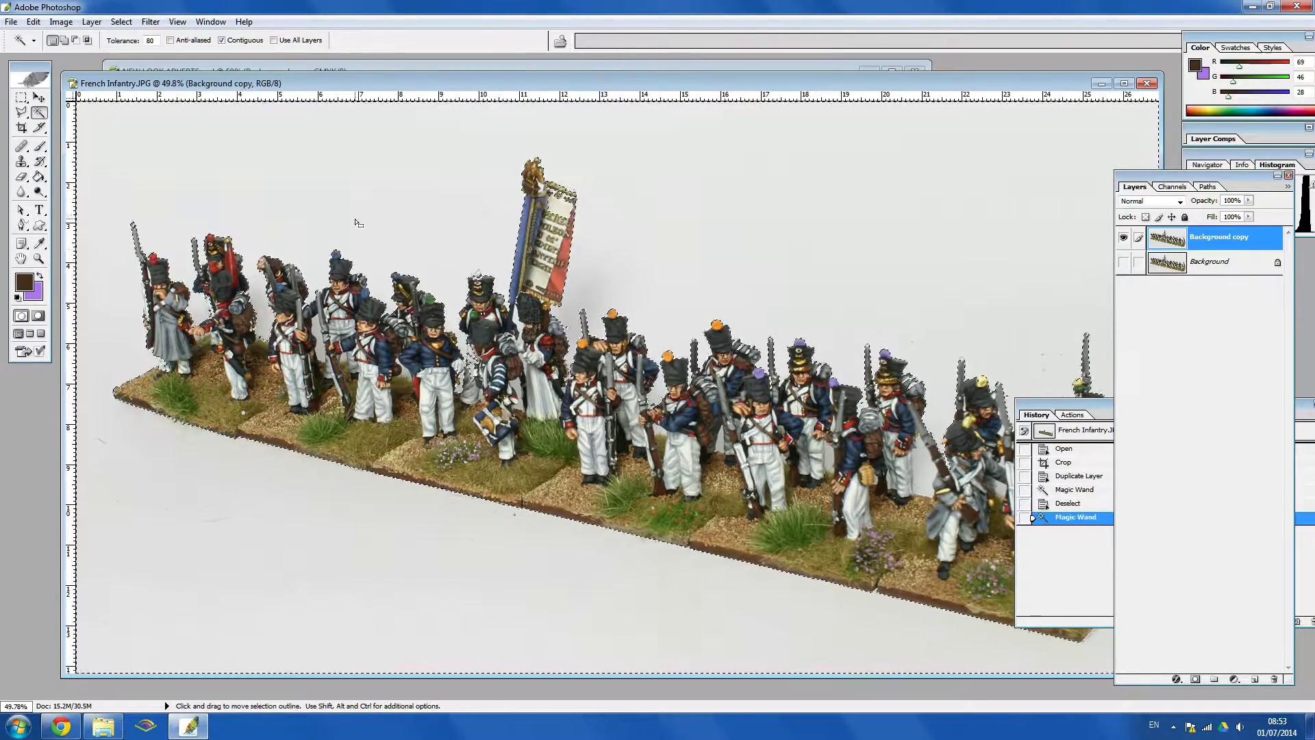
Enter Quick Mask mode and paint black with the Brush over the unmasked trouser leg of the leftmost soldier.
left_click(38, 317)
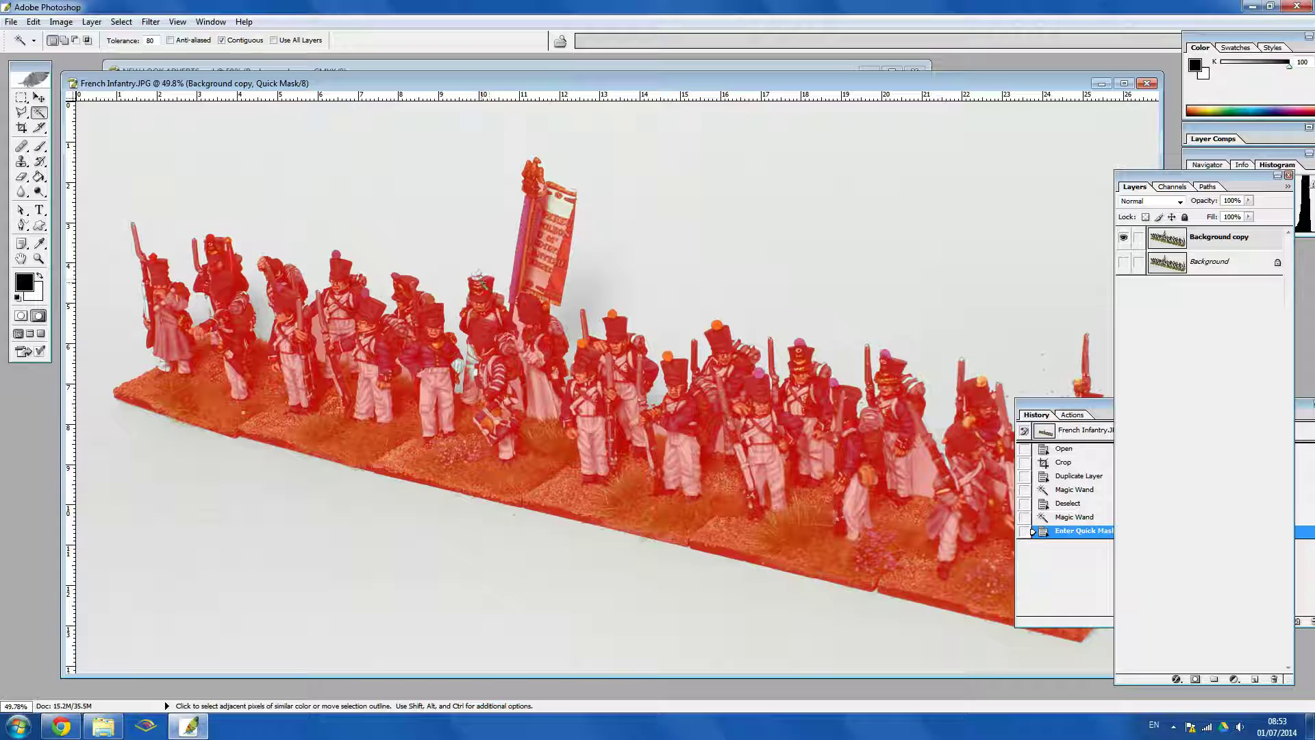
key("space")
left_click(39, 260)
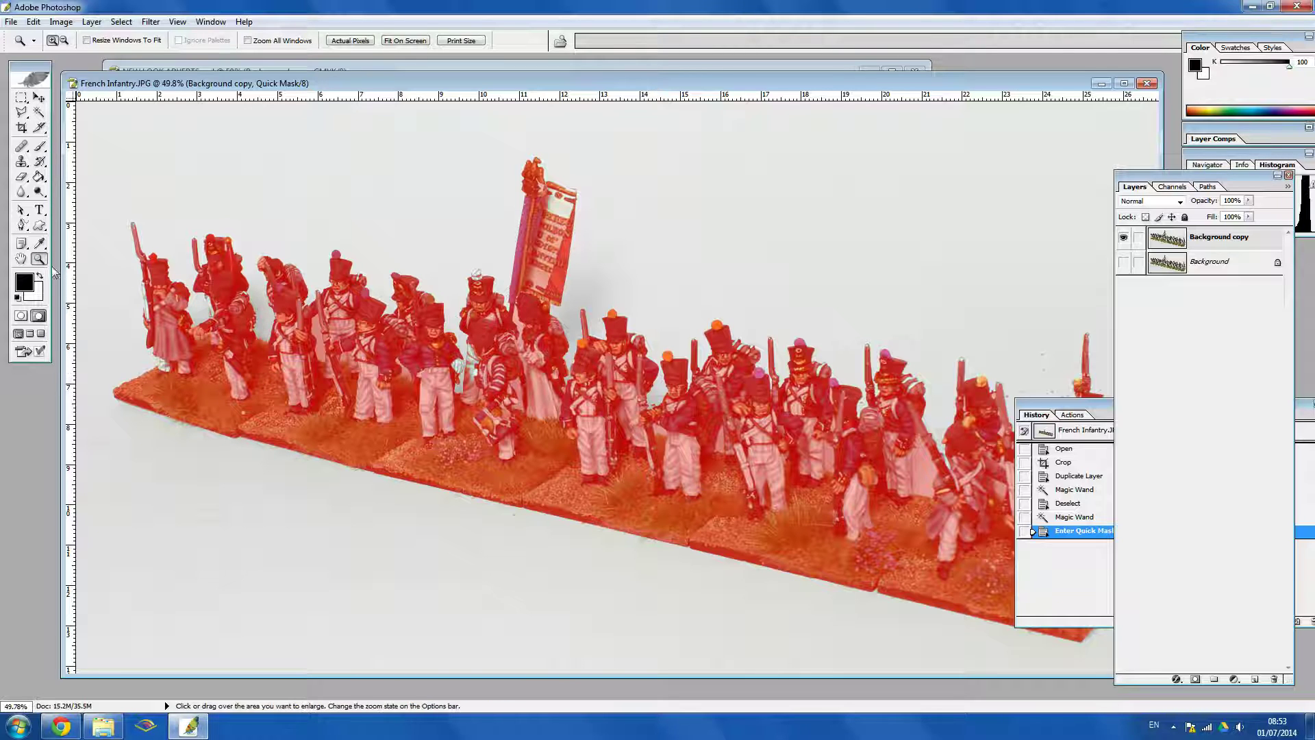
left_click(170, 370)
left_click(232, 365)
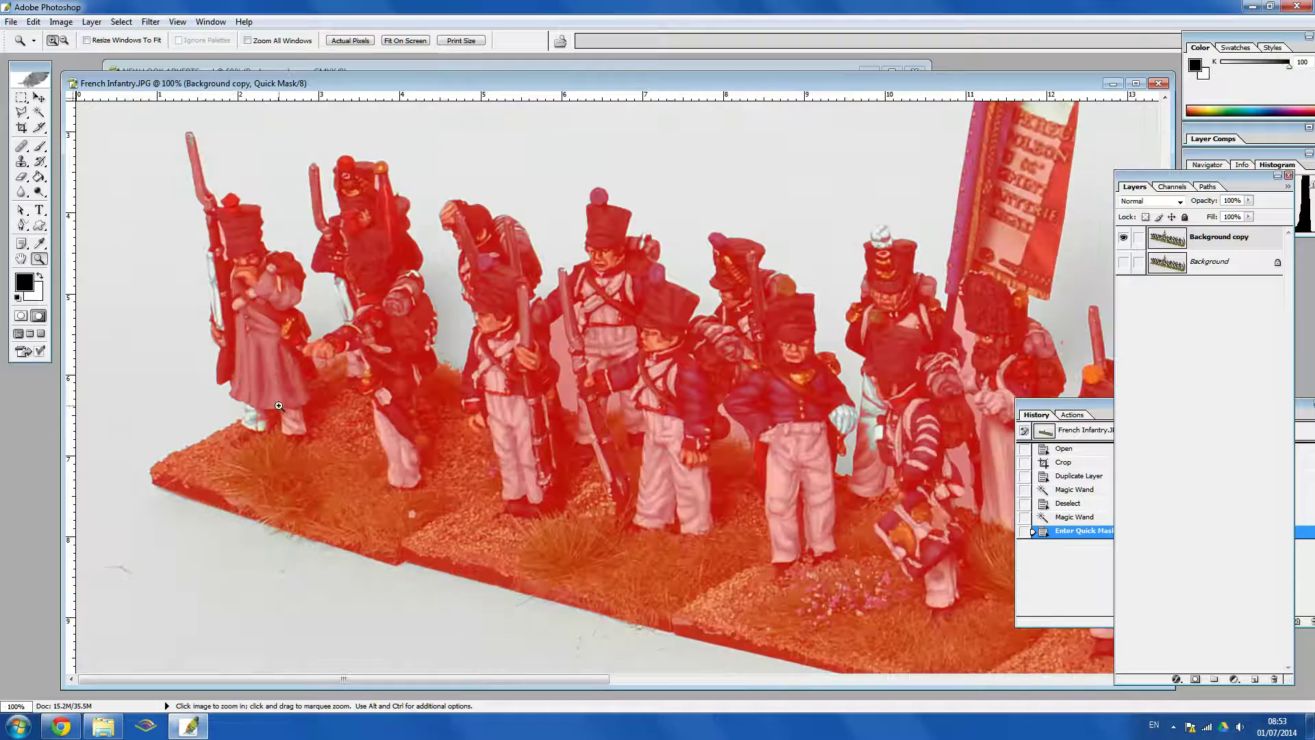
left_click(235, 370)
left_click_drag(488, 338, 471, 419)
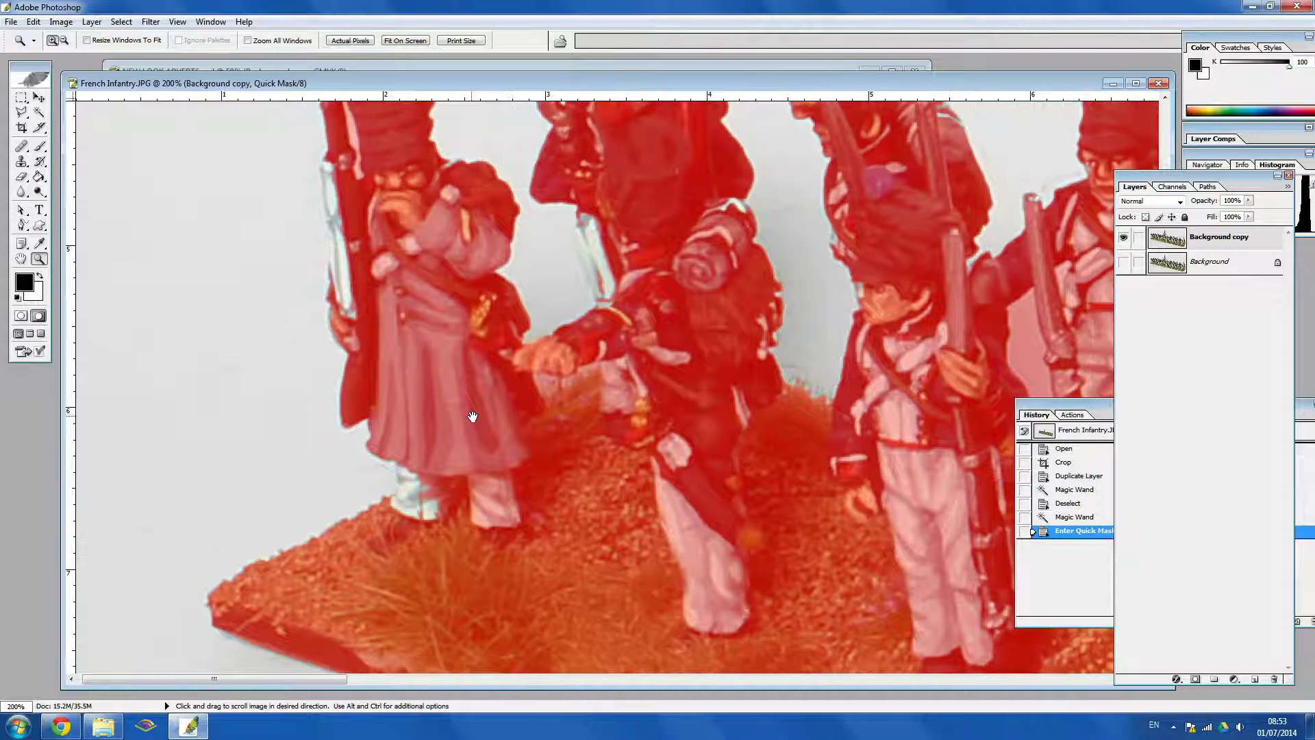
left_click(40, 146)
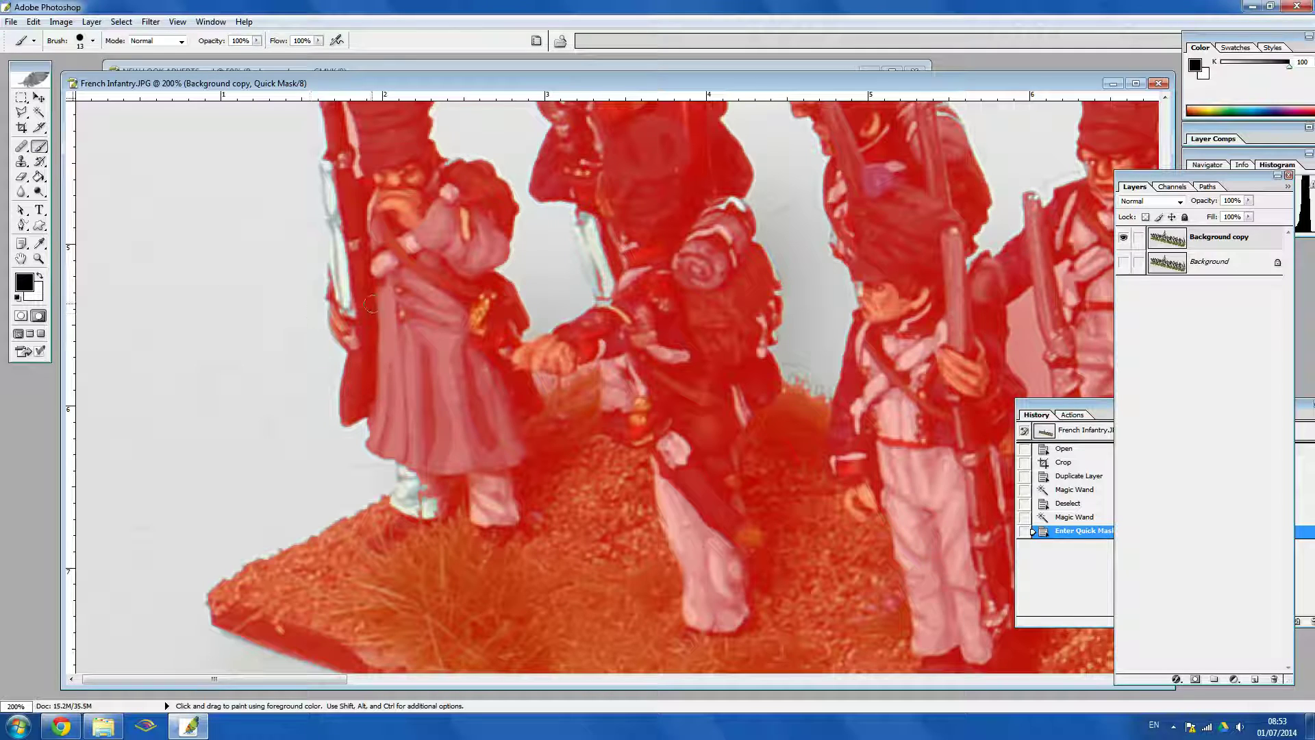
left_click_drag(433, 487, 415, 512)
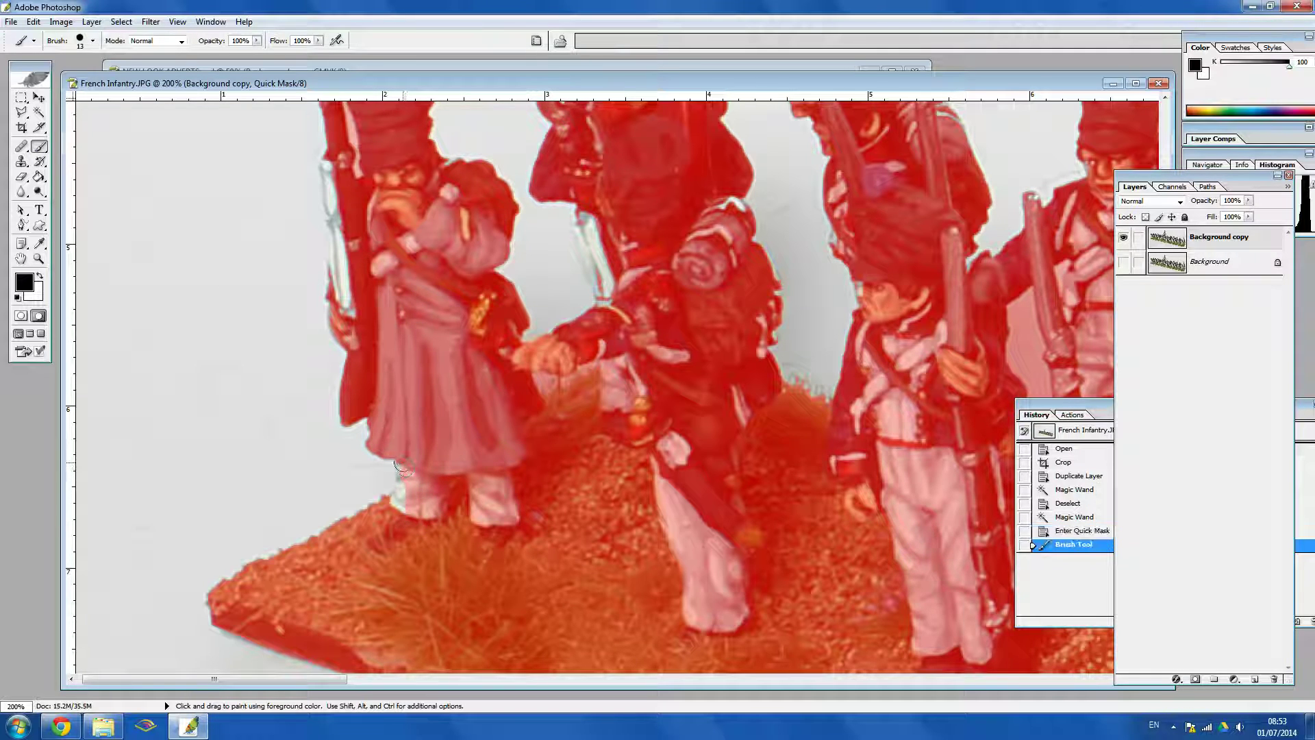
mouse_move(400, 467)
left_mouse_down()
mouse_move(393, 501)
mouse_move(403, 486)
left_mouse_up()
Paint the mask over the pale strip running along the leftmost soldier's musket, using straight brush strokes.
key("space")
left_click_drag(389, 276, 407, 376)
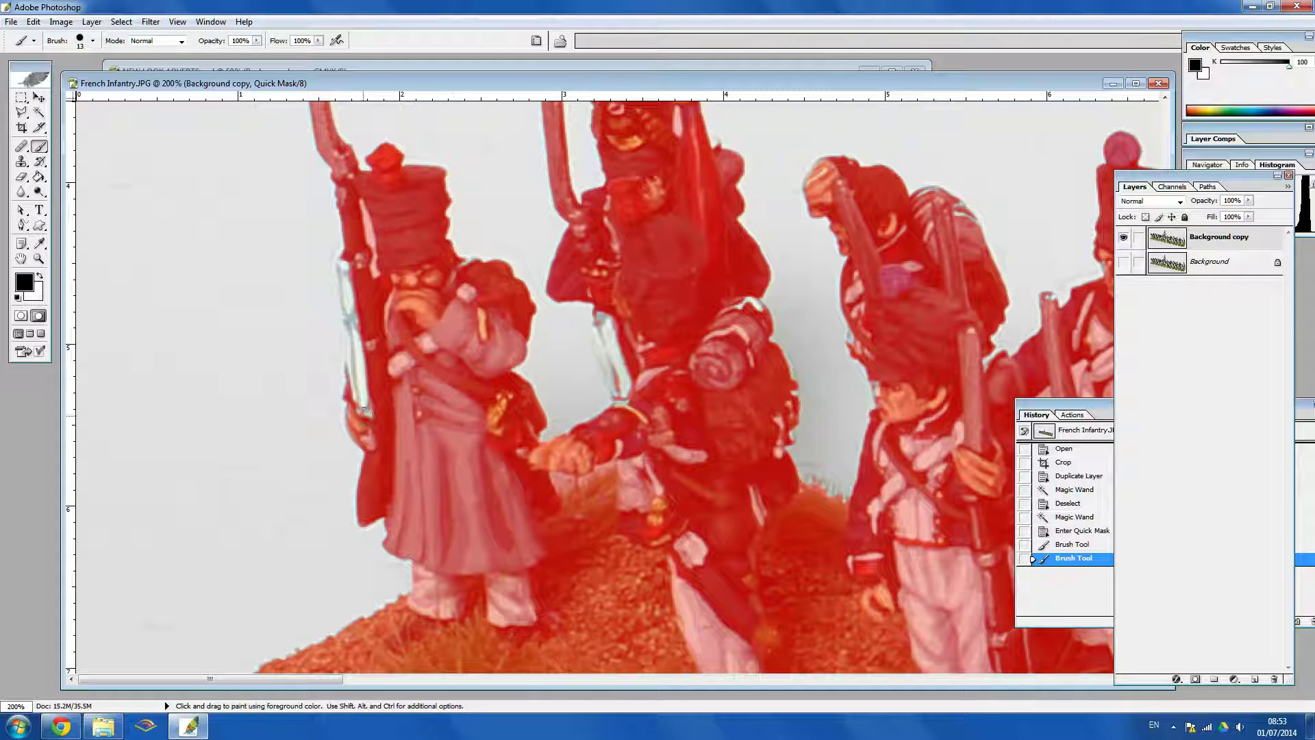
left_click(366, 407)
left_click(365, 408)
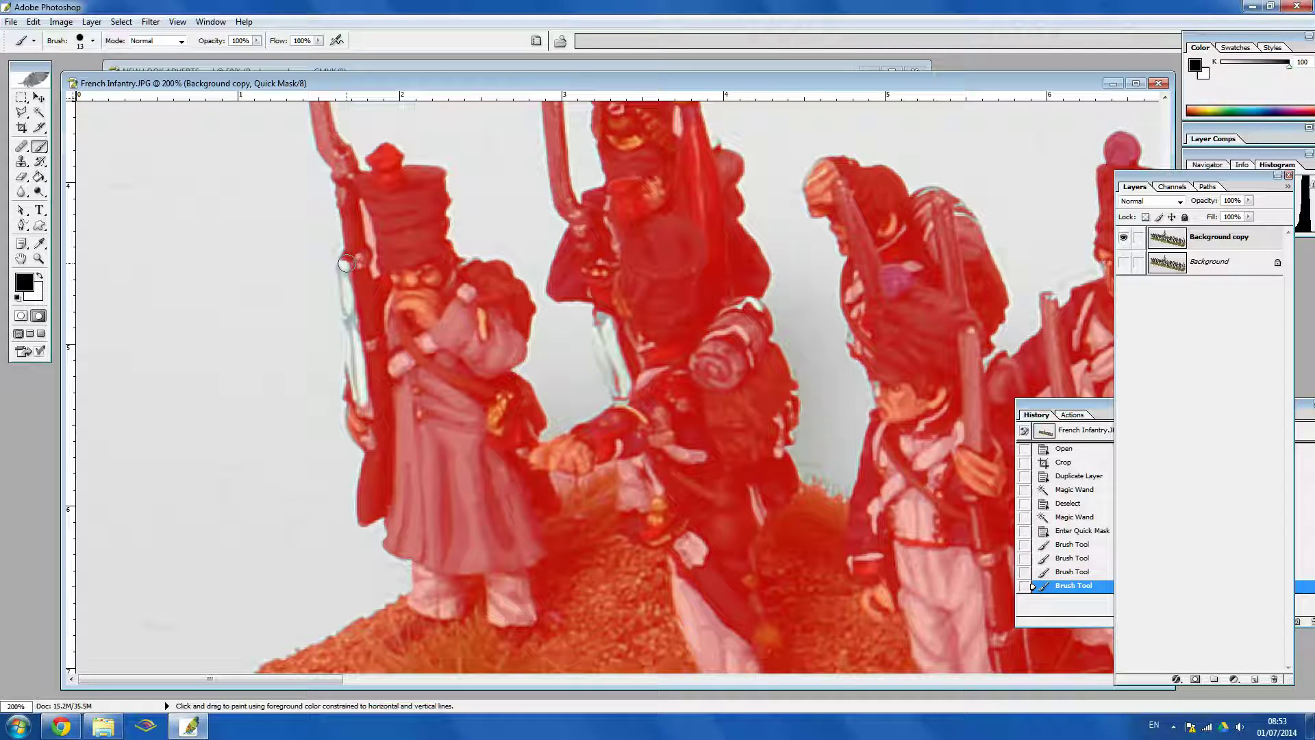
left_click(346, 264, "shift")
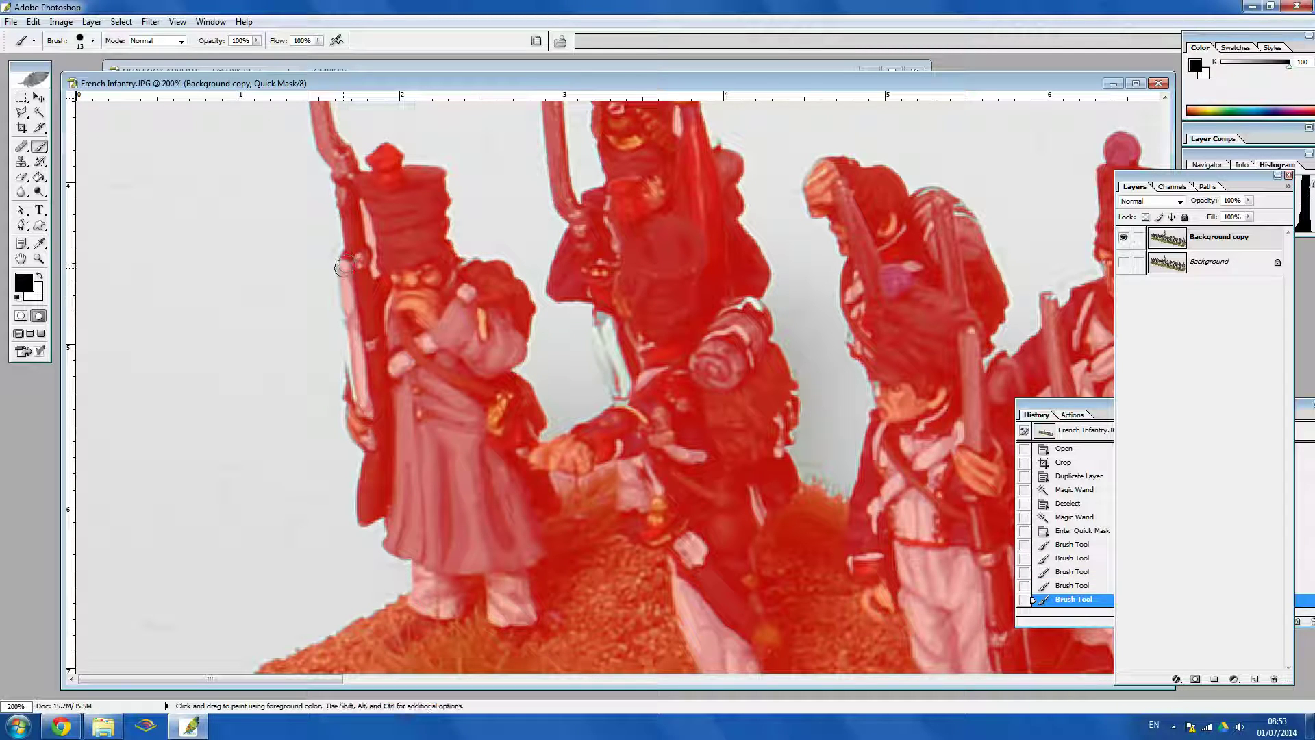
left_click(344, 267)
left_click(357, 399, "shift")
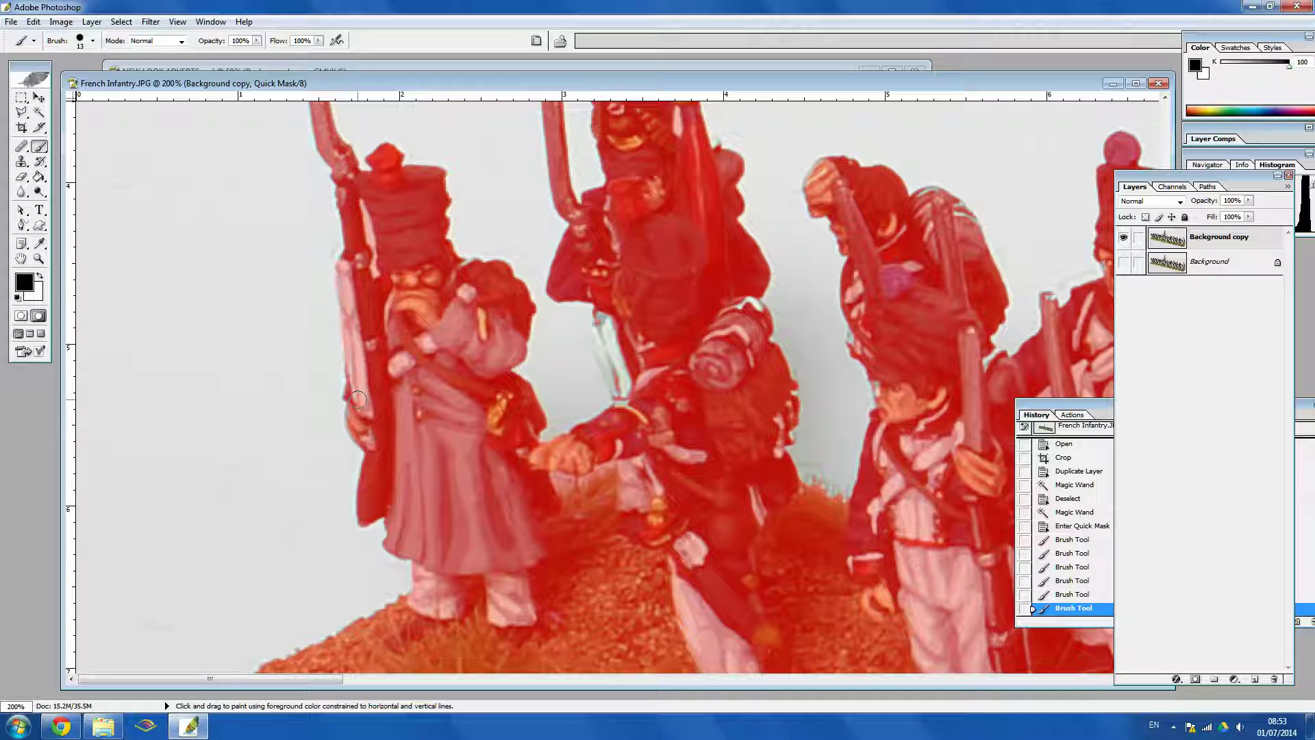
Touch up the mask around the leftmost soldier's hand and at the tip of his musket.
left_click(347, 409)
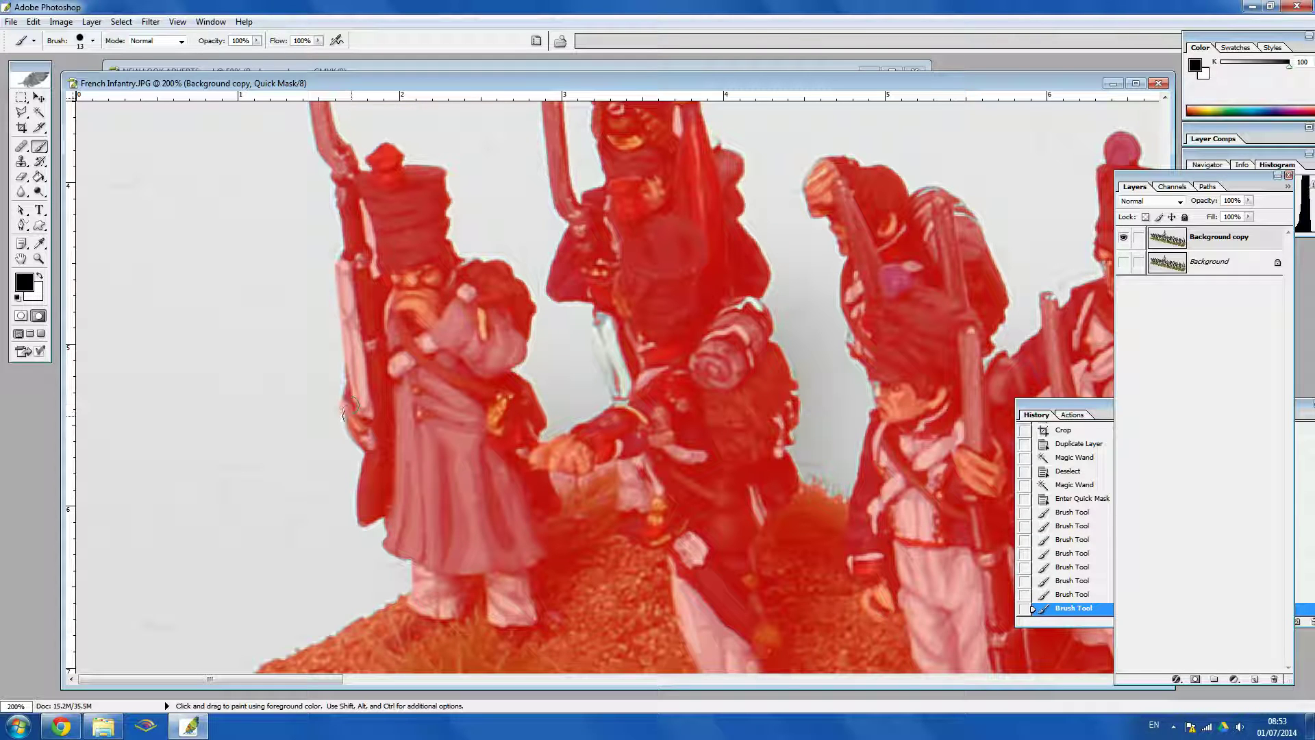
key("ctrl+z")
left_click(348, 415)
left_click(353, 398)
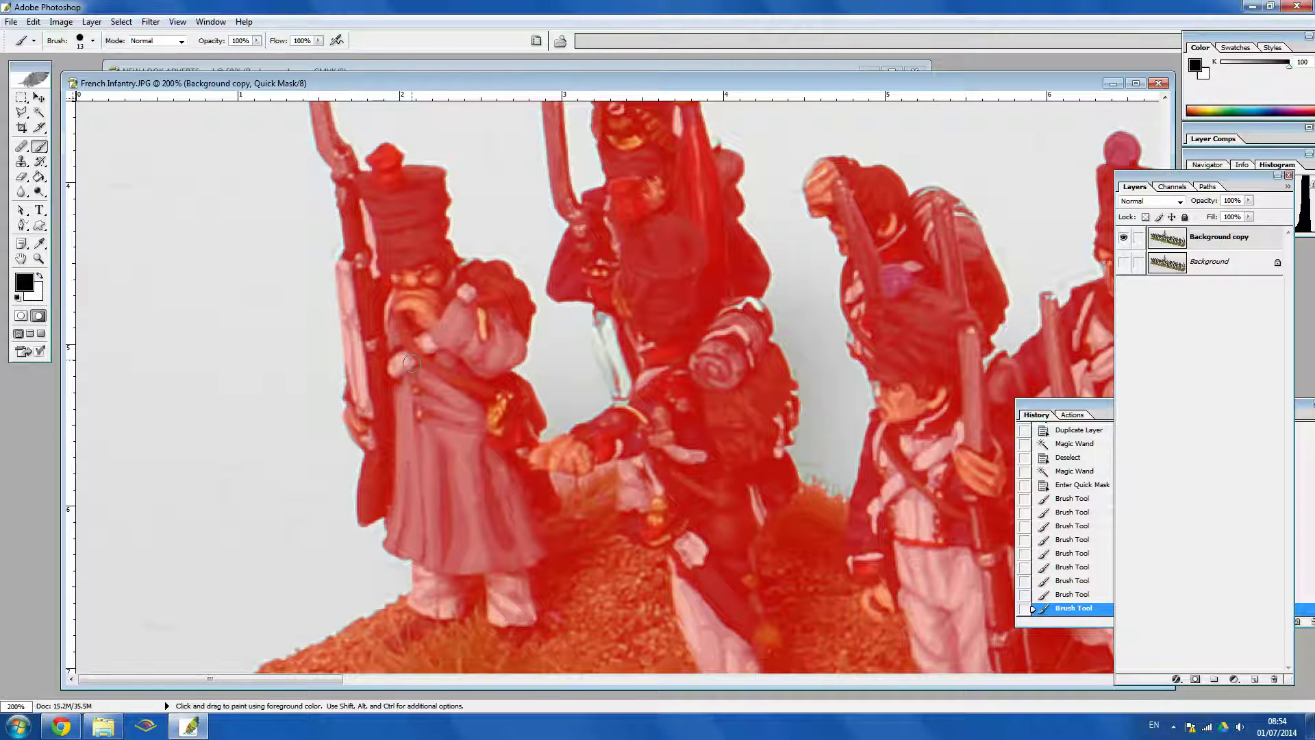
scroll(370, 302, "up", 4)
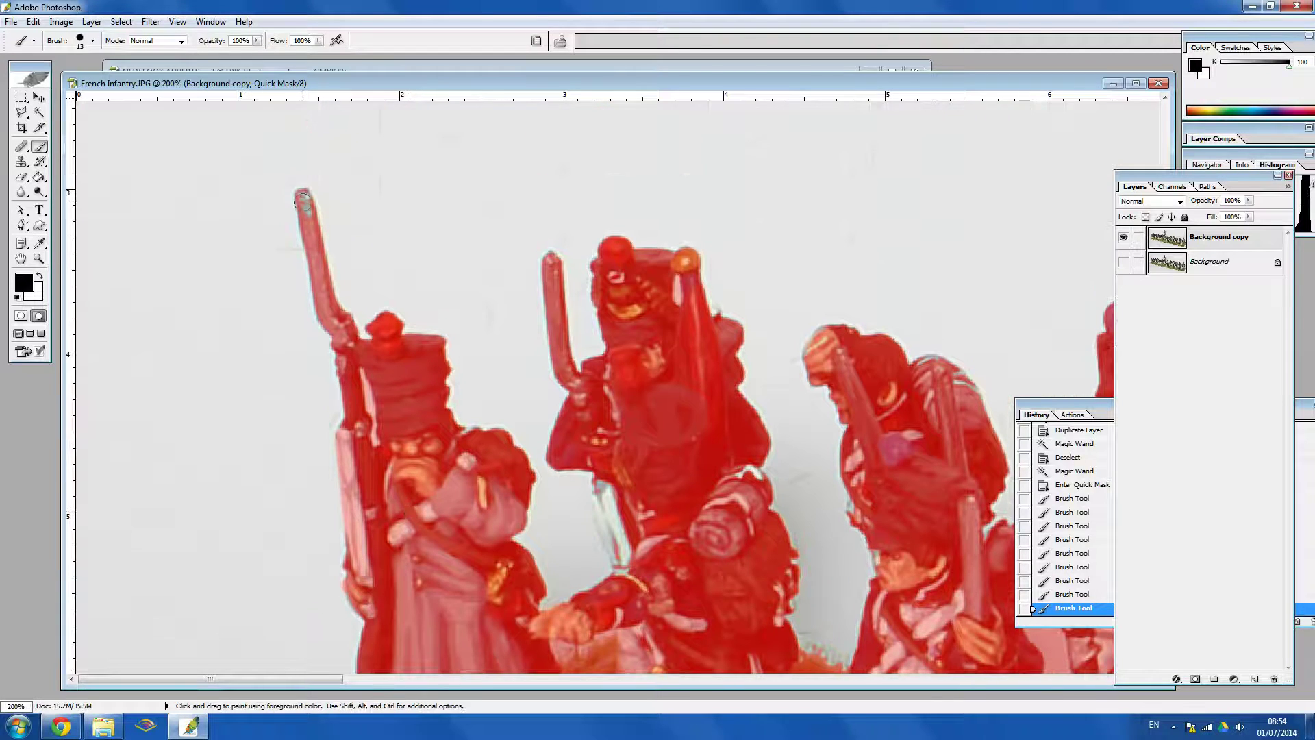
left_click(301, 203)
left_click(306, 214)
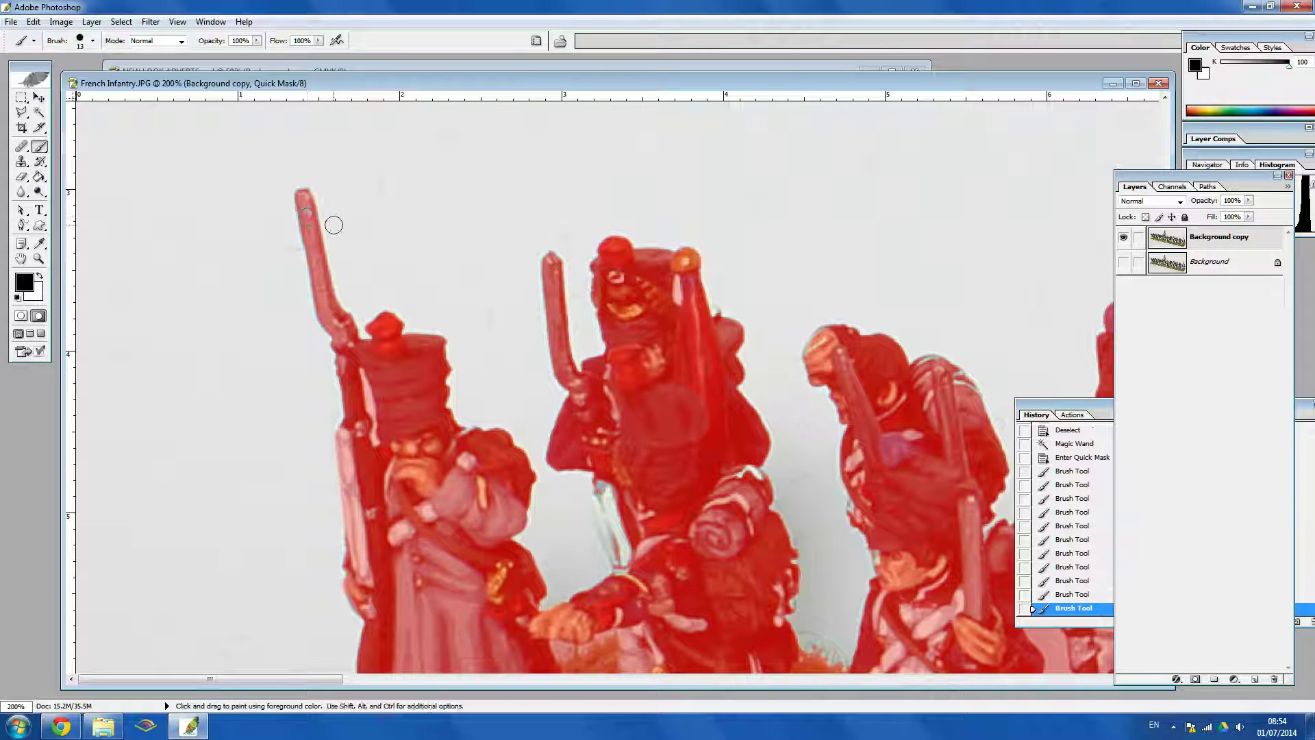
Paint the mask over the pale strip below the second soldier's musket with straight brush strokes.
key("space")
left_click_drag(544, 348, 469, 200)
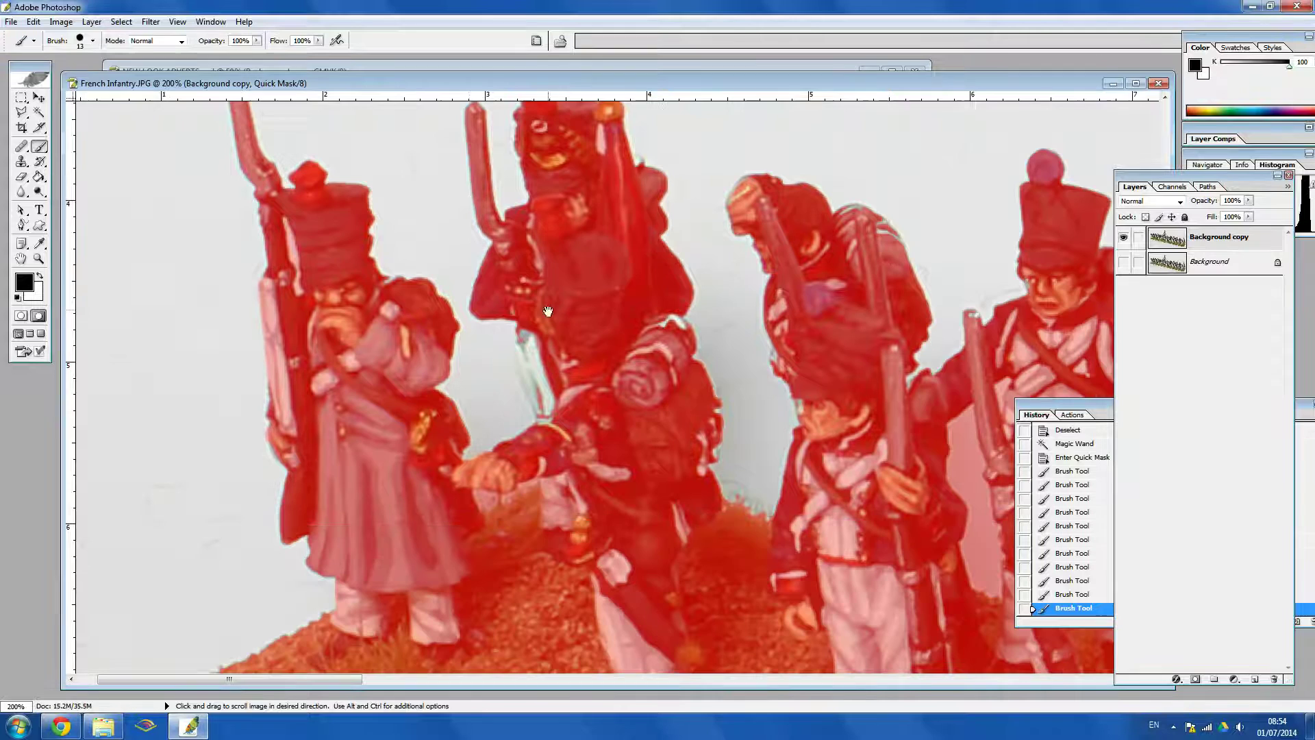
left_click(531, 329)
left_click(549, 409, "shift")
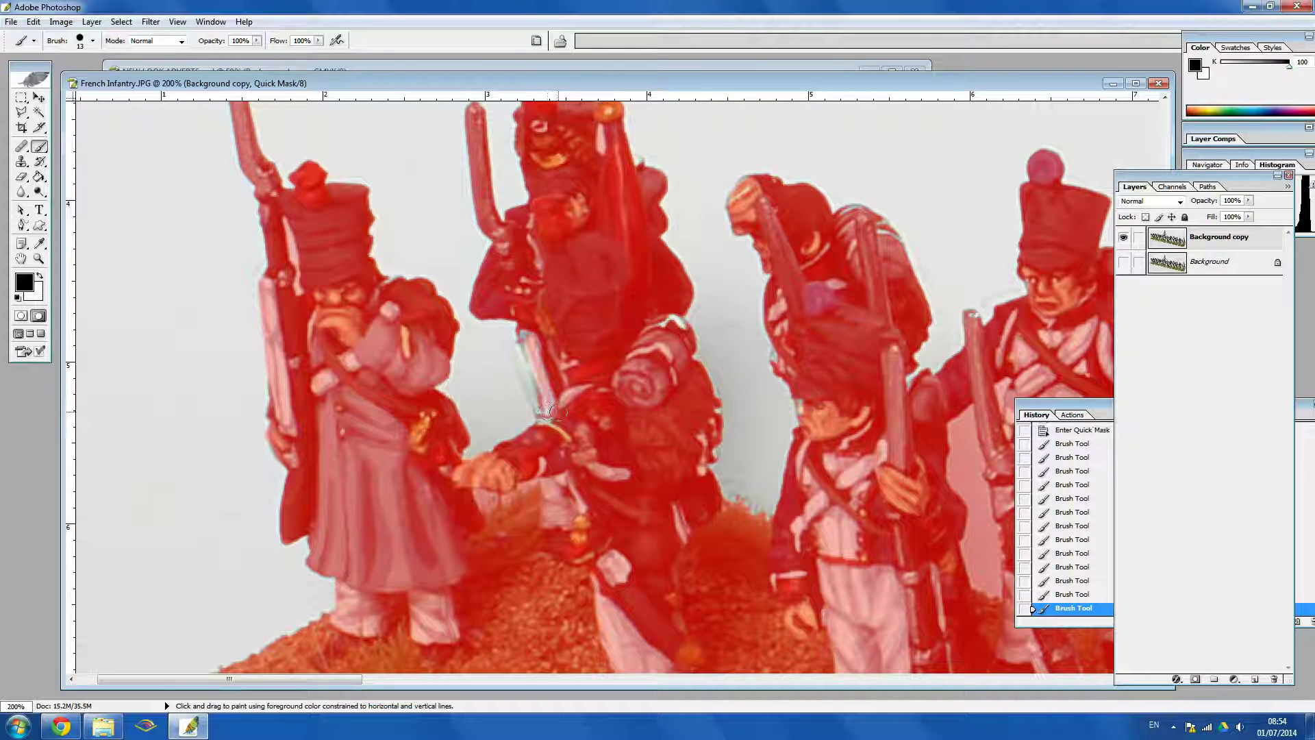
left_click(548, 415, "shift")
left_click(521, 330, "shift")
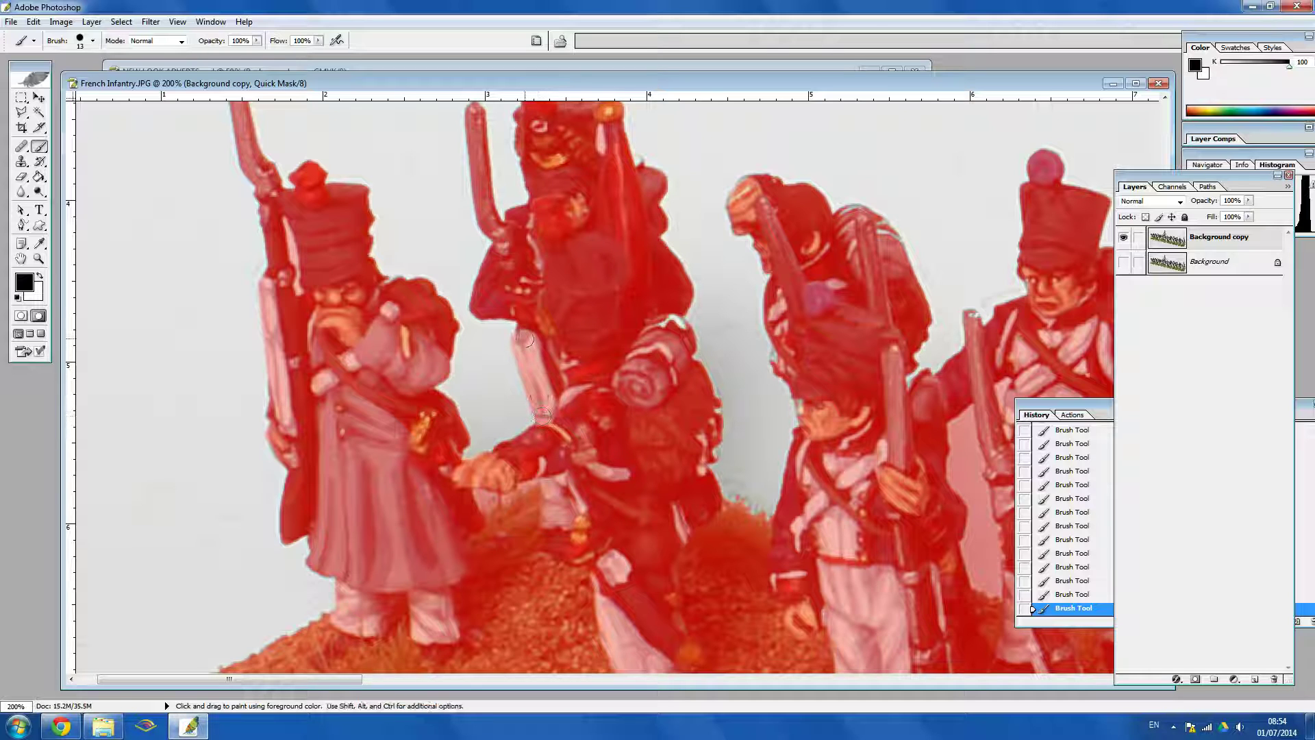
Mask the pale highlights on the second soldier's bedroll and on the raised hand and backpack of the soldier beside him.
key("space")
left_click_drag(619, 317, 535, 298)
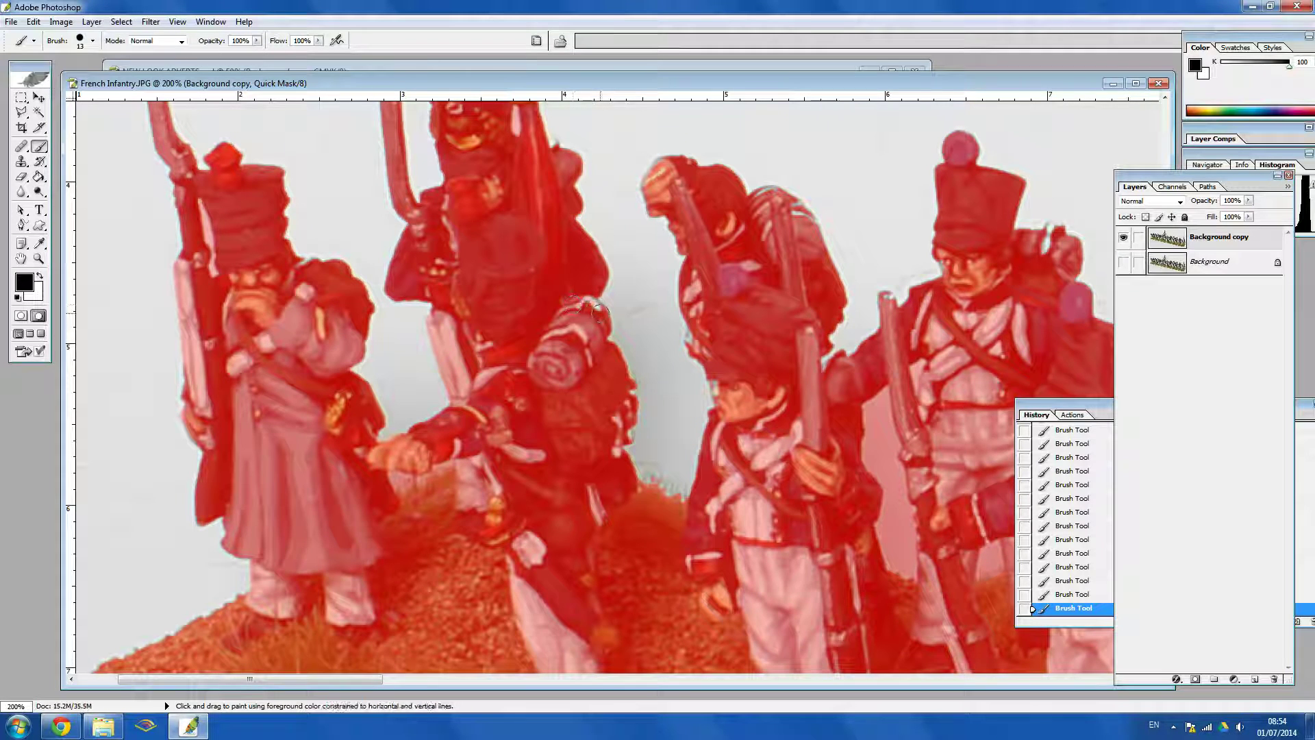
mouse_move(576, 312)
left_mouse_down()
mouse_move(582, 438)
mouse_move(568, 456)
mouse_move(521, 435)
left_mouse_up()
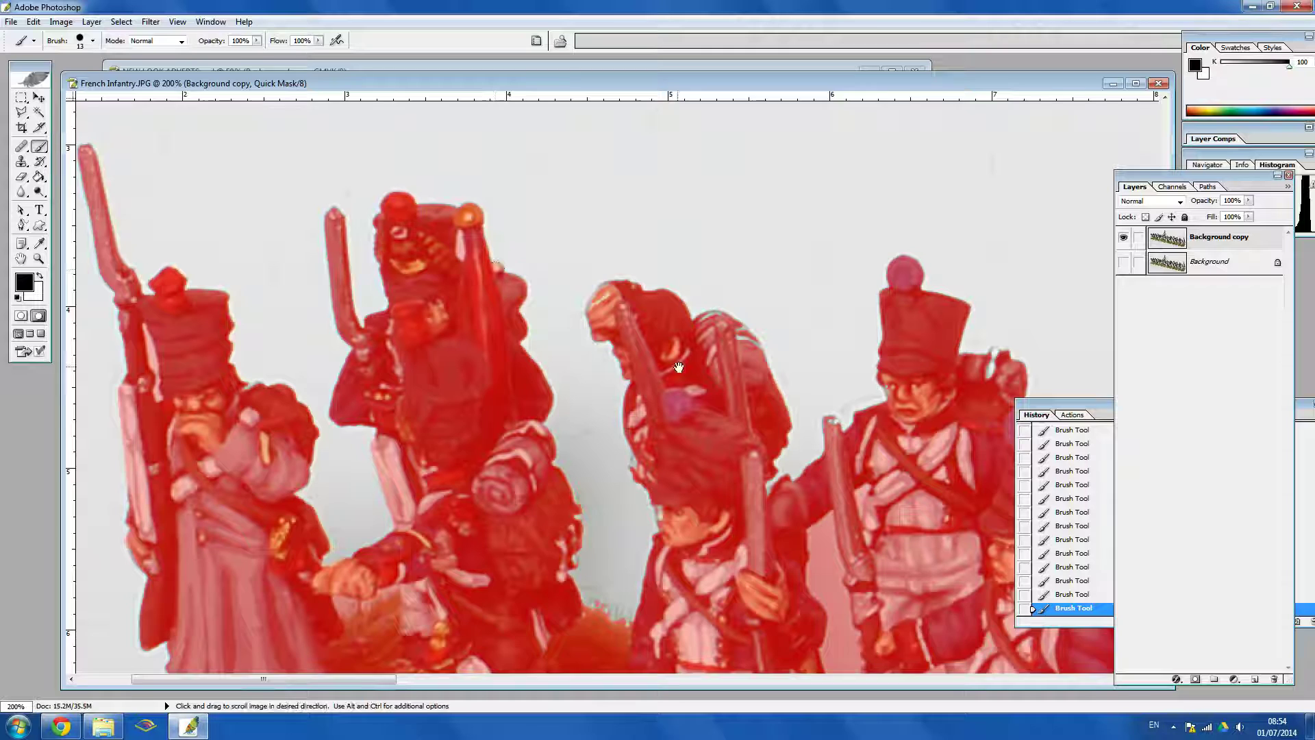
left_click_drag(683, 363, 640, 324)
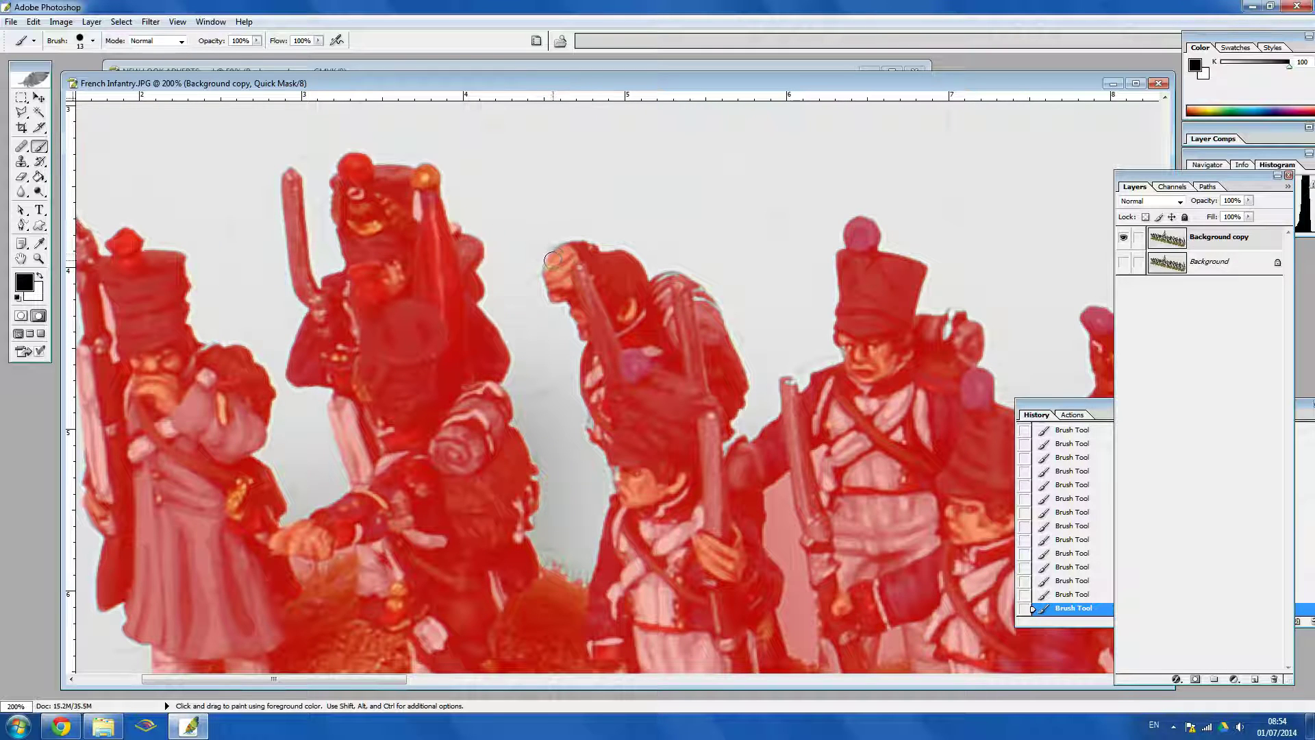
left_click_drag(667, 278, 596, 271)
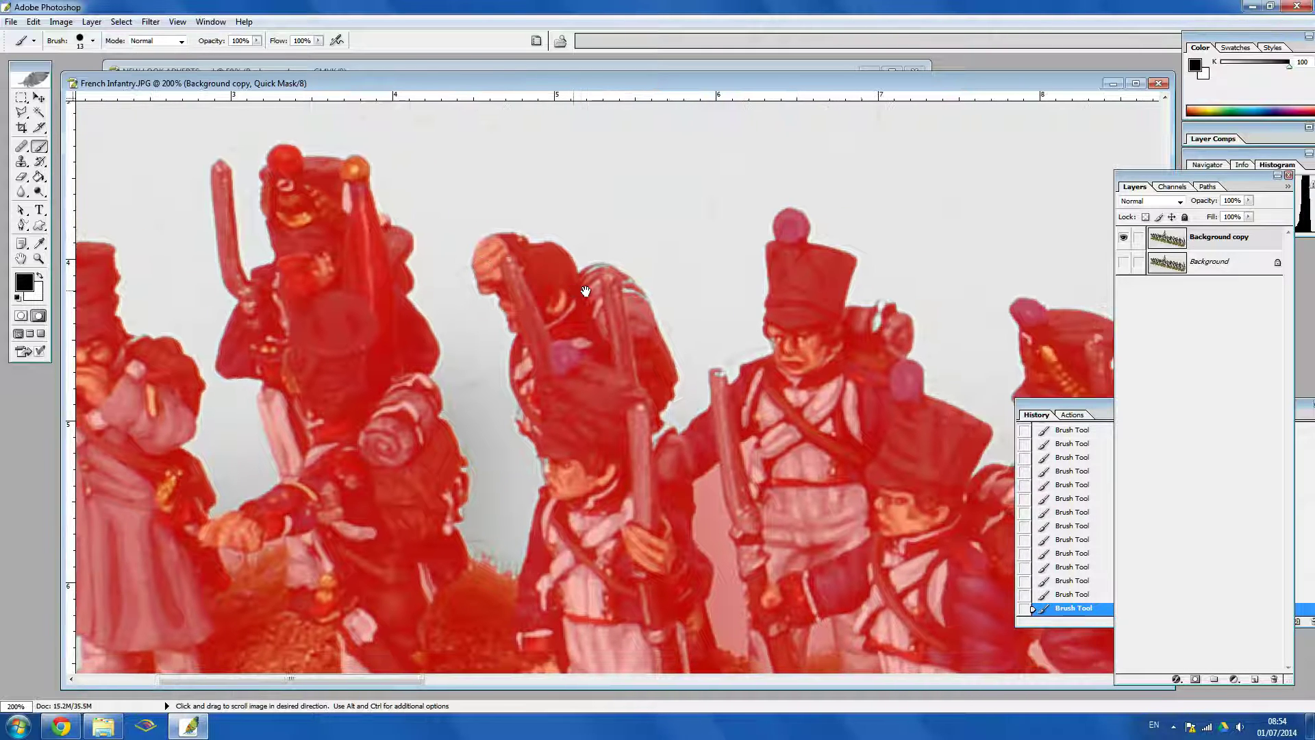
key("shift")
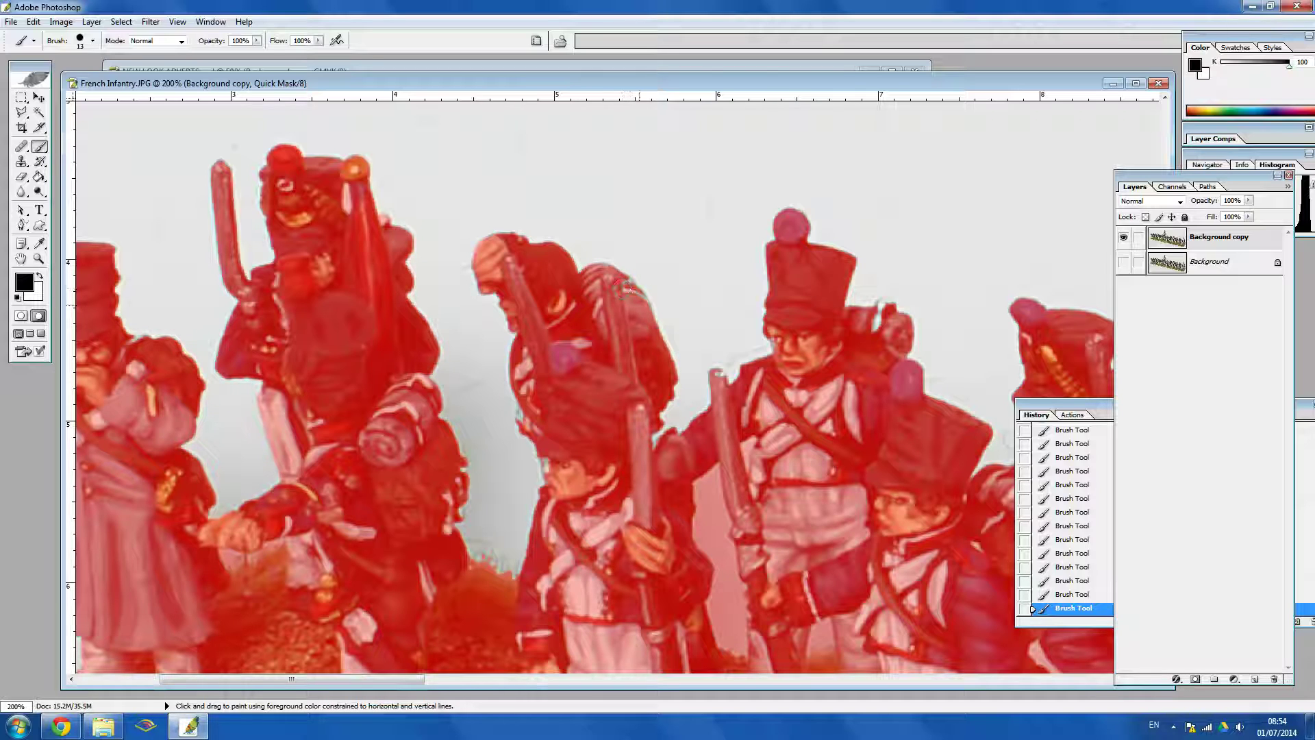
scroll(596, 363, "down", 3)
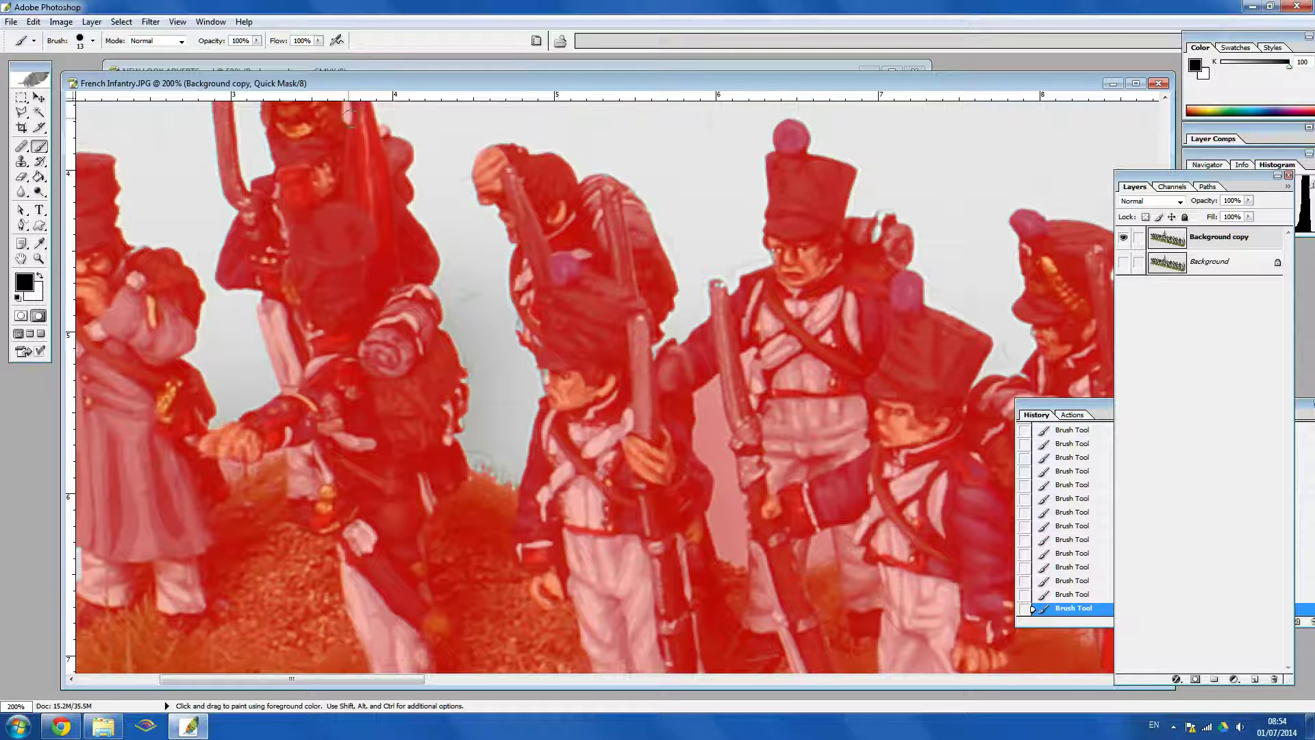
Mask the pale edge beside the front soldier's face and the tip of the musket held by the soldier behind him.
left_click(39, 113)
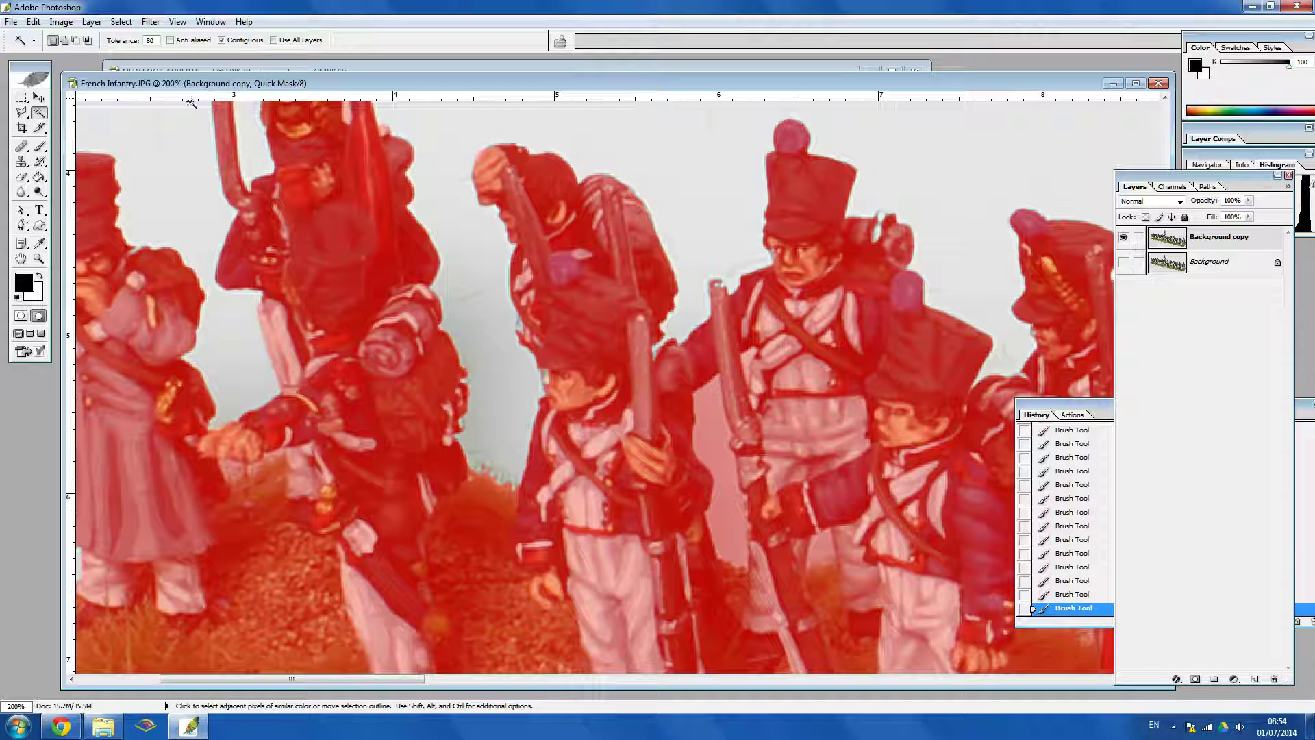
left_click(39, 146)
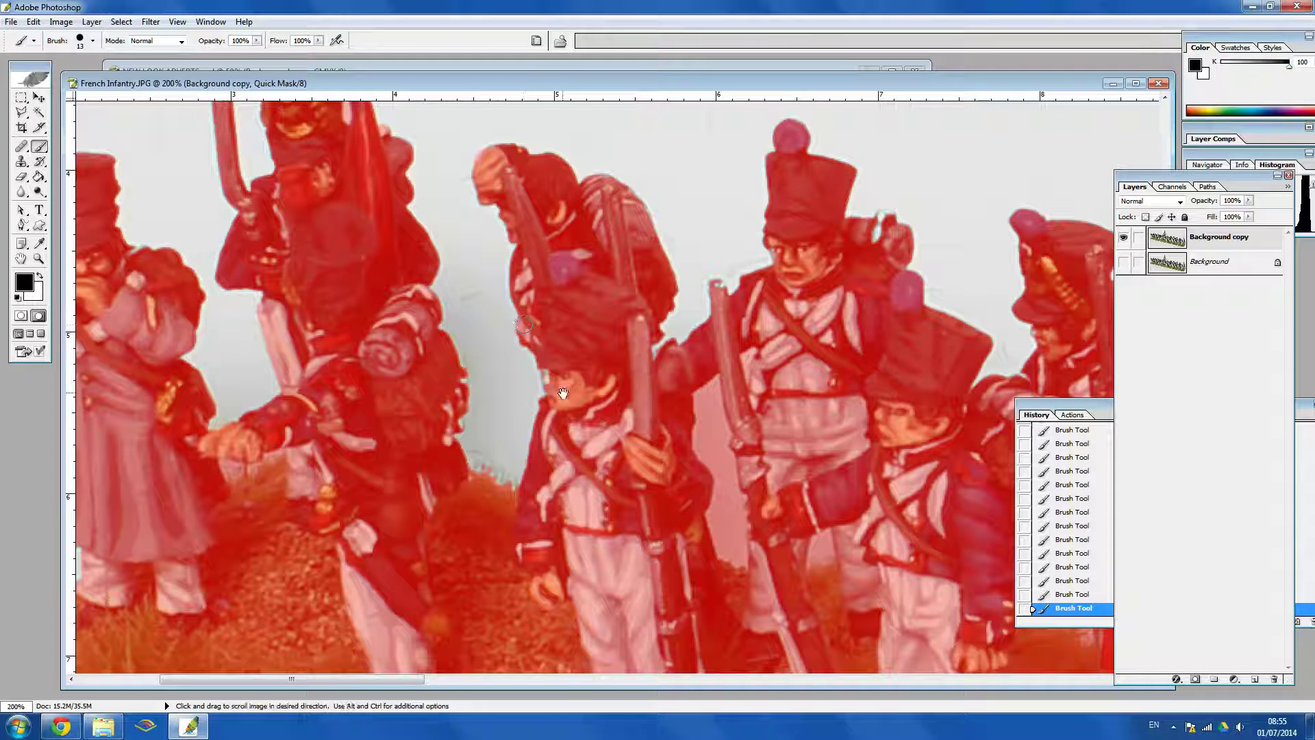
scroll(427, 341, "down", 2)
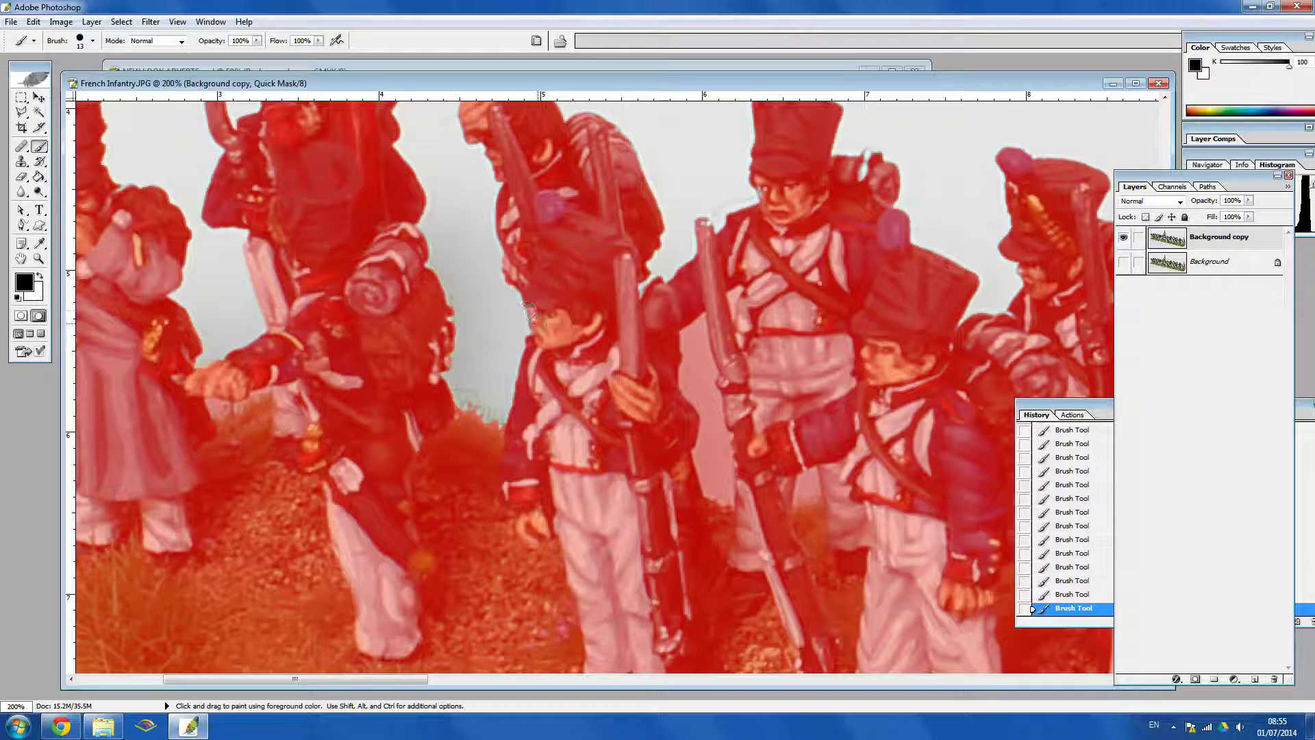
mouse_move(540, 323)
left_mouse_down()
mouse_move(539, 263)
mouse_move(558, 434)
left_mouse_up()
left_click_drag(586, 367, 453, 342)
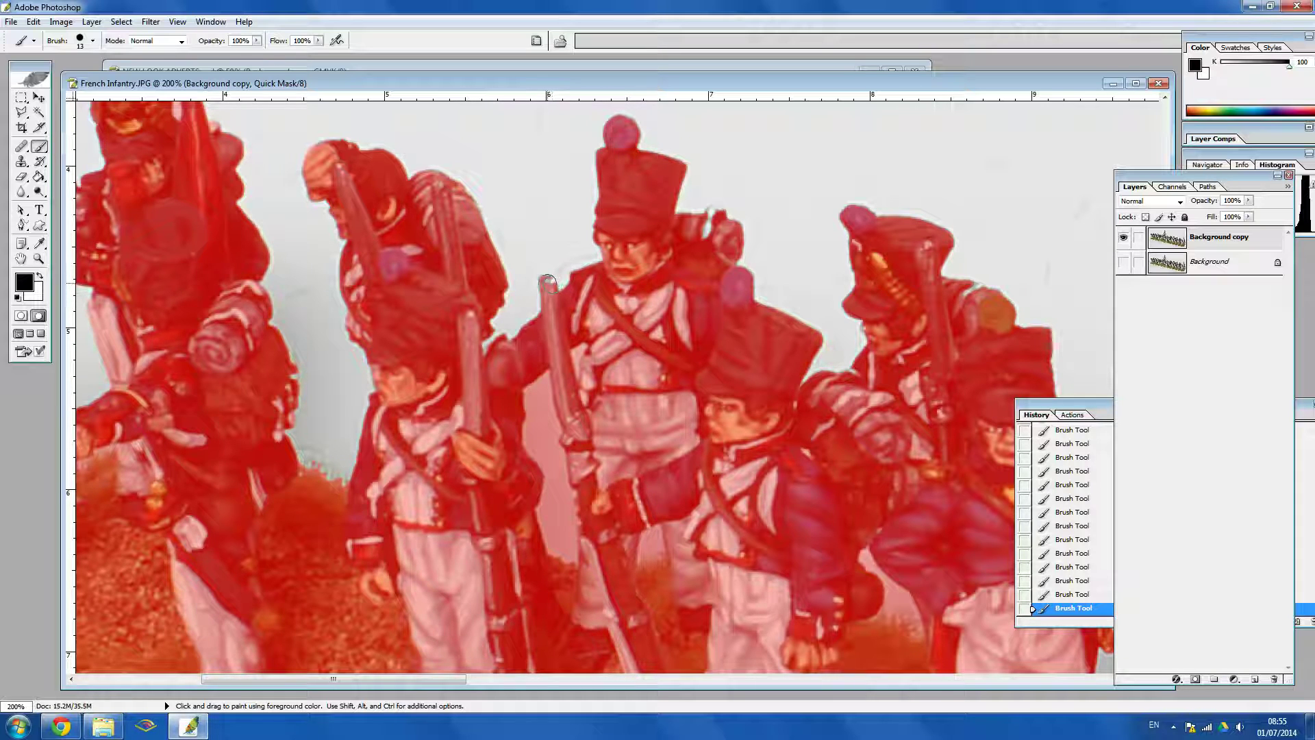
Mask the pale highlights on the backpack of the soldier standing behind the officer's shako.
left_click_drag(656, 413, 483, 258)
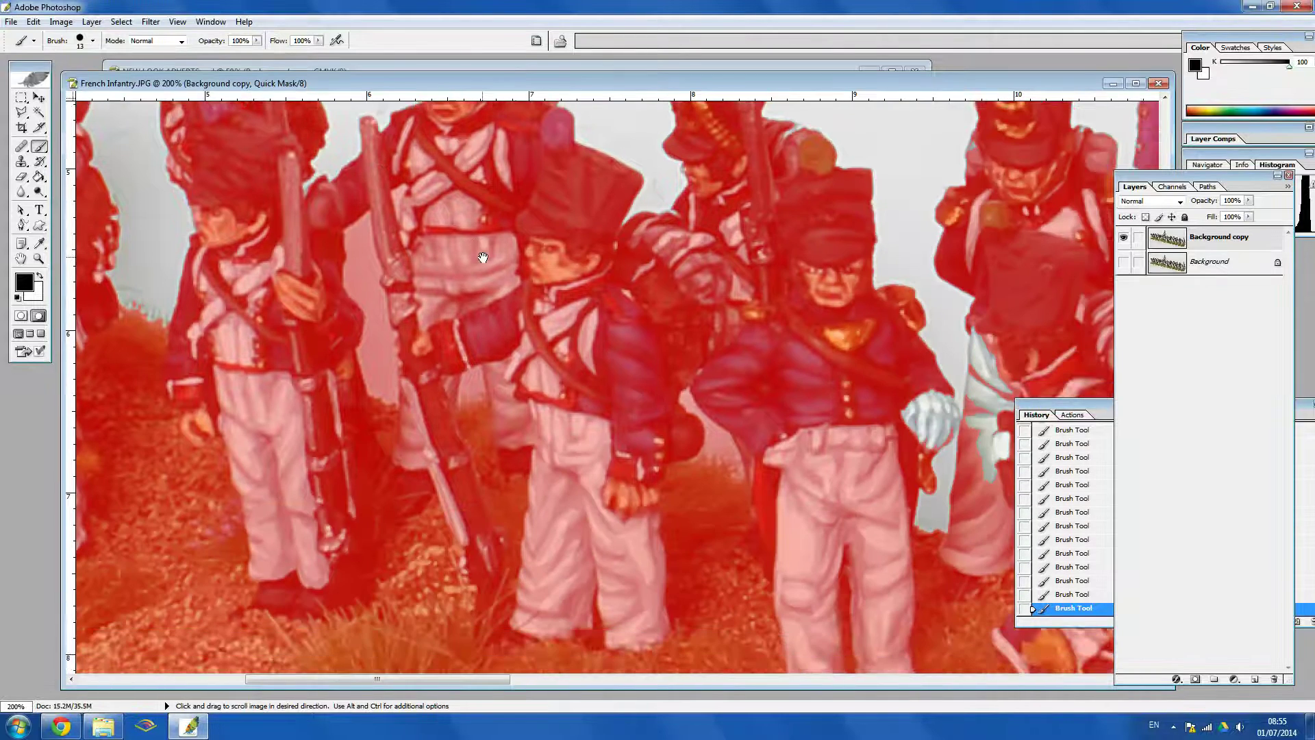
left_click_drag(624, 274, 578, 373)
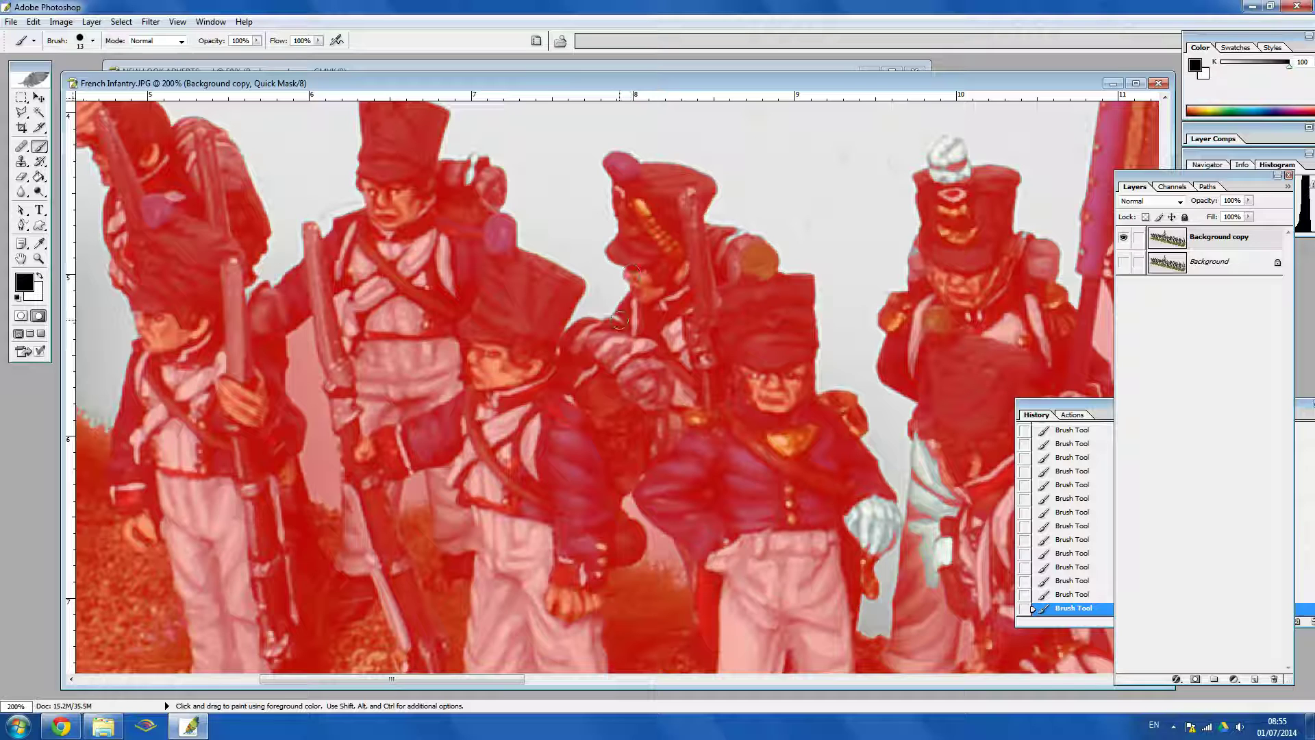
left_click_drag(716, 250, 583, 238)
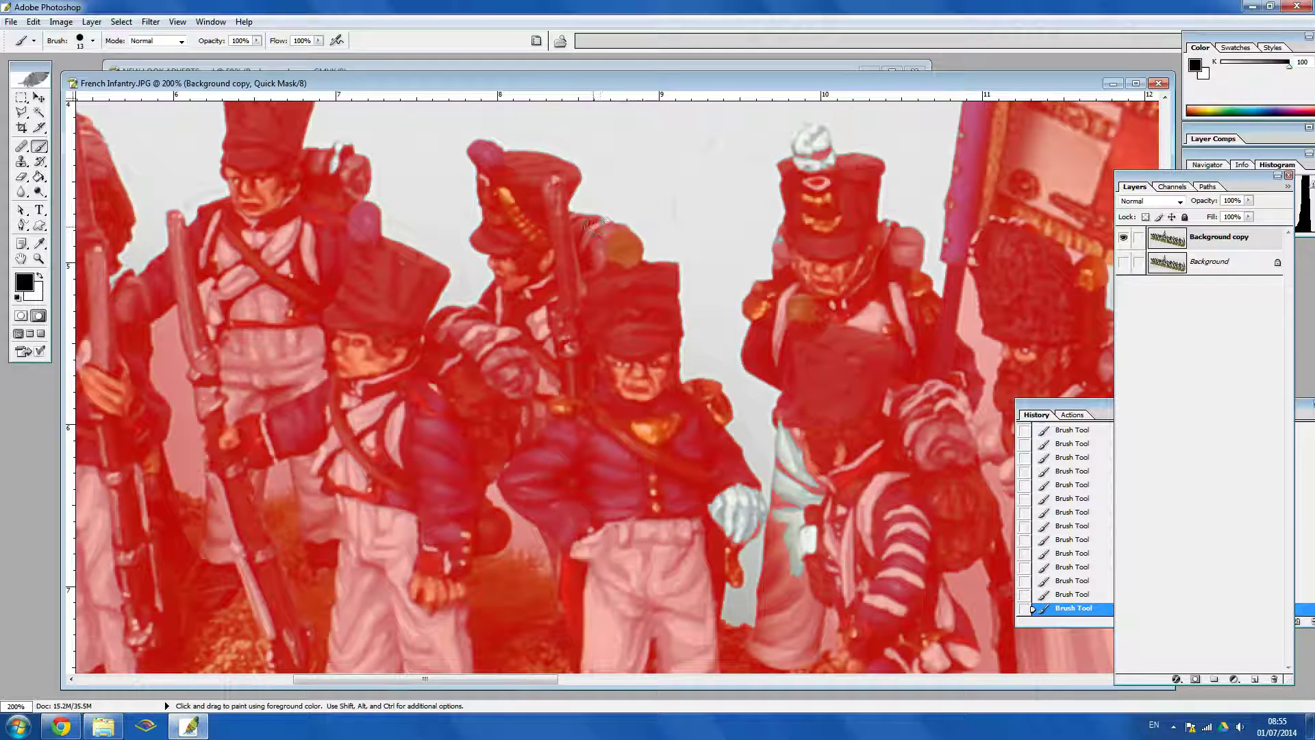
left_click_drag(626, 300, 442, 223)
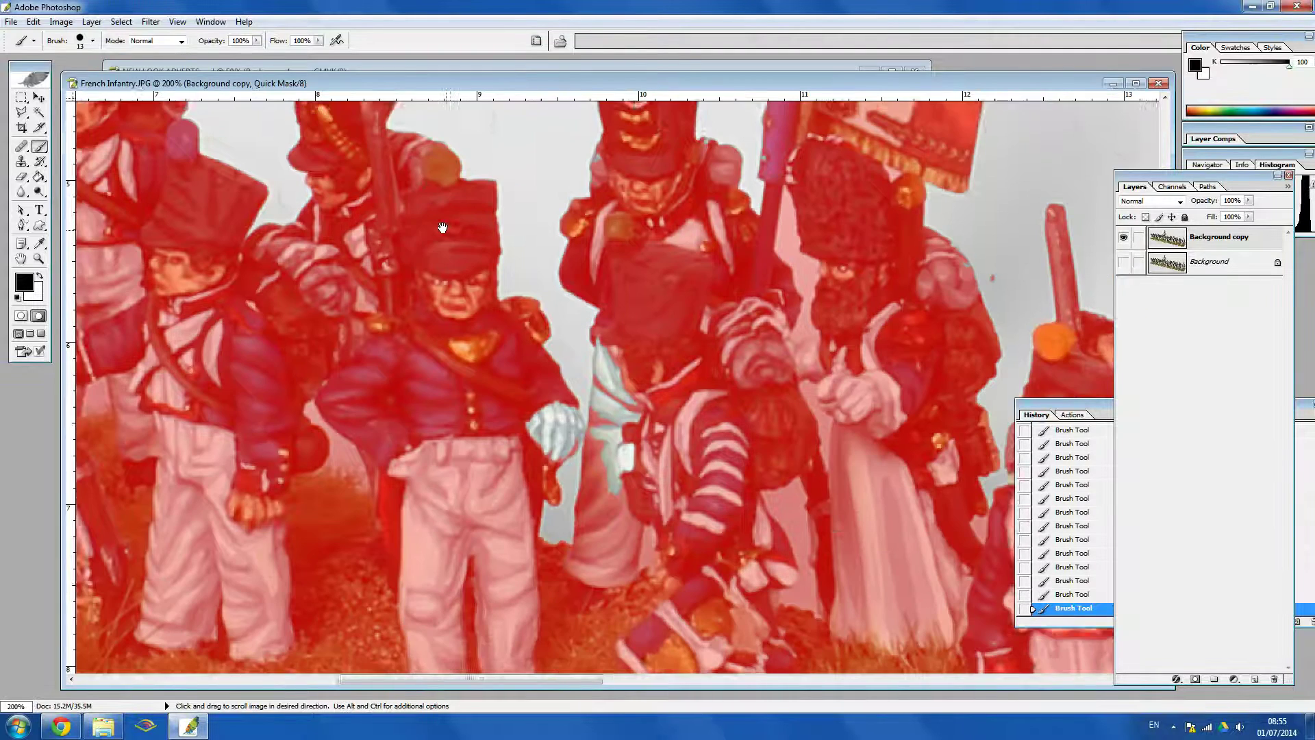
Mask the officer's white glove and the pale clothing of the figure standing behind the crouching soldier.
mouse_move(507, 430)
left_mouse_down()
mouse_move(478, 386)
mouse_move(491, 365)
mouse_move(484, 400)
mouse_move(506, 363)
mouse_move(524, 381)
mouse_move(502, 415)
mouse_move(505, 388)
left_mouse_up()
left_click(524, 383, "shift")
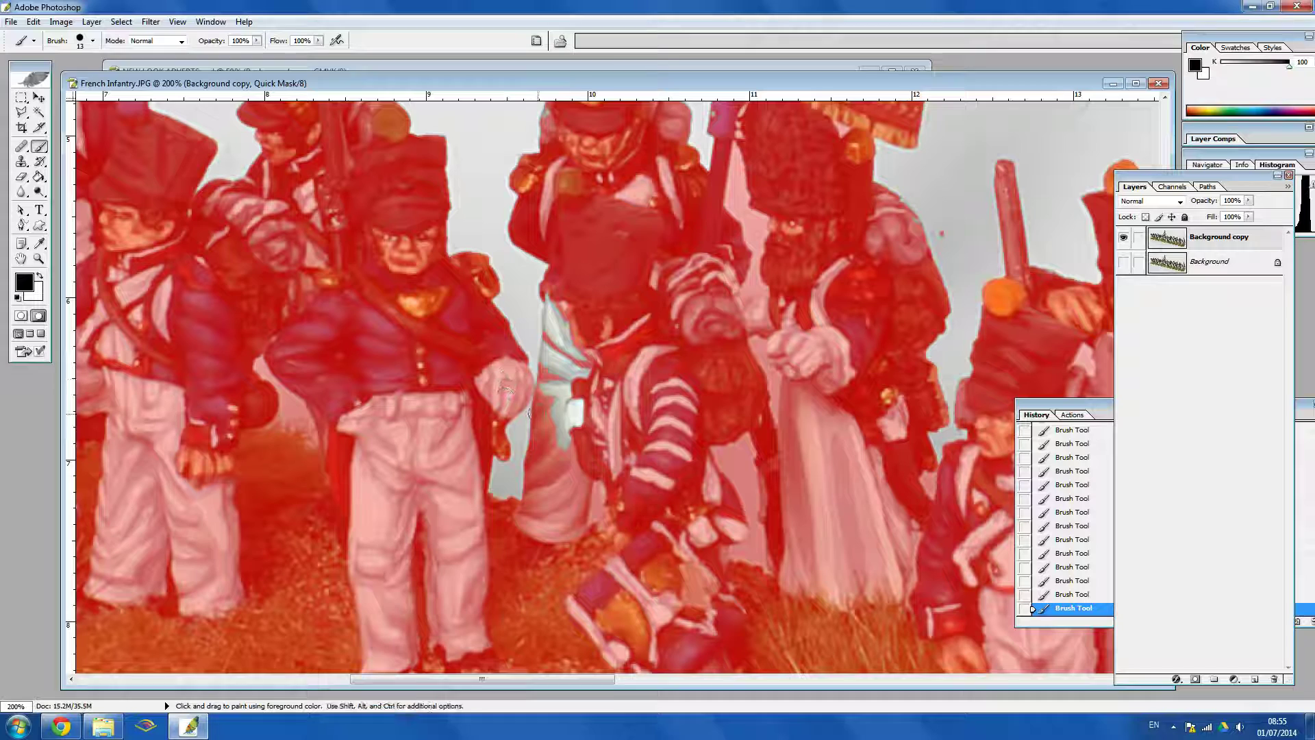
mouse_move(545, 397)
left_mouse_down()
mouse_move(551, 298)
mouse_move(567, 450)
mouse_move(555, 359)
left_mouse_up()
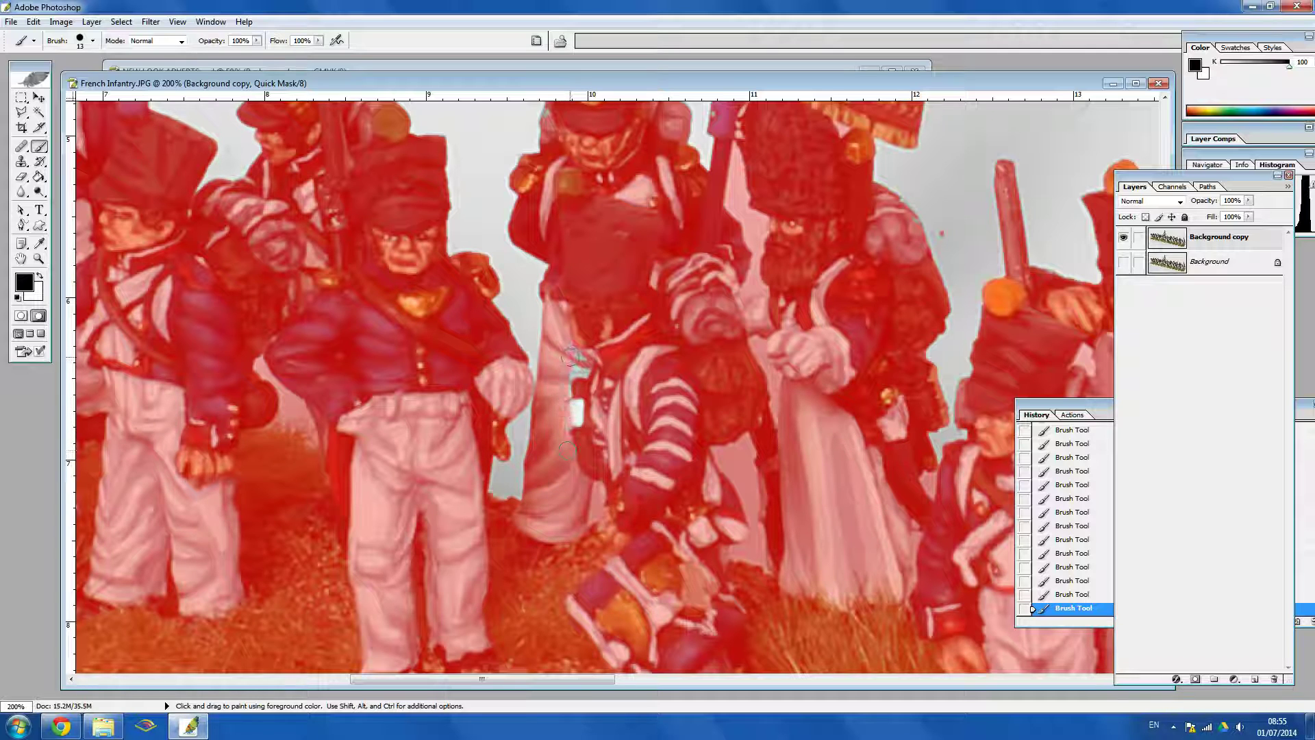
left_click_drag(567, 450, 584, 377)
Mask the white pompom on the shako of the soldier standing beside the flag bearer.
left_click_drag(598, 314, 592, 458)
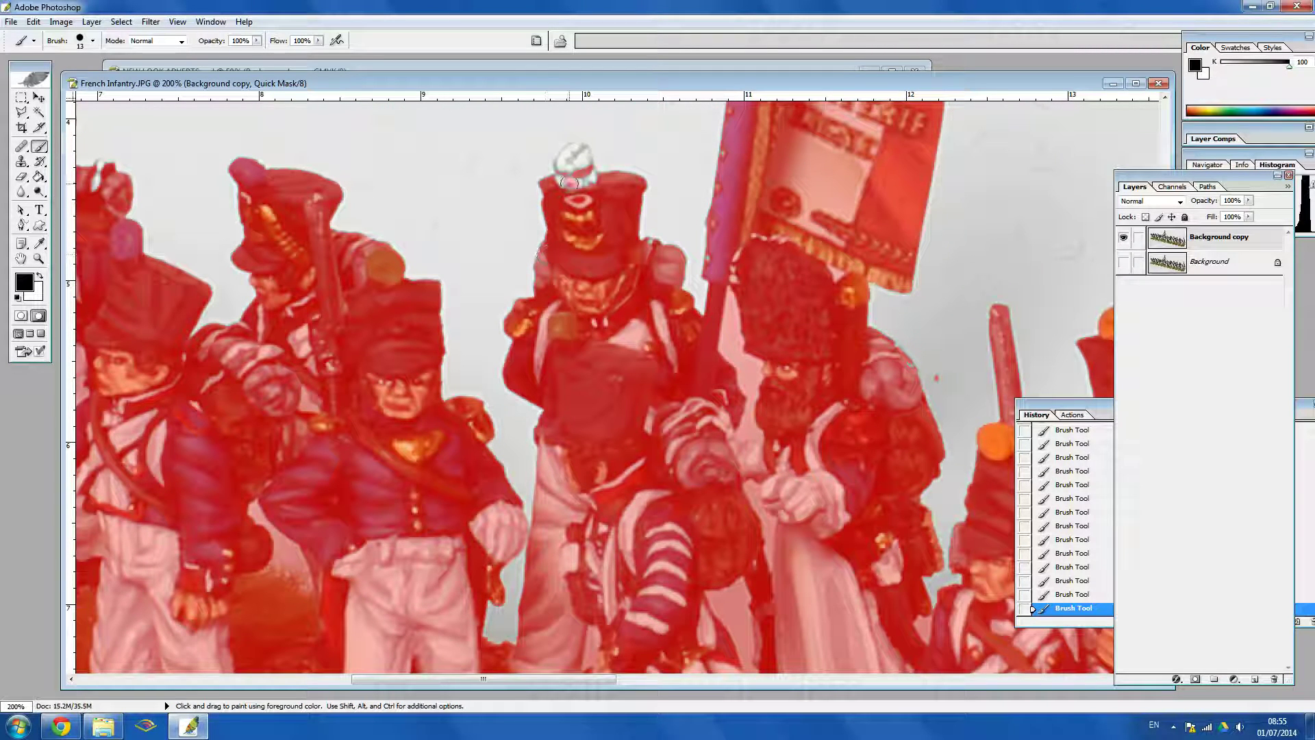
mouse_move(561, 167)
left_mouse_down()
mouse_move(576, 145)
mouse_move(579, 182)
mouse_move(574, 163)
left_mouse_up()
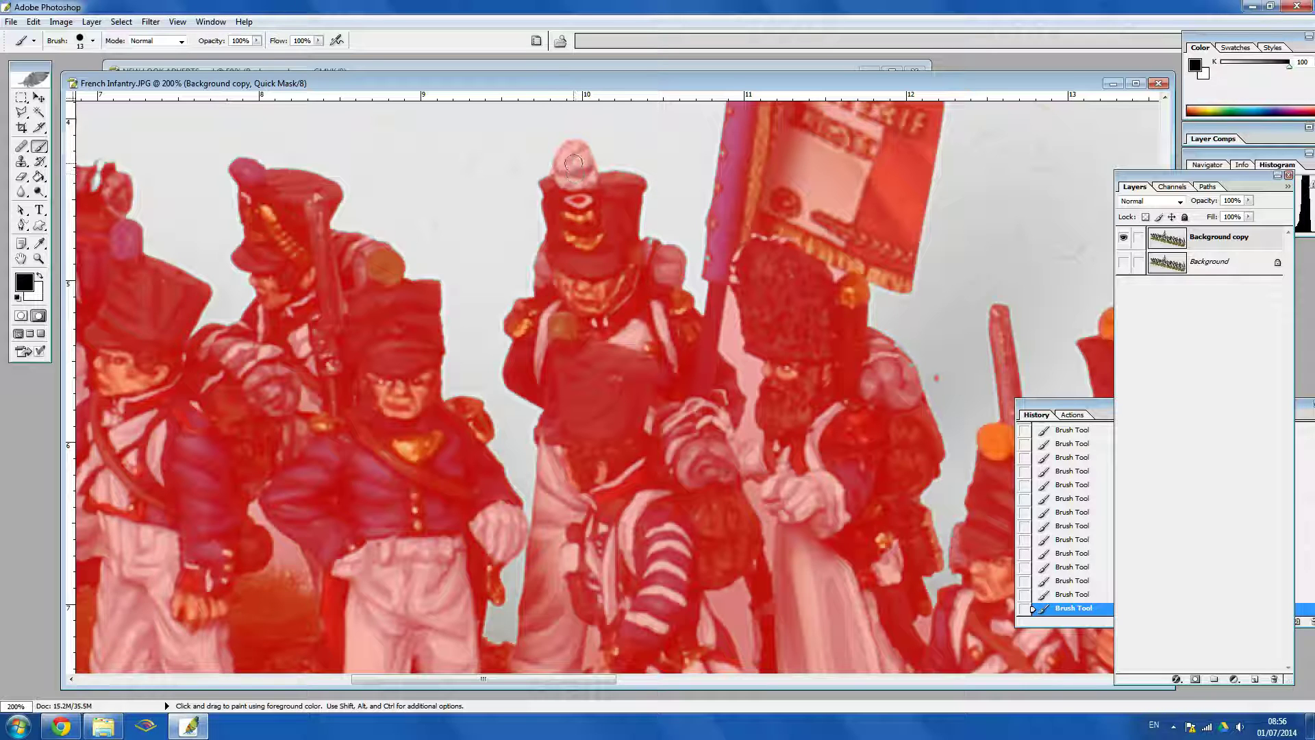
left_click_drag(644, 240, 512, 187)
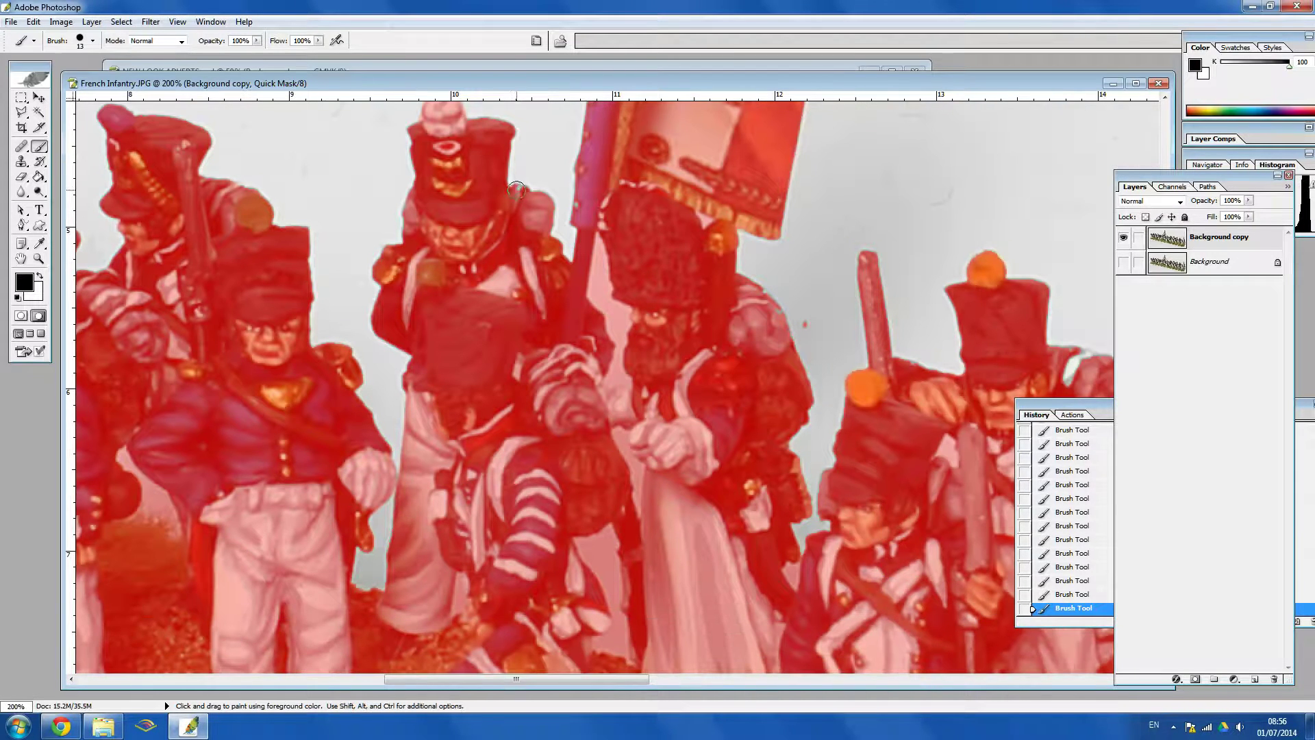
Paint the mask along the upper and outer edges of the flag's unmasked pale section below the eagle.
left_click_drag(584, 373, 478, 383)
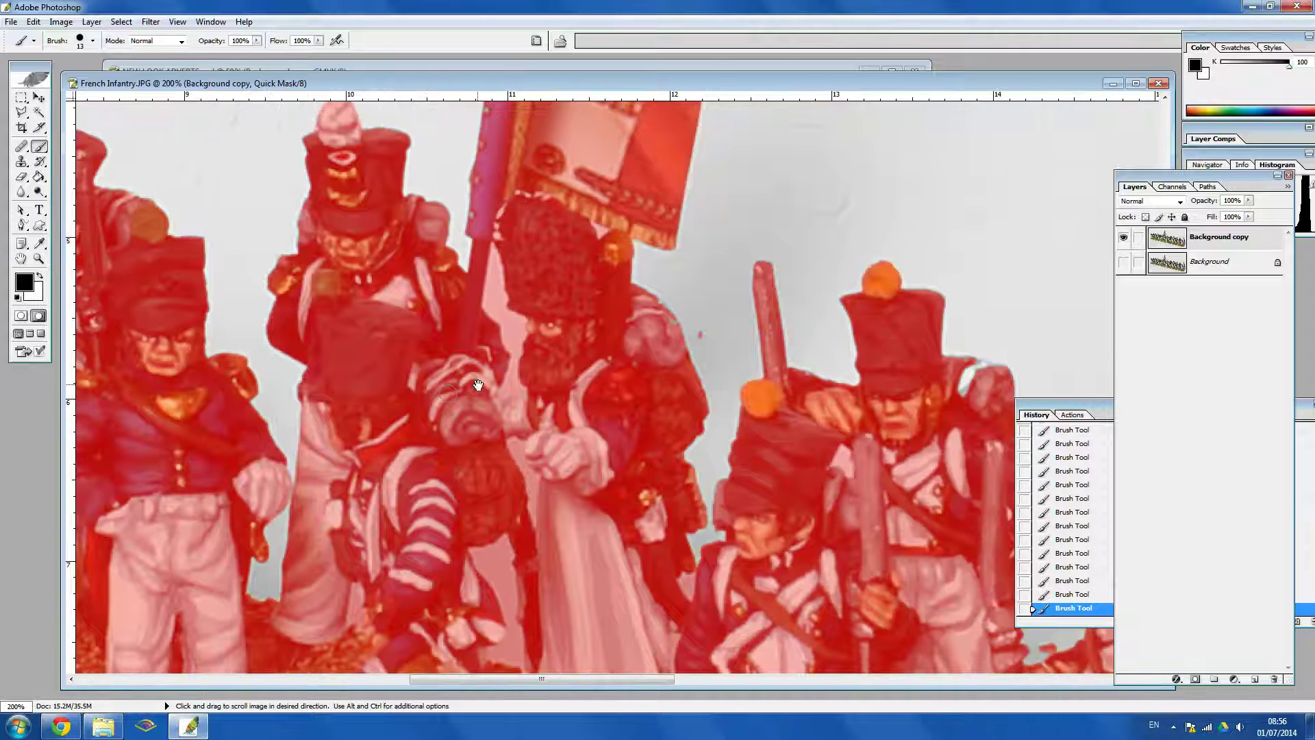
left_click_drag(545, 356, 512, 564)
left_click_drag(568, 273, 556, 309)
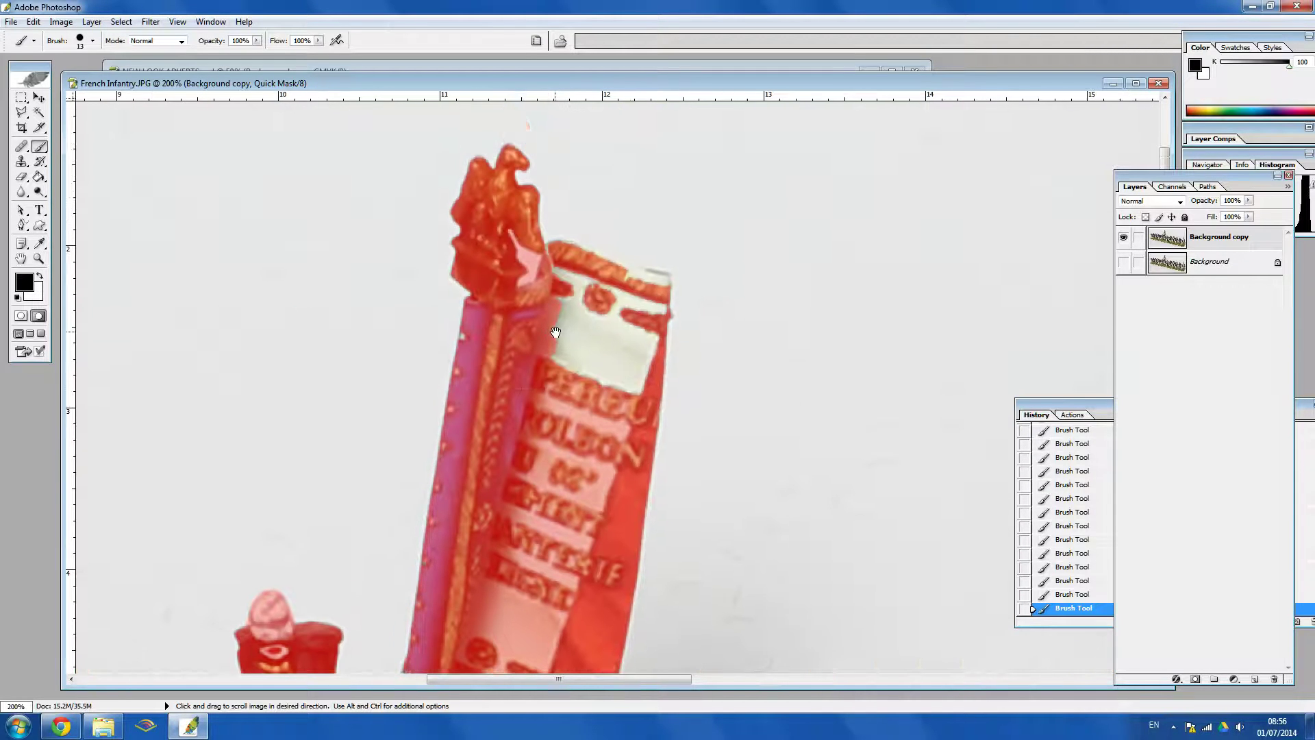
mouse_move(558, 355)
left_mouse_down()
mouse_move(558, 274)
mouse_move(622, 265)
mouse_move(662, 283)
left_mouse_up()
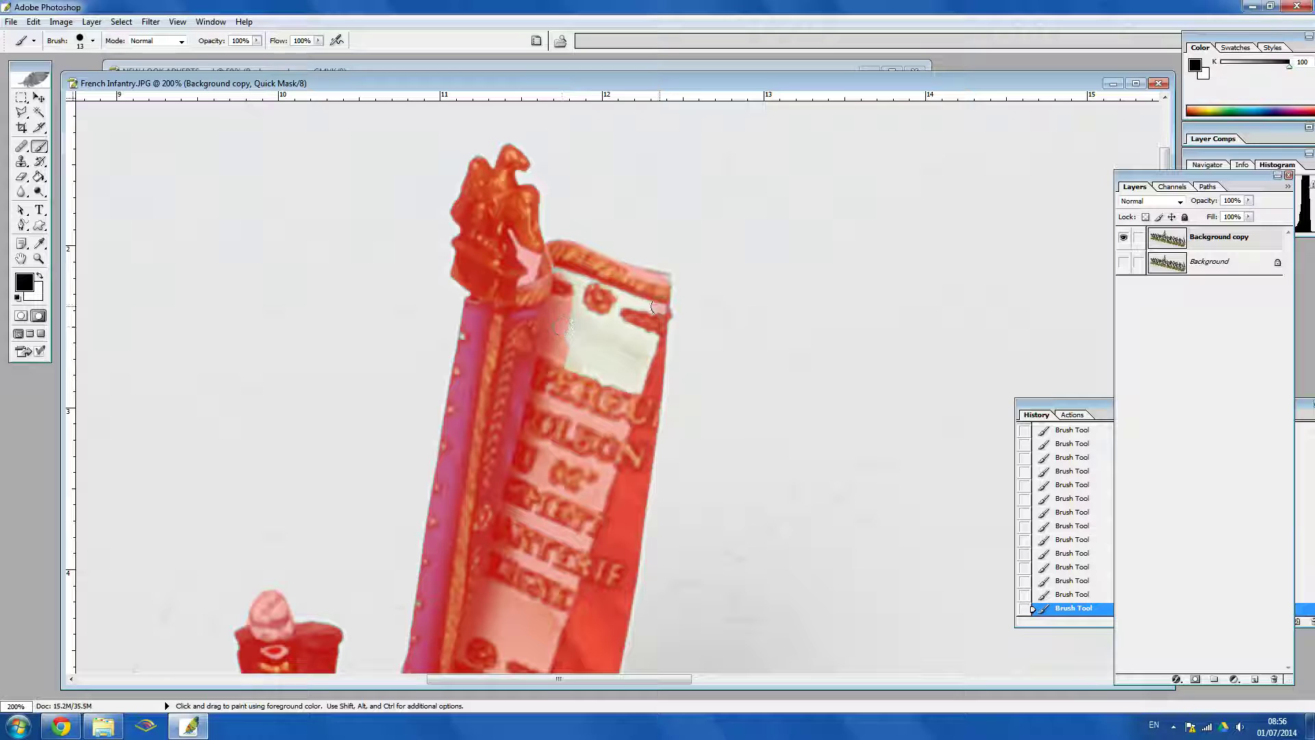
left_click(658, 348, "shift")
Enlarge the brush to 37 px, fill the flag's pale upper panel with mask, and undo the stray stroke beyond its edge.
left_click(93, 41)
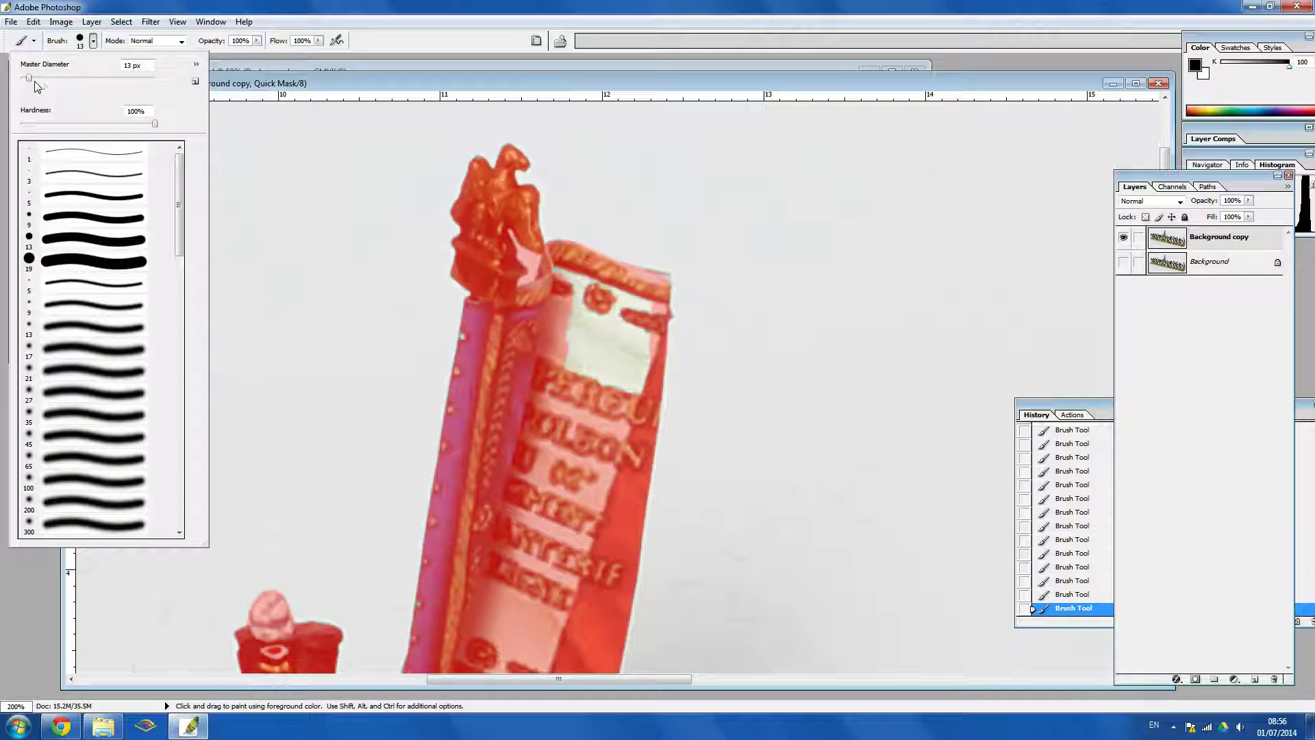
left_click_drag(35, 80, 39, 79)
mouse_move(556, 288)
left_mouse_down()
mouse_move(573, 372)
mouse_move(604, 341)
mouse_move(596, 296)
mouse_move(635, 315)
mouse_move(624, 406)
mouse_move(628, 361)
mouse_move(750, 335)
left_mouse_up()
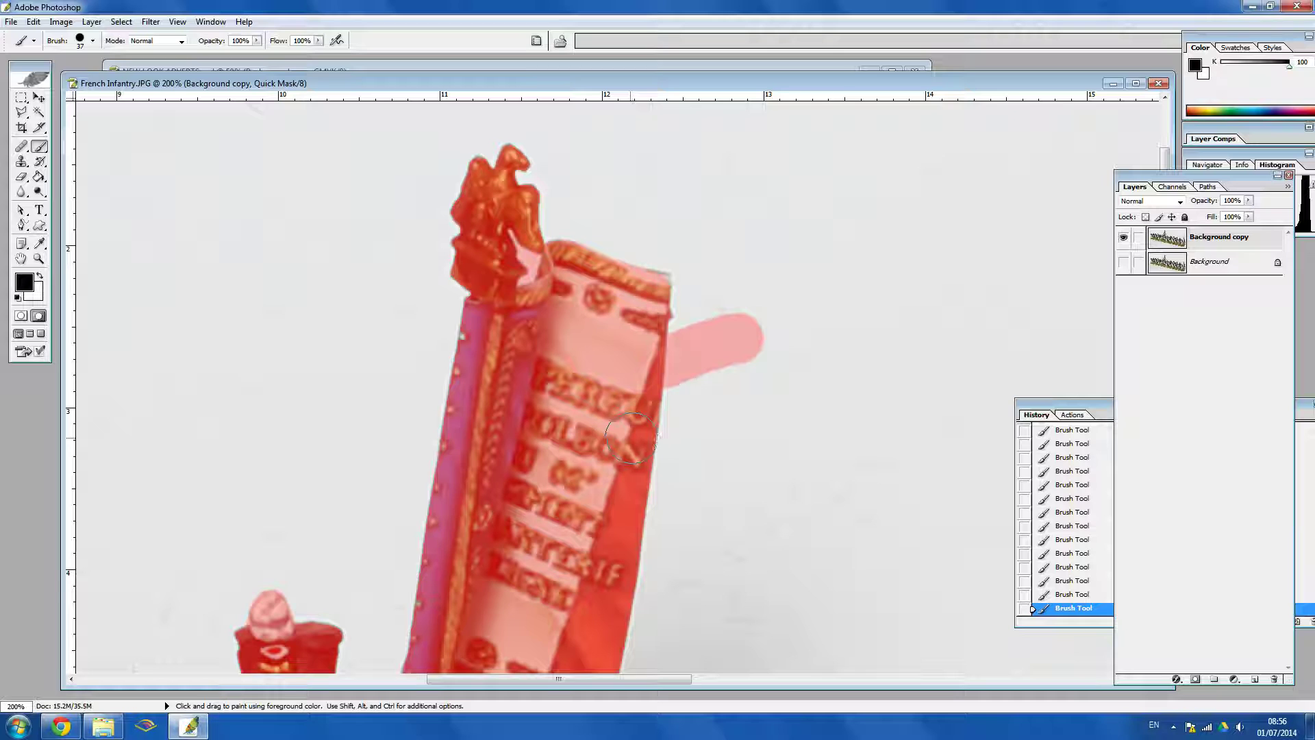
key("ctrl+z")
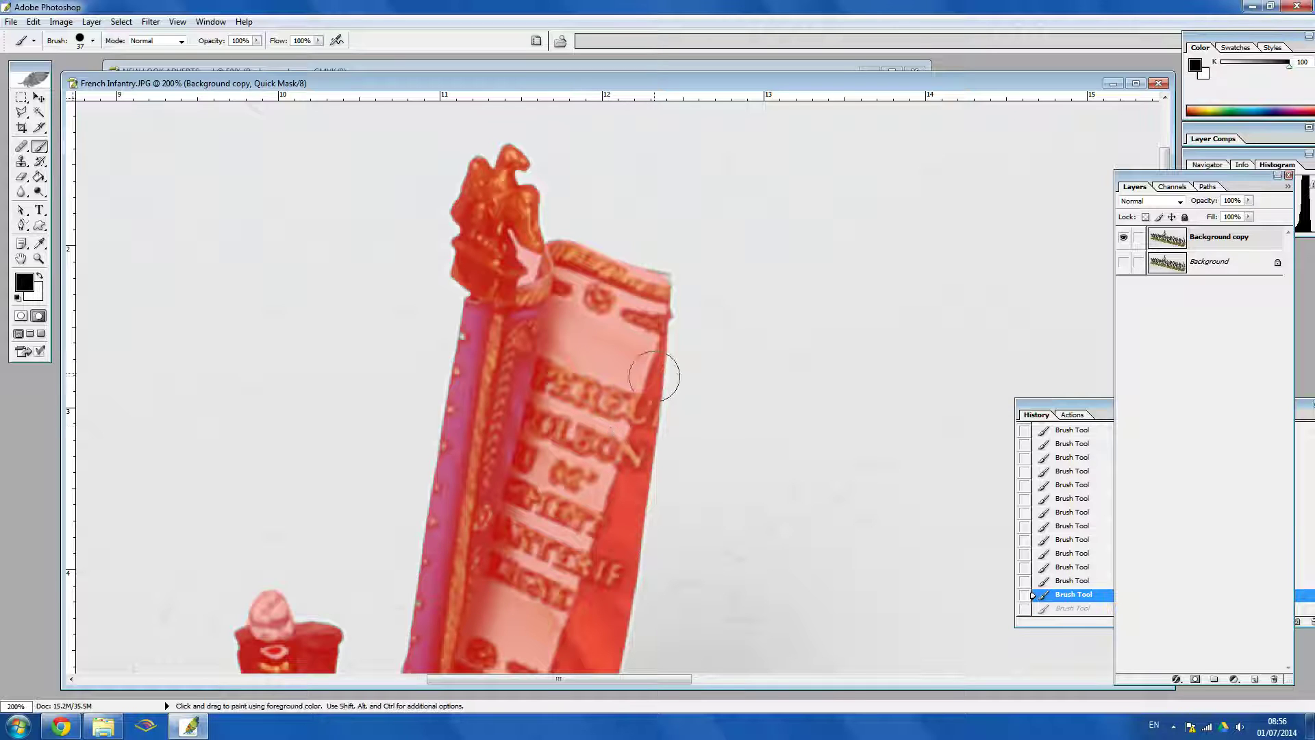
left_click_drag(626, 421, 591, 329)
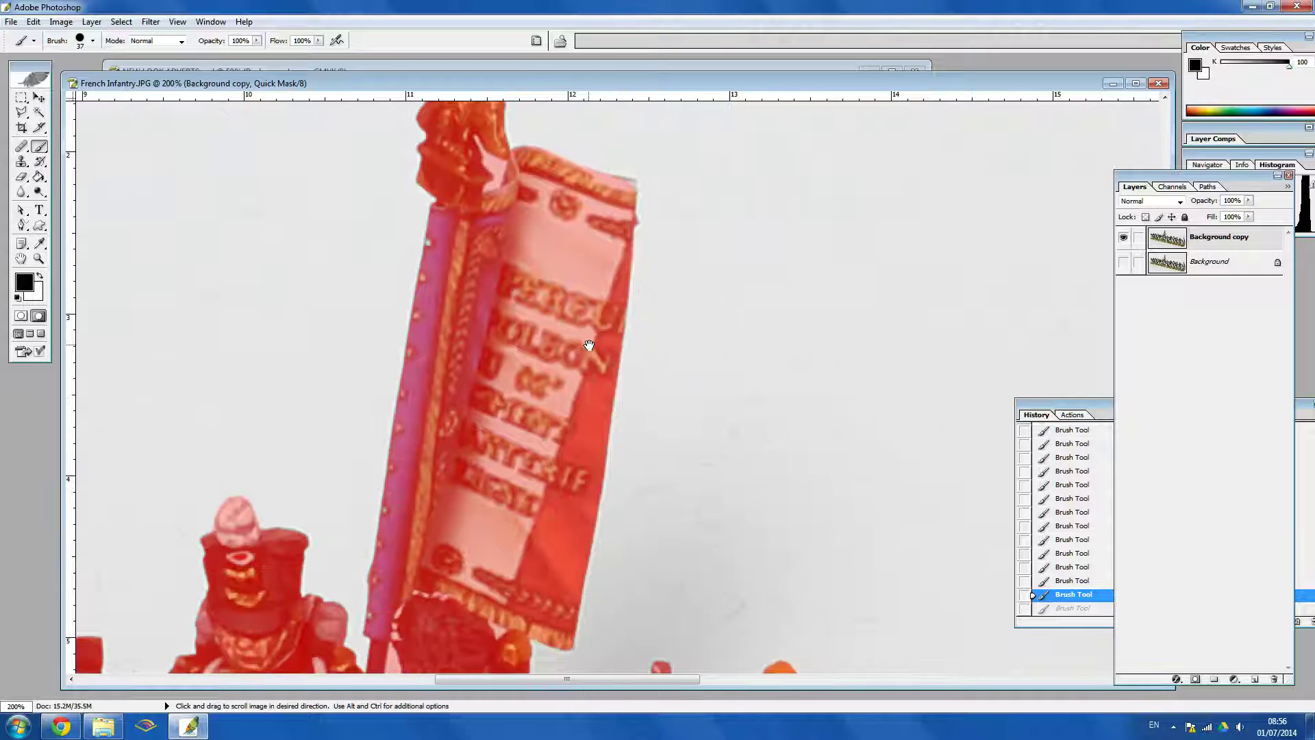
left_click(444, 245)
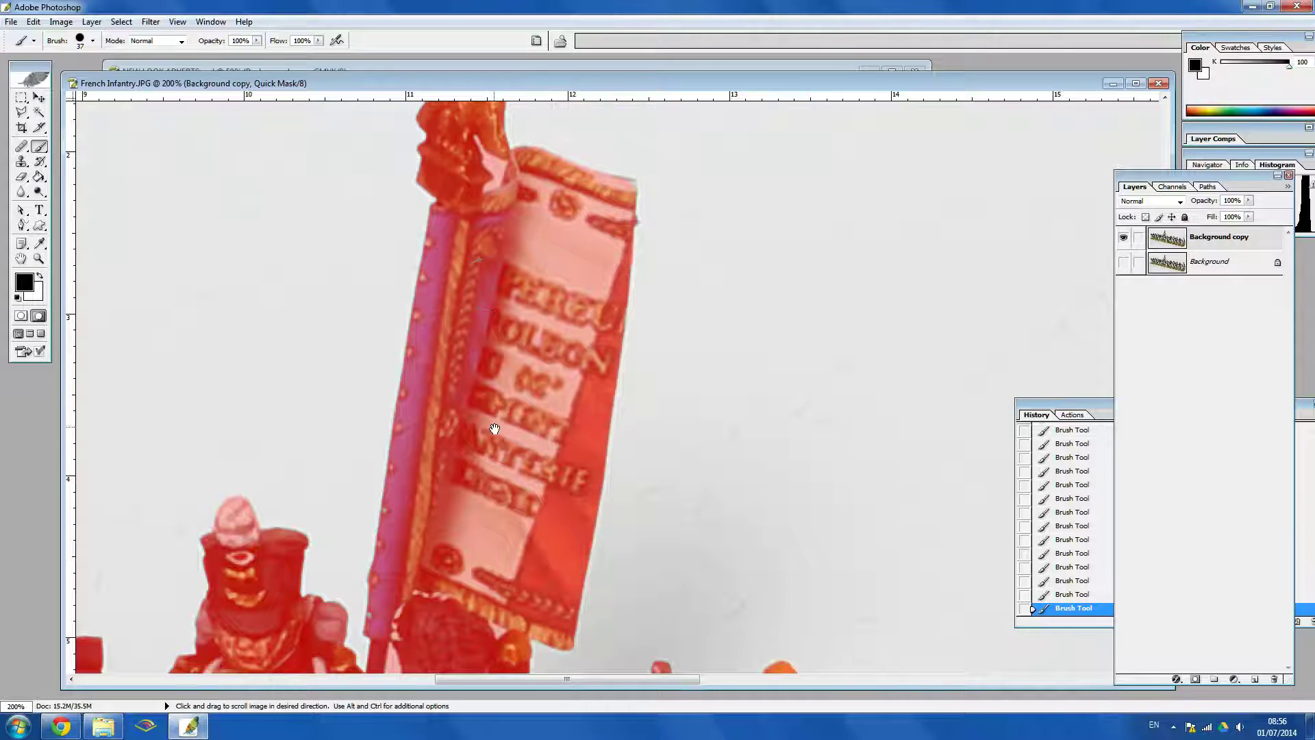
Mask the white highlight on the backpack of the orange-pompom soldier standing beyond the flag bearer.
left_click_drag(494, 429, 485, 282)
left_click_drag(458, 425, 456, 335)
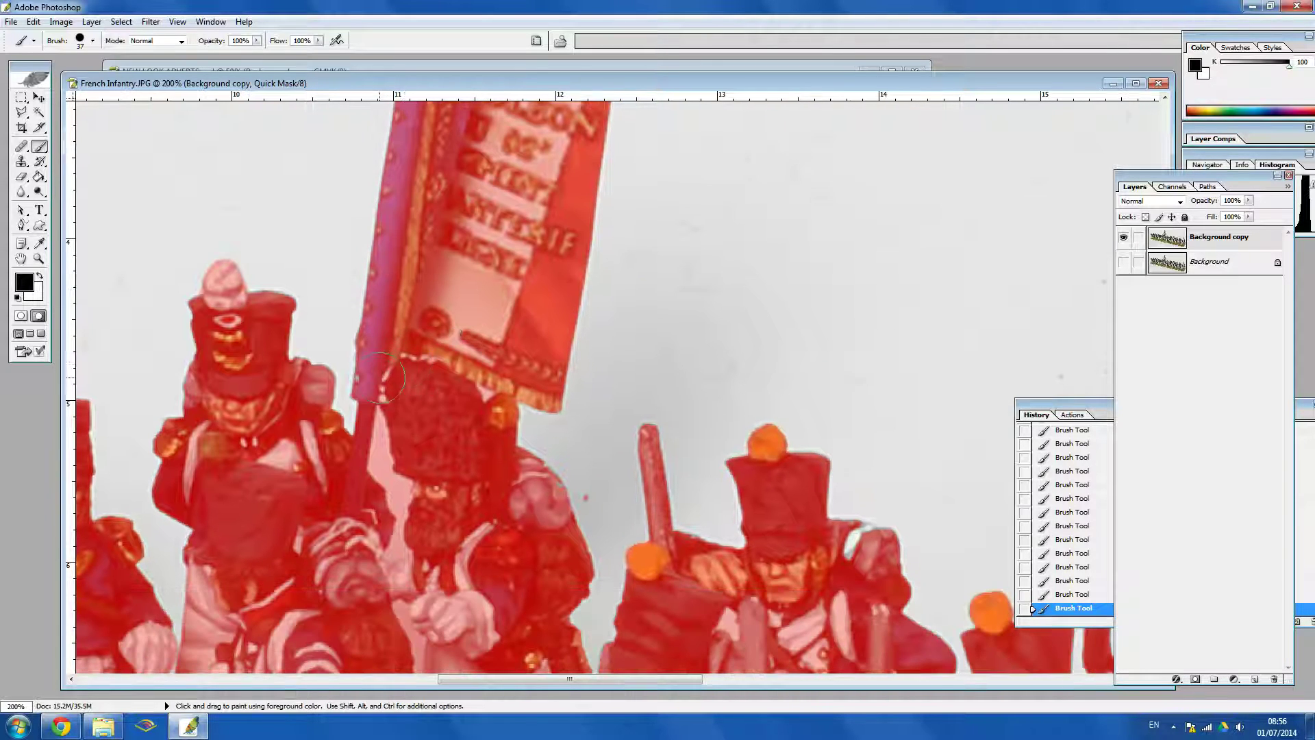
left_click_drag(440, 454, 382, 294)
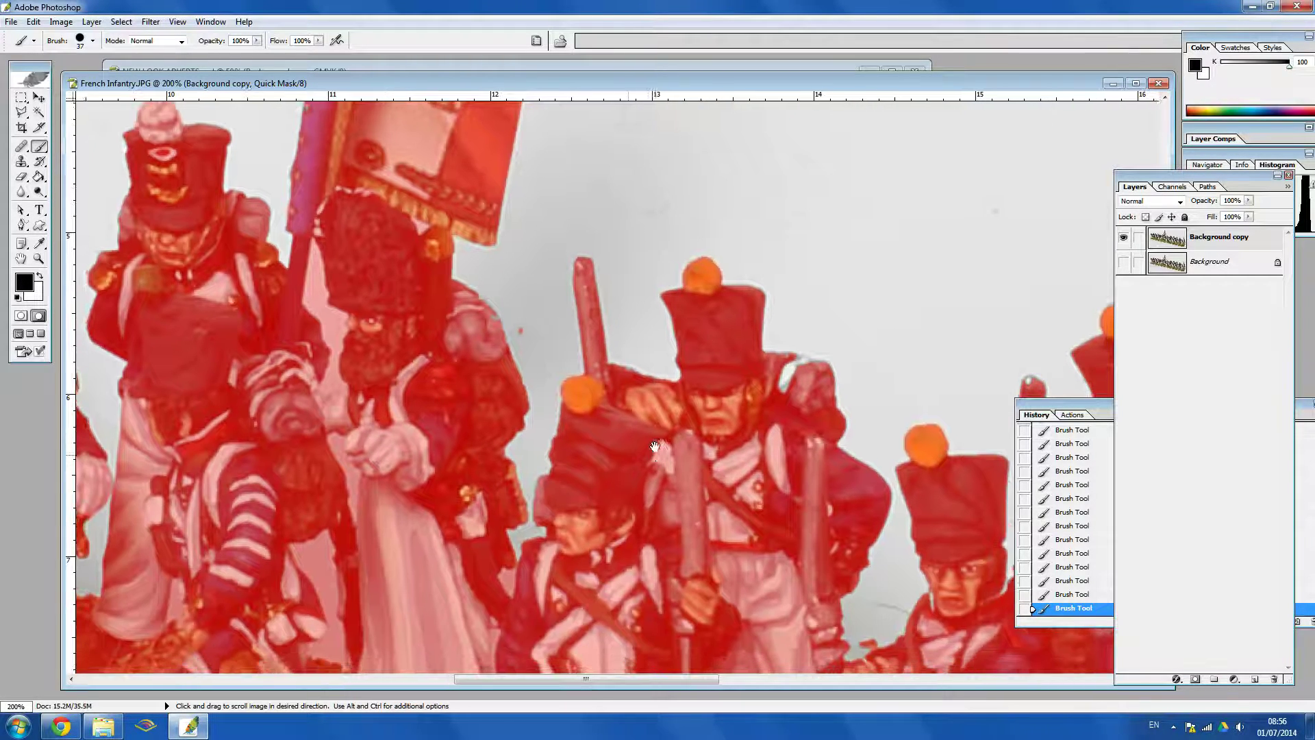
mouse_move(751, 410)
left_mouse_down()
mouse_move(657, 322)
mouse_move(699, 277)
mouse_move(685, 302)
left_mouse_up()
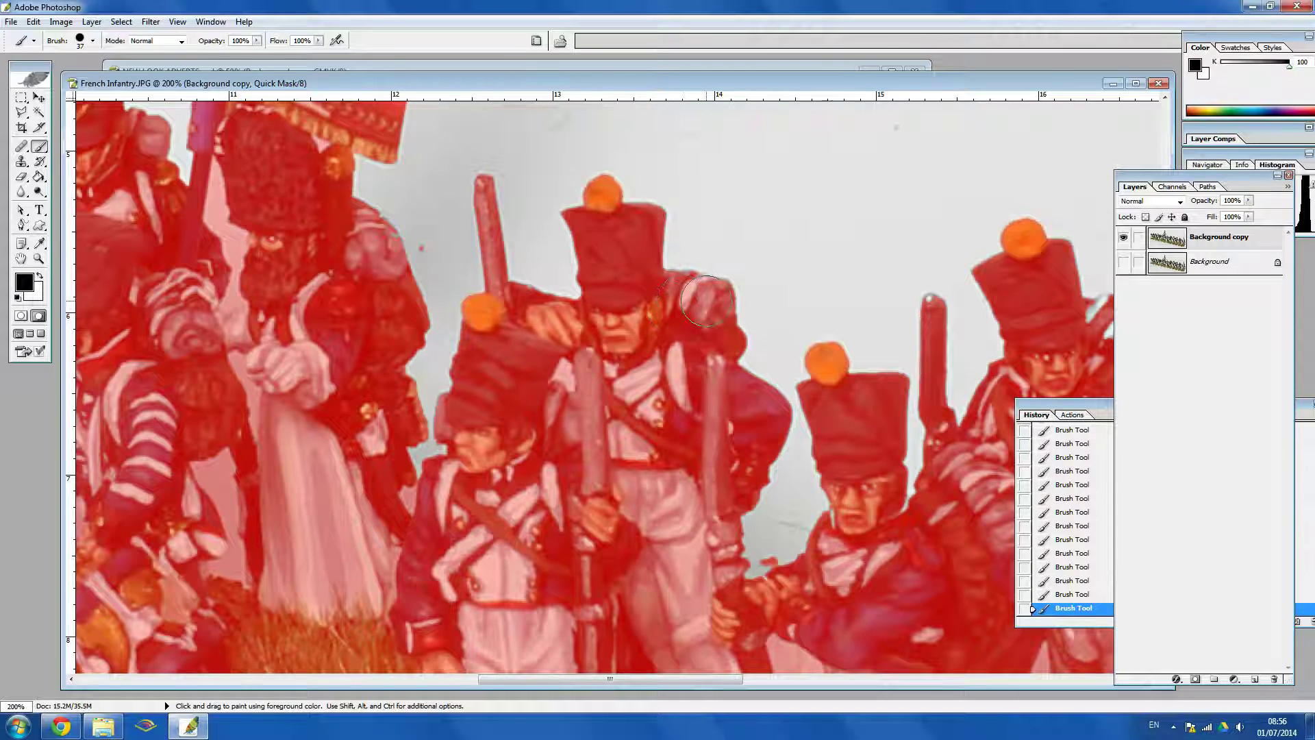
Reduce the brush to 15 px and mask the next orange-pompom soldier's white bedroll stripes and the musket tips on either side of him.
left_click_drag(643, 440, 575, 276)
left_click_drag(633, 364, 448, 305)
mouse_move(681, 292)
left_mouse_down()
mouse_move(656, 278)
mouse_move(624, 360)
mouse_move(532, 425)
left_mouse_up()
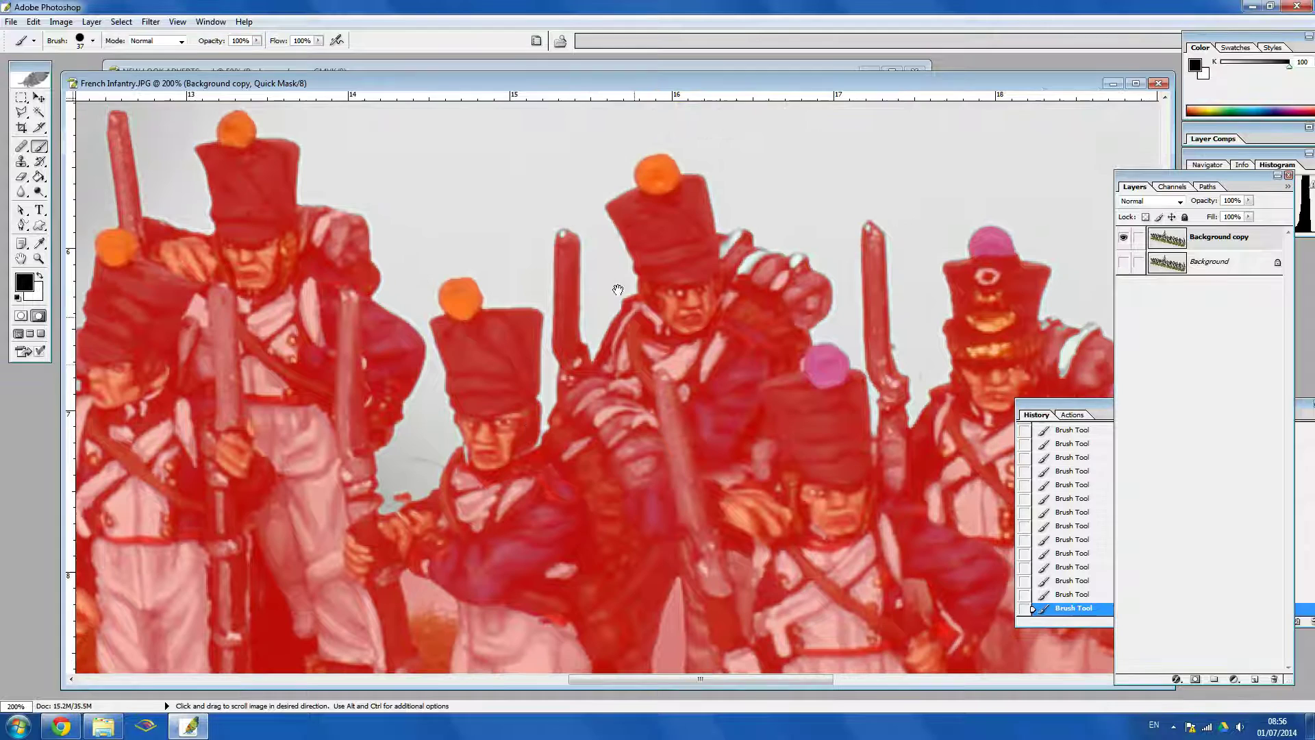
mouse_move(730, 260)
left_mouse_down()
mouse_move(643, 213)
mouse_move(658, 241)
mouse_move(694, 232)
left_mouse_up()
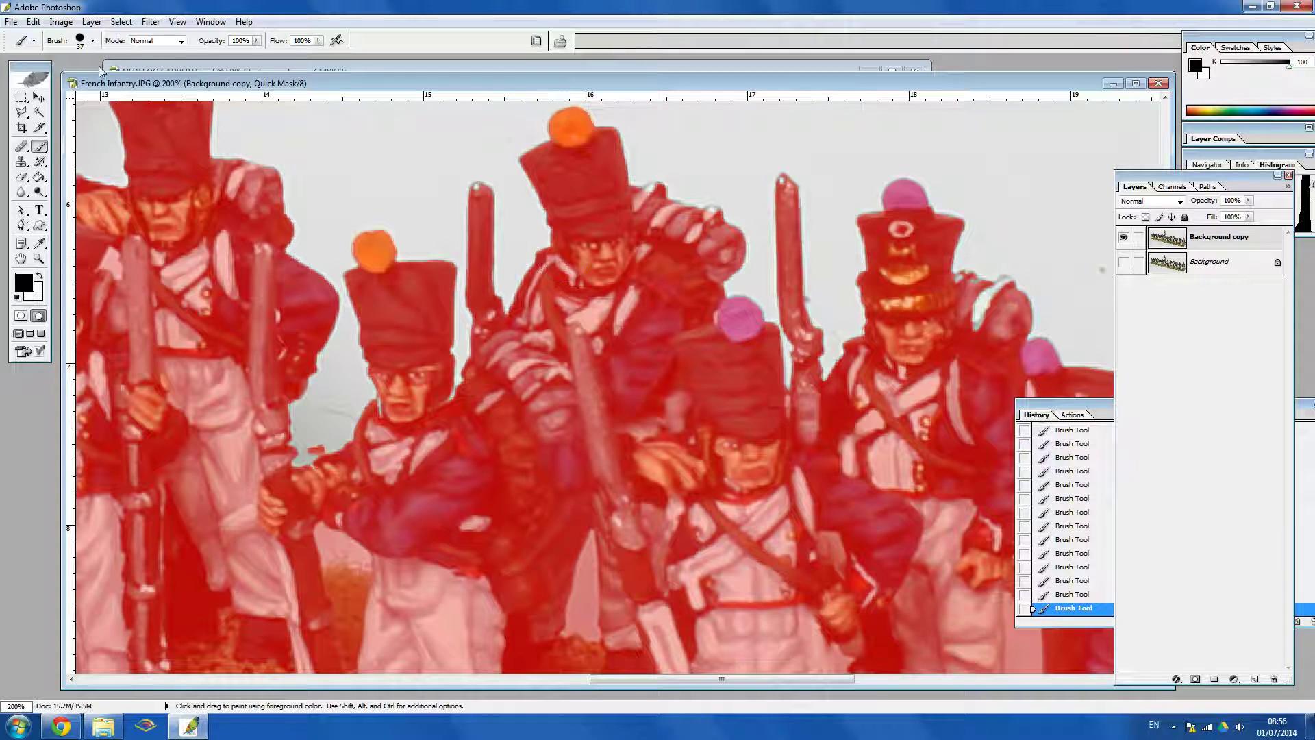
left_click(93, 40)
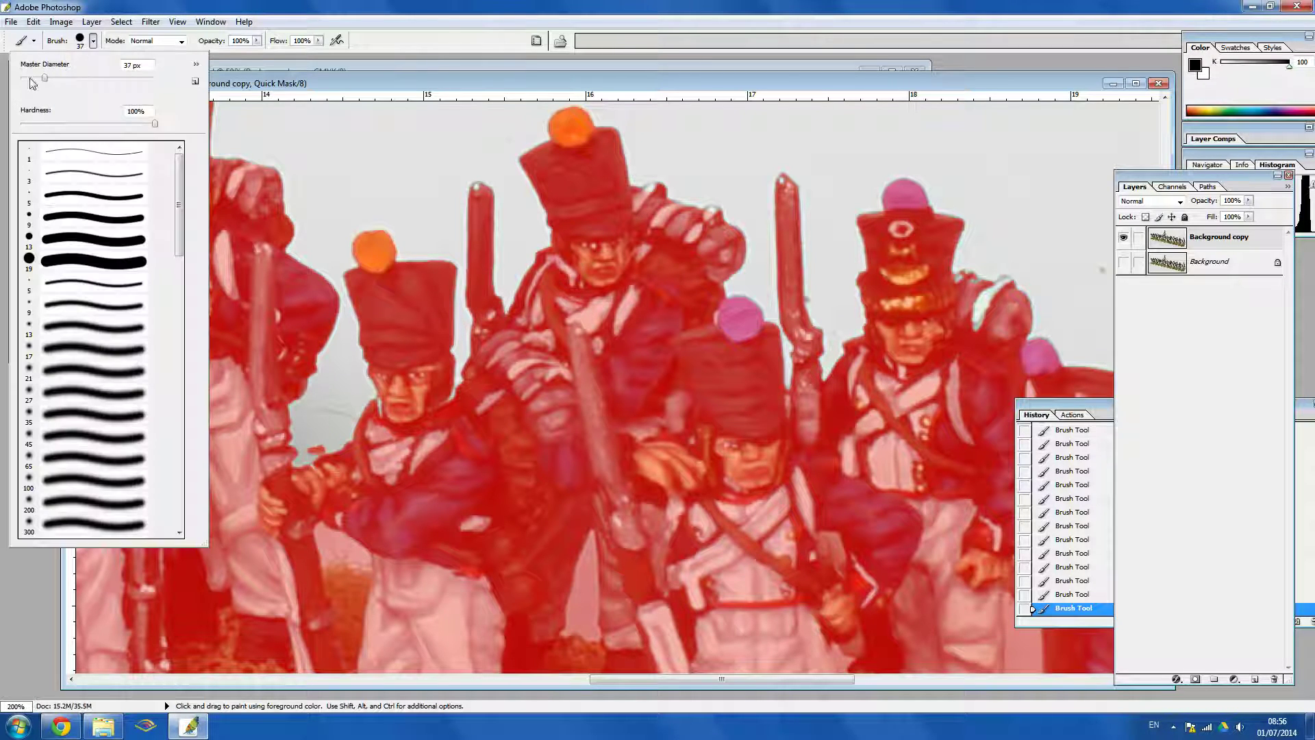
left_click(31, 79)
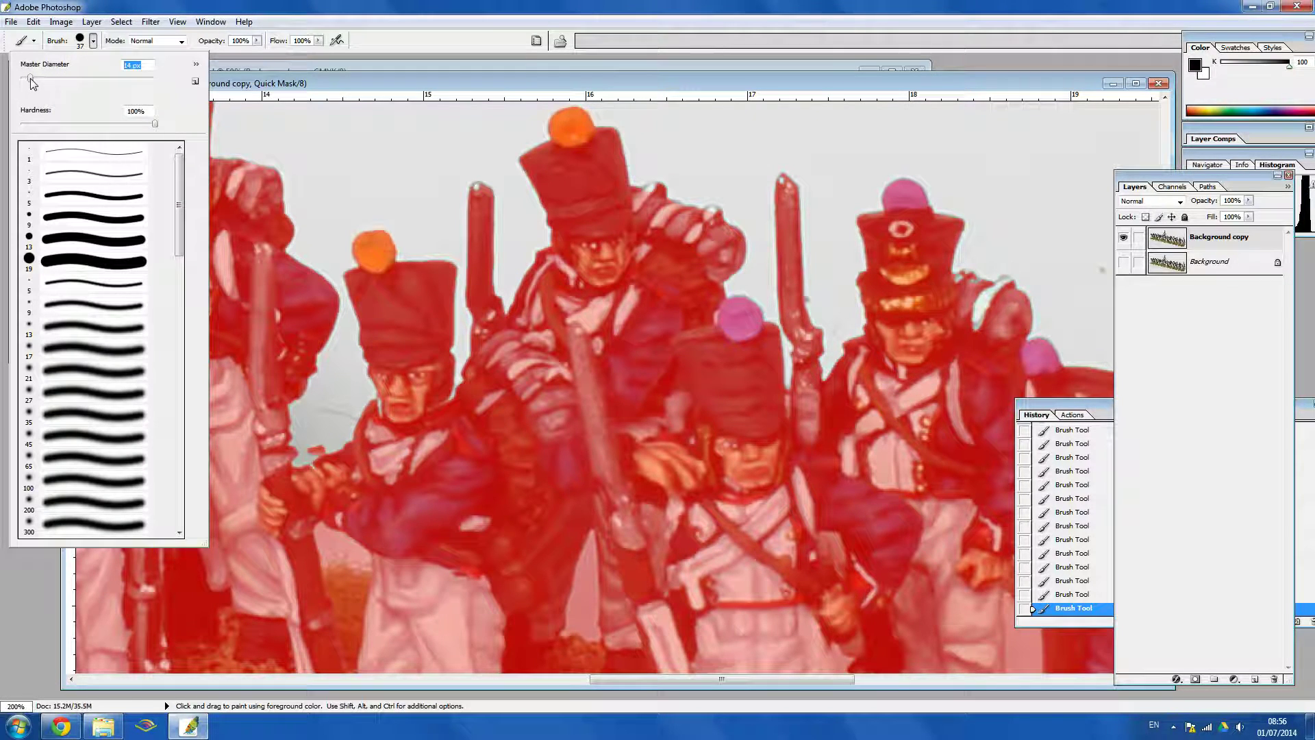
left_click(650, 187)
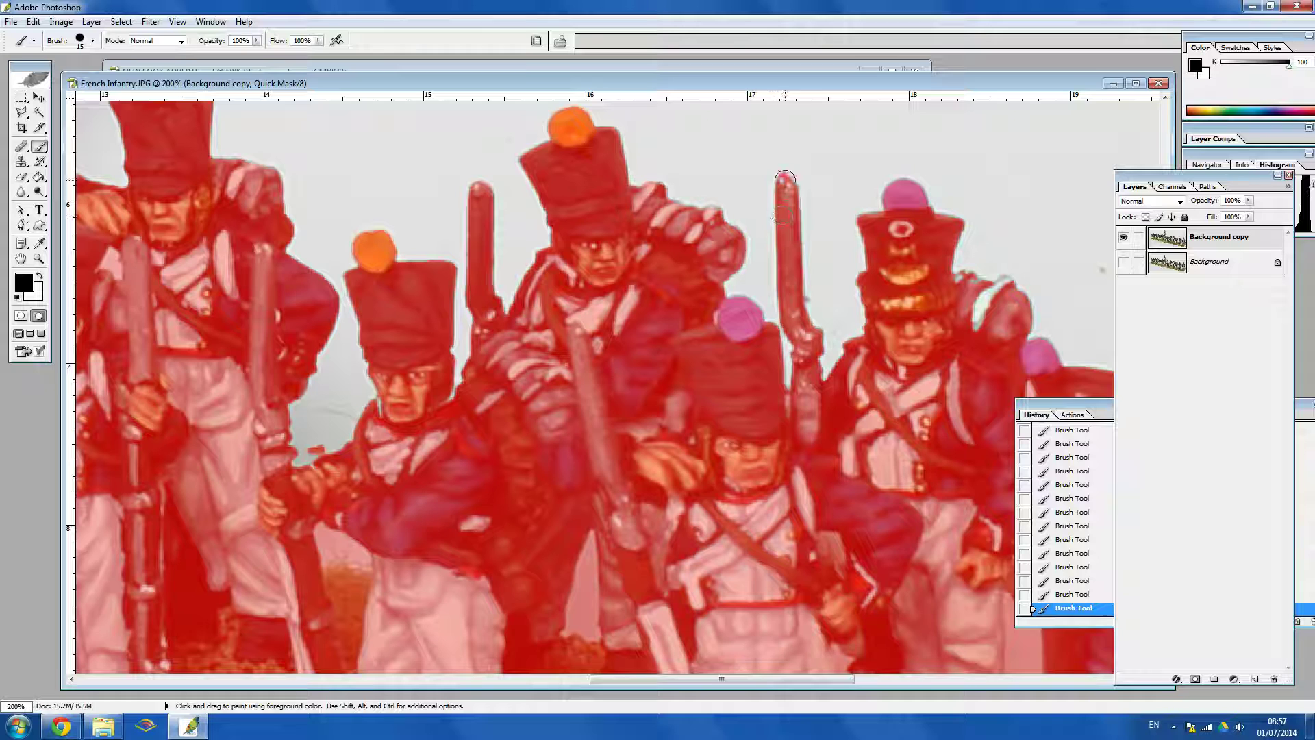
Mask the white stripes on the bedroll of the purple-pompom soldier with the gold-trimmed shako.
key("space")
left_click_drag(806, 312, 618, 208)
left_click_drag(744, 244, 598, 321)
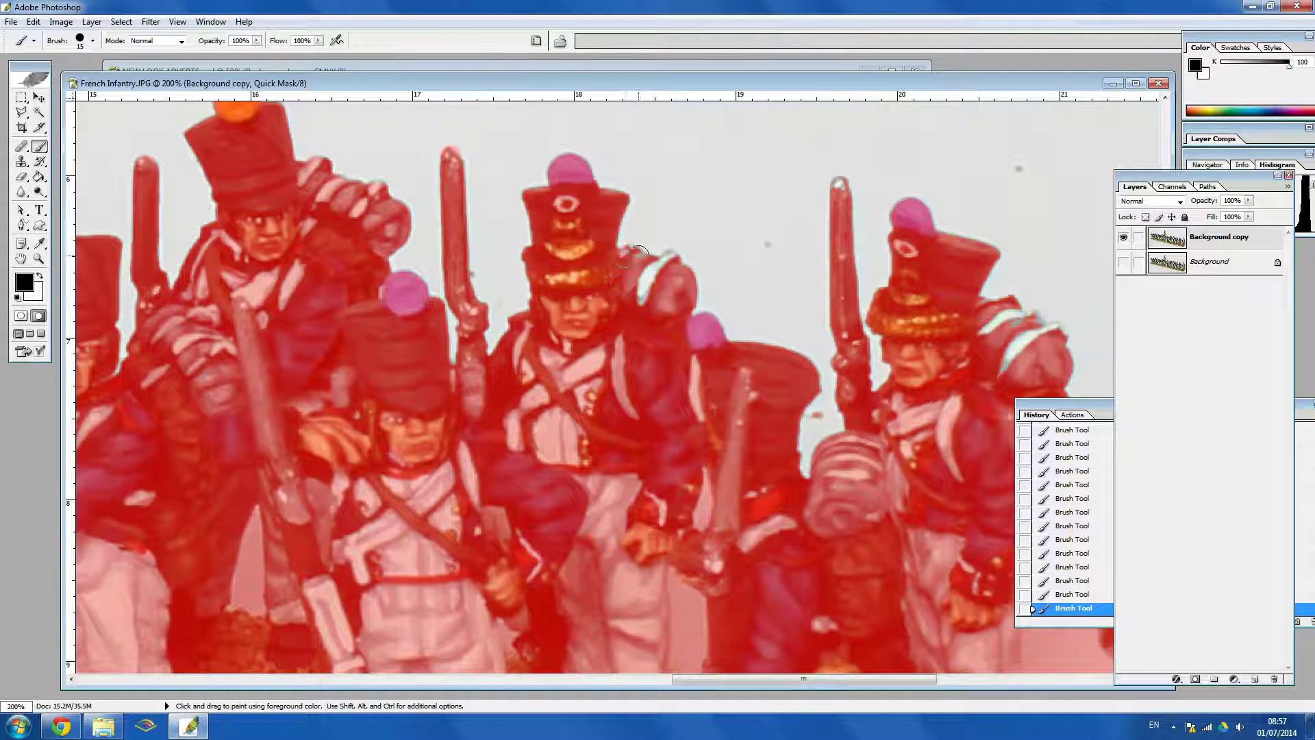
mouse_move(644, 264)
left_mouse_down()
mouse_move(643, 305)
mouse_move(662, 261)
mouse_move(505, 225)
left_mouse_up()
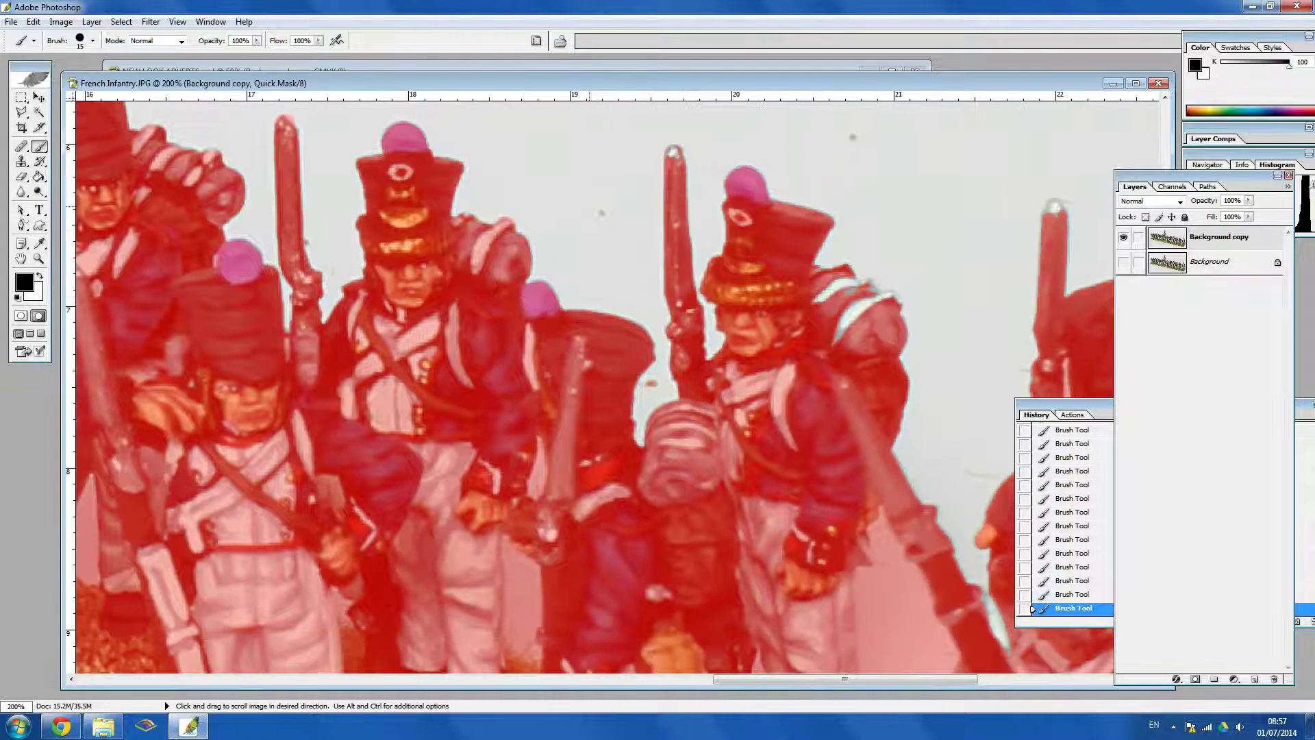
Mask the tip of the next purple-pompom soldier's upright musket and the white highlights on his bedroll.
left_click(674, 153)
left_click_drag(774, 285, 660, 251)
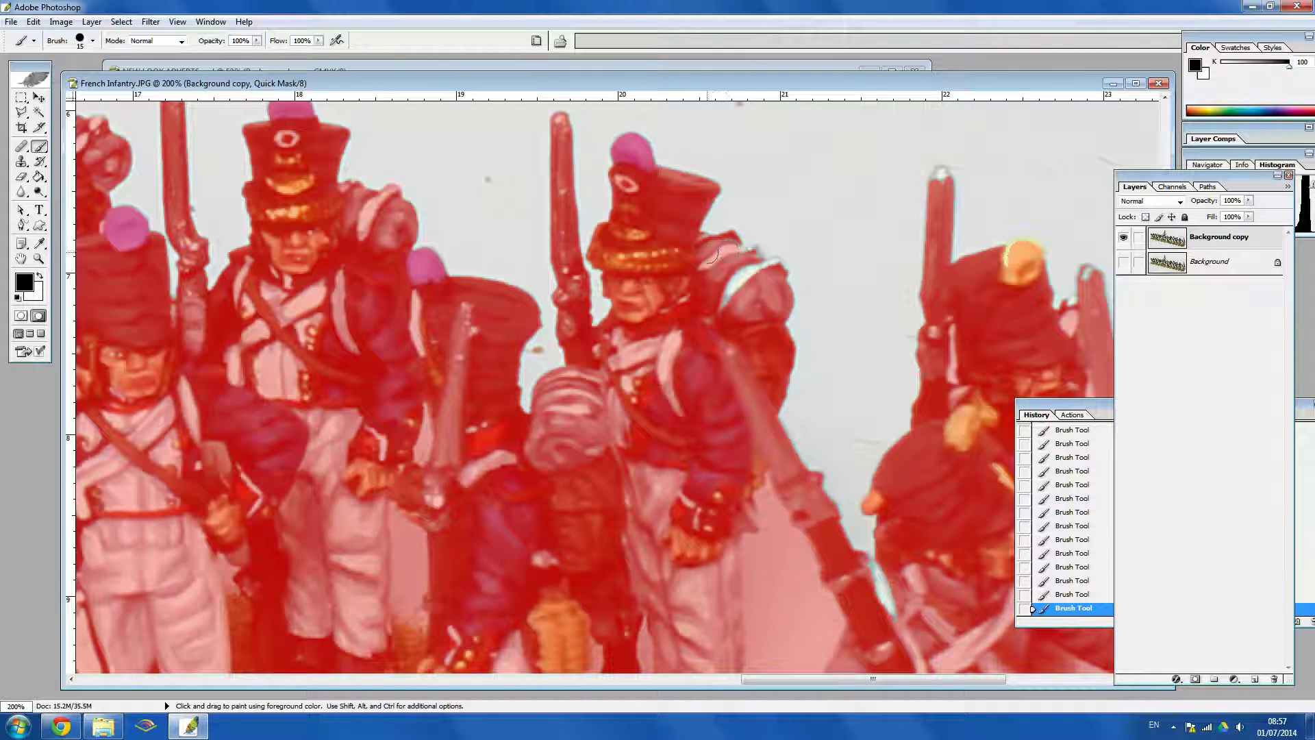
left_click_drag(747, 264, 723, 317)
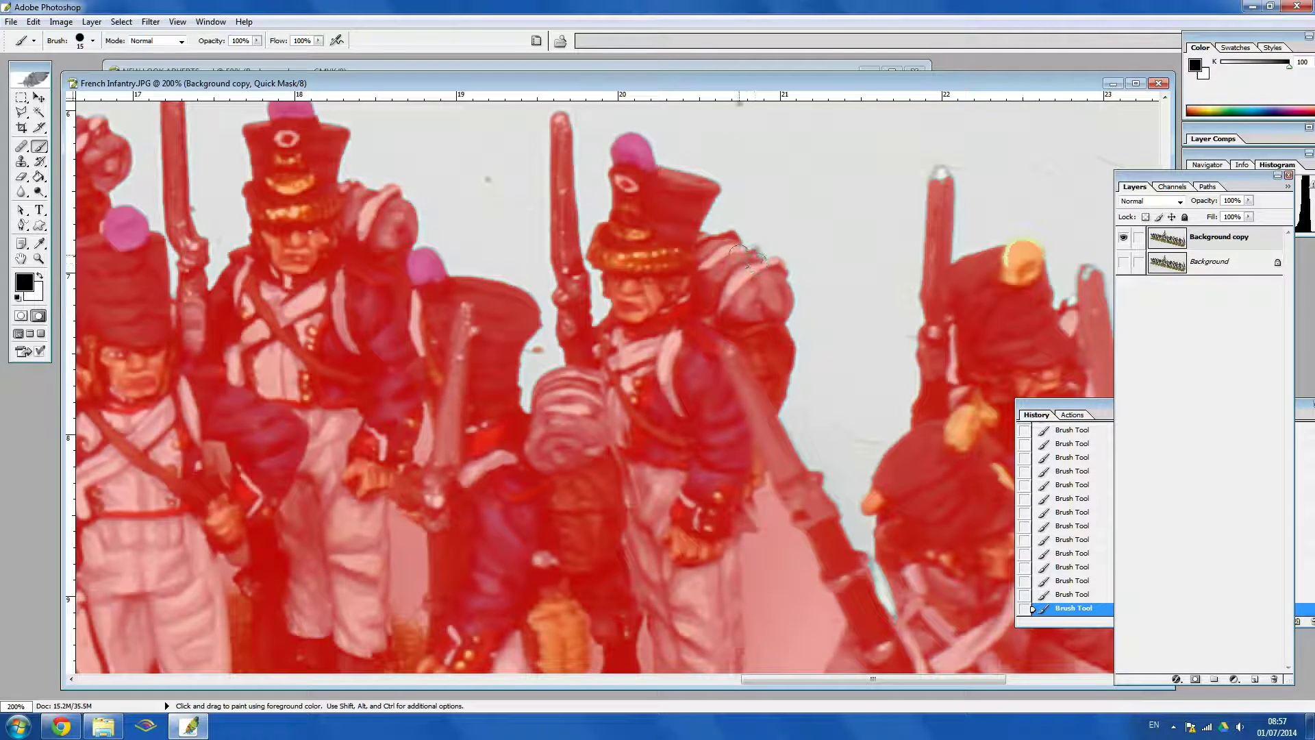
Mask the pale gap beside the slanted musket and the tip of the upright musket behind the yellow-pompom soldiers.
left_click_drag(767, 423, 460, 296)
left_click_drag(612, 323, 579, 284)
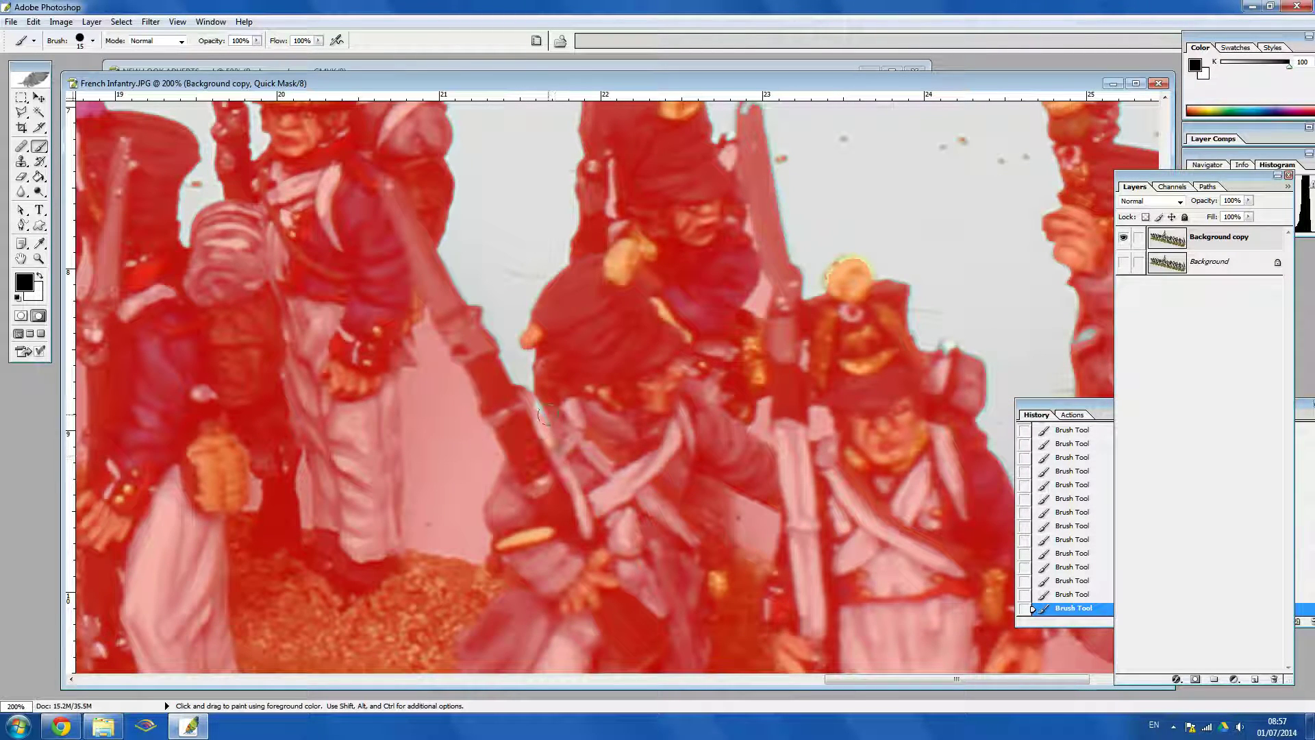
left_click_drag(608, 332, 557, 455)
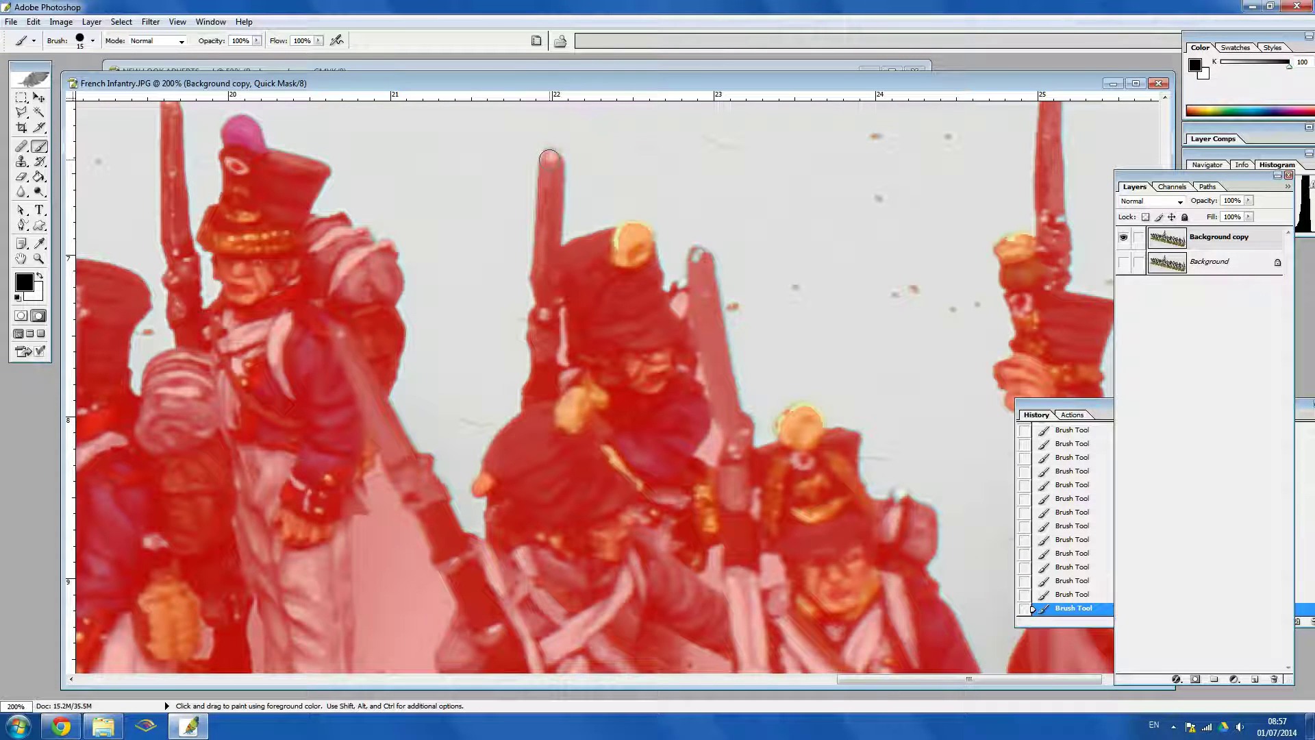
Mask the yellow pompoms of the two soldiers, the slanted musket's tip beside them and the pale highlights on the neighbouring packs.
left_click_drag(625, 315, 554, 307)
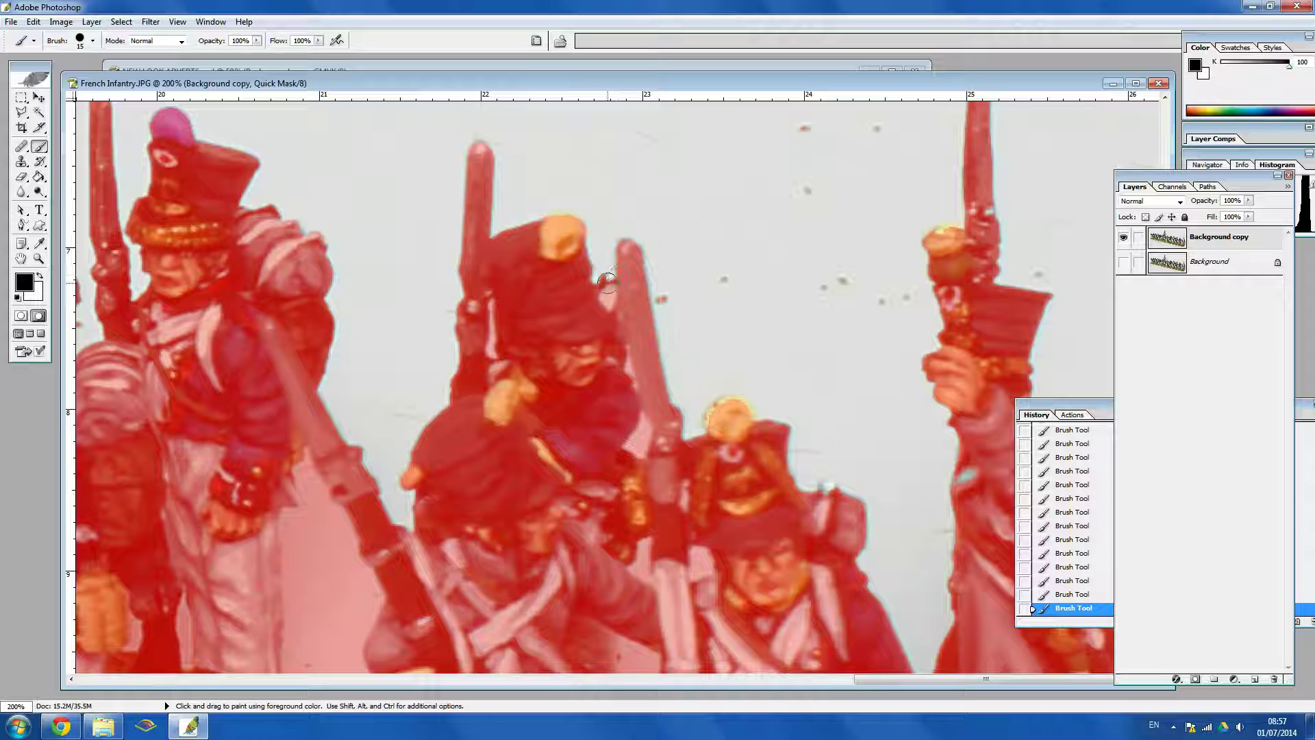
left_click_drag(687, 431, 619, 399)
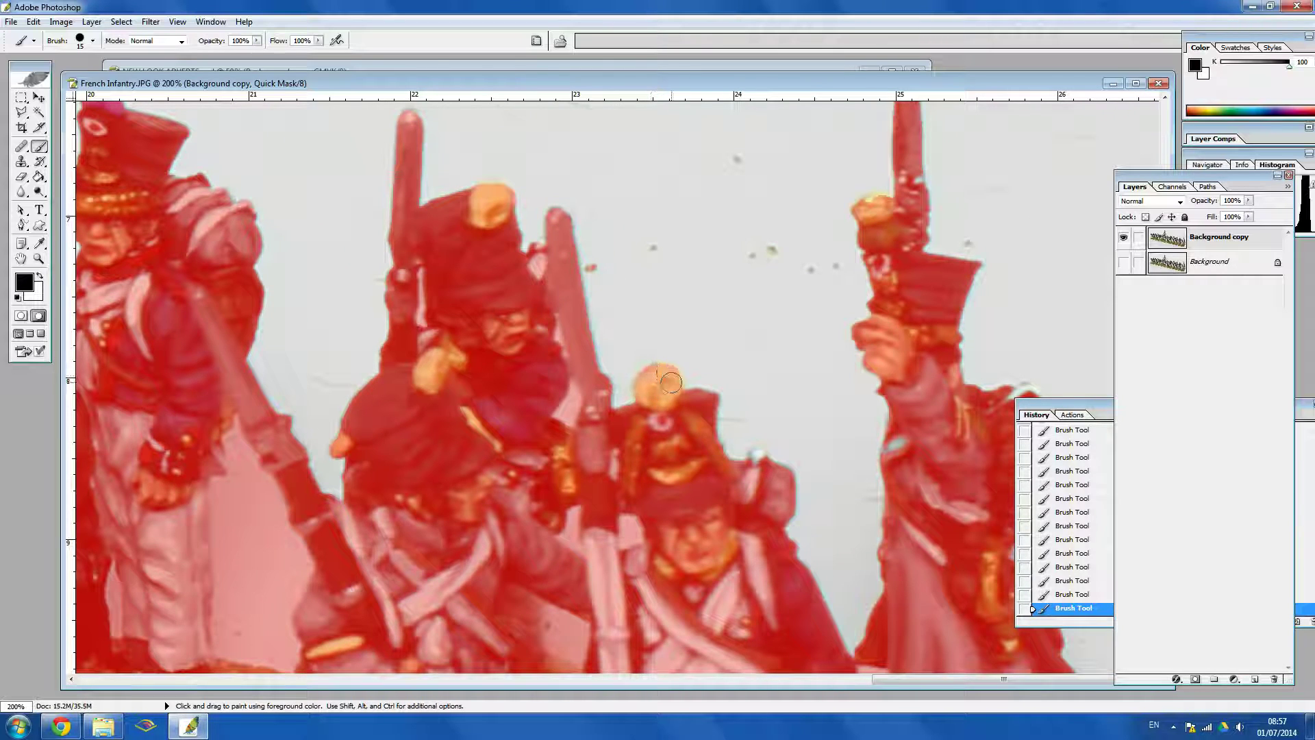
key("space")
left_click_drag(680, 451, 639, 335)
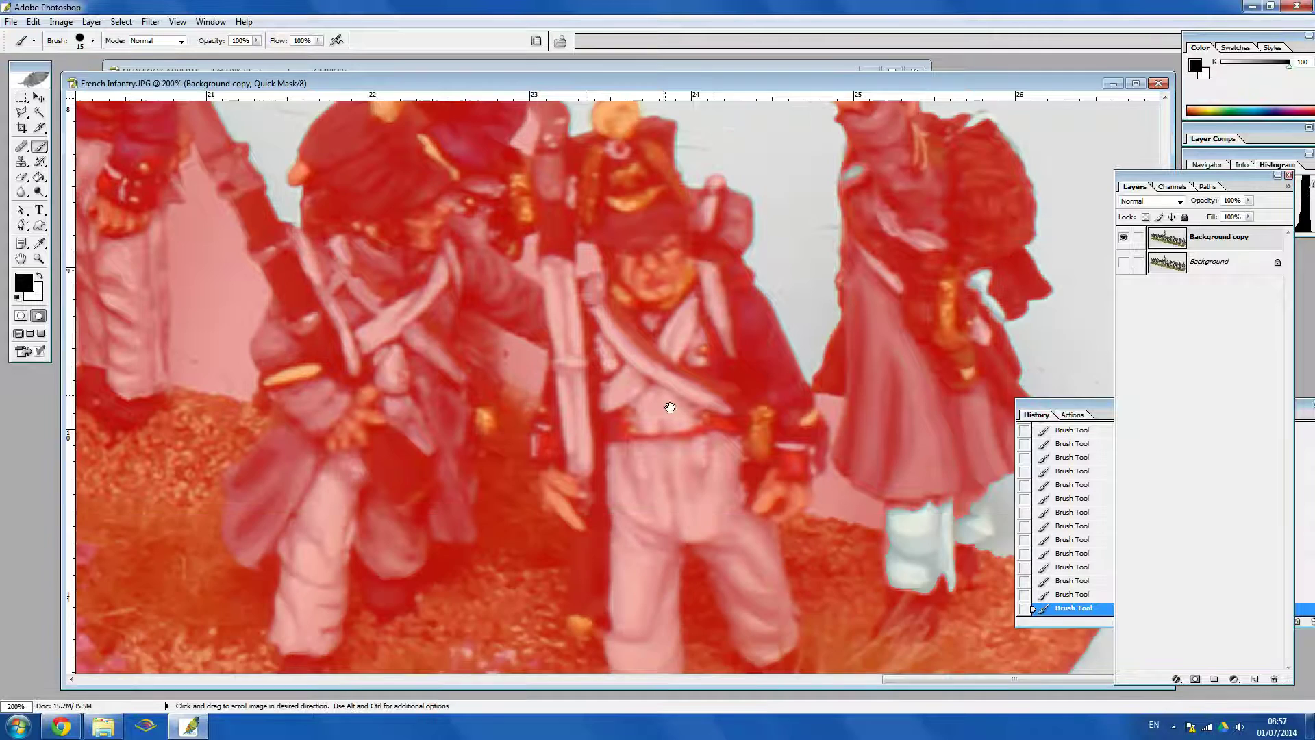
Mask both white trouser legs below the greatcoat of the far-right soldier.
left_click_drag(670, 407, 631, 315)
mouse_move(896, 417)
left_mouse_down()
mouse_move(891, 496)
mouse_move(907, 432)
mouse_move(914, 496)
mouse_move(930, 419)
mouse_move(923, 492)
mouse_move(942, 507)
mouse_move(942, 415)
mouse_move(952, 494)
left_mouse_up()
mouse_move(956, 449)
left_mouse_down()
mouse_move(953, 432)
mouse_move(969, 444)
mouse_move(981, 414)
mouse_move(974, 433)
left_mouse_up()
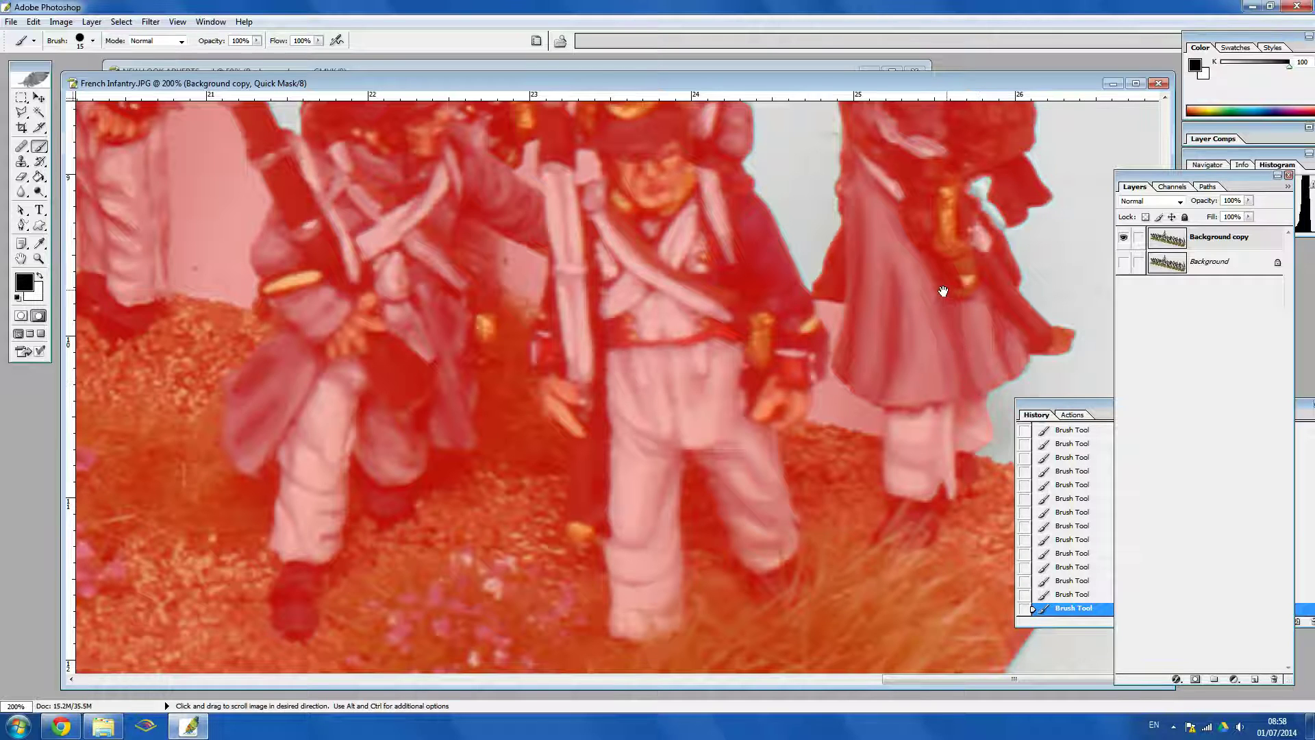
Mask the white patches beside the greatcoated soldier's hip and the top edge of his backpack.
scroll(946, 290, "up", 3)
mouse_move(975, 309)
left_mouse_down()
mouse_move(993, 336)
mouse_move(986, 301)
mouse_move(993, 340)
left_mouse_up()
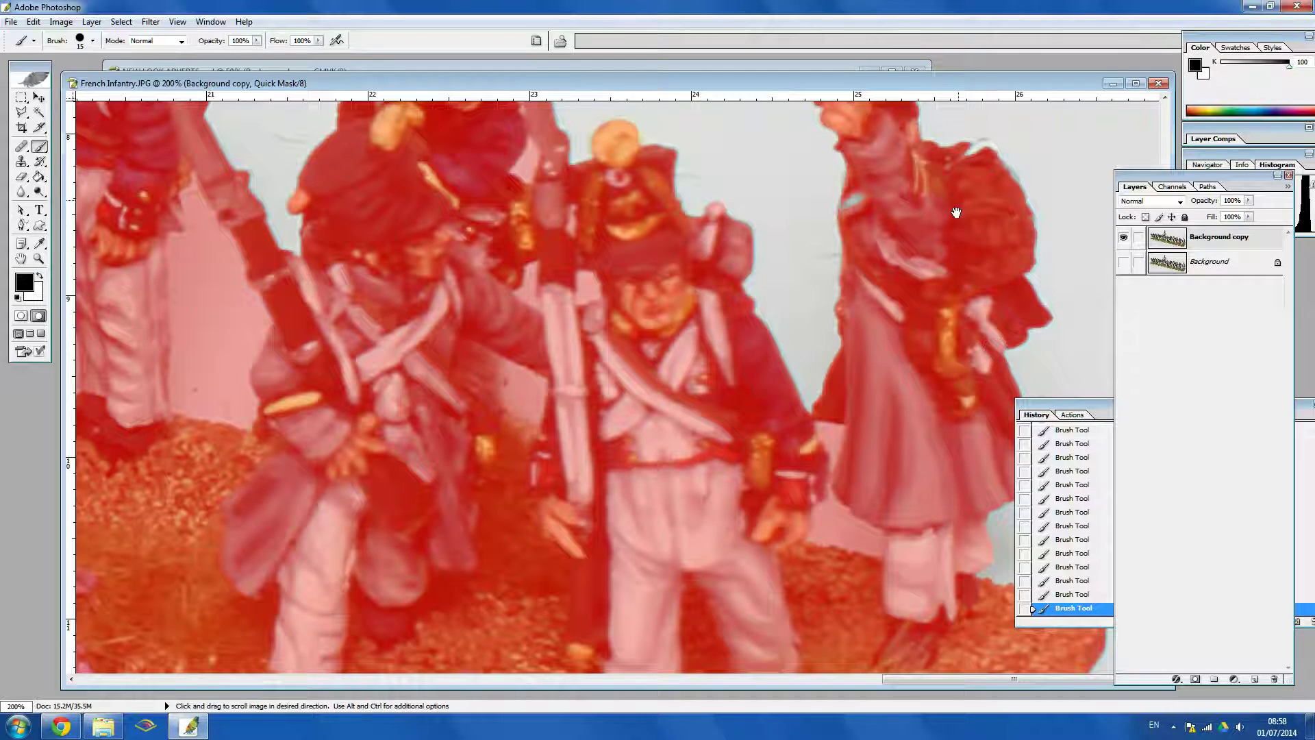
scroll(859, 306, "up", 2)
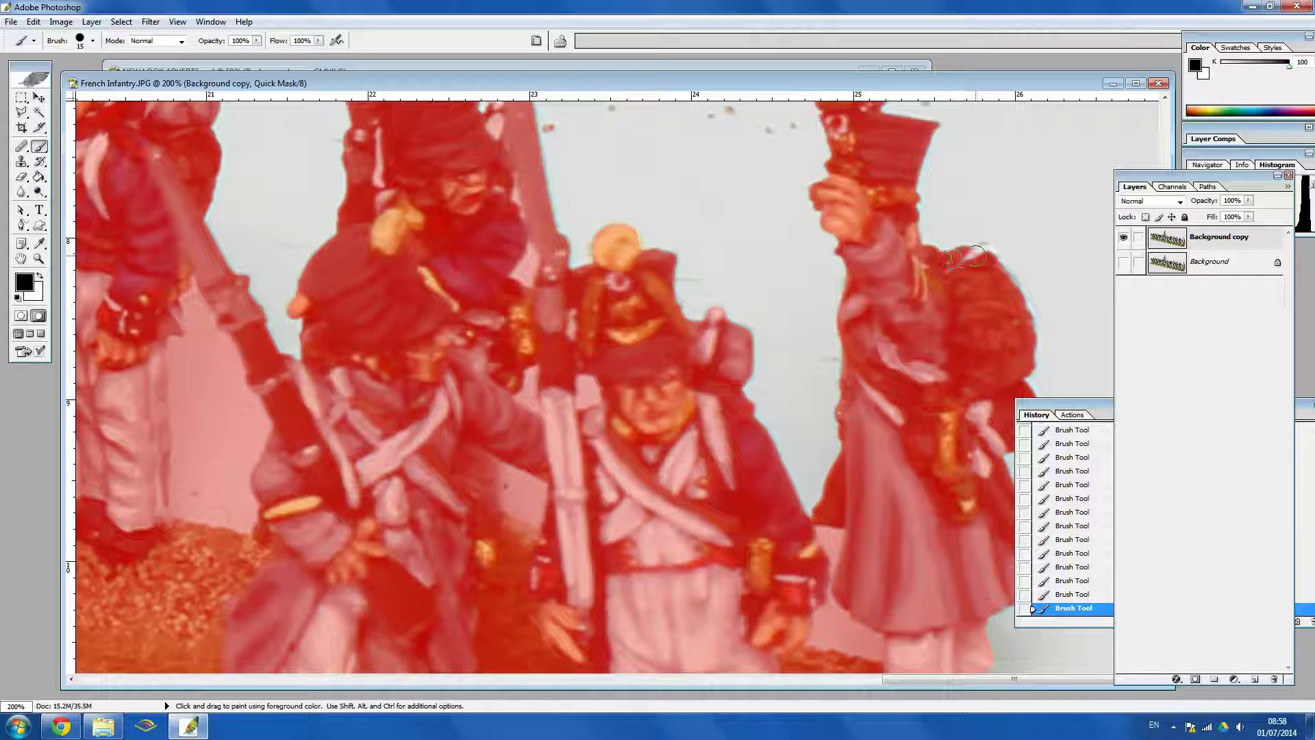
left_click_drag(976, 256, 982, 255)
Mask the tip and pale shaft highlights of the far-right soldier's upright musket.
scroll(957, 251, "up", 3)
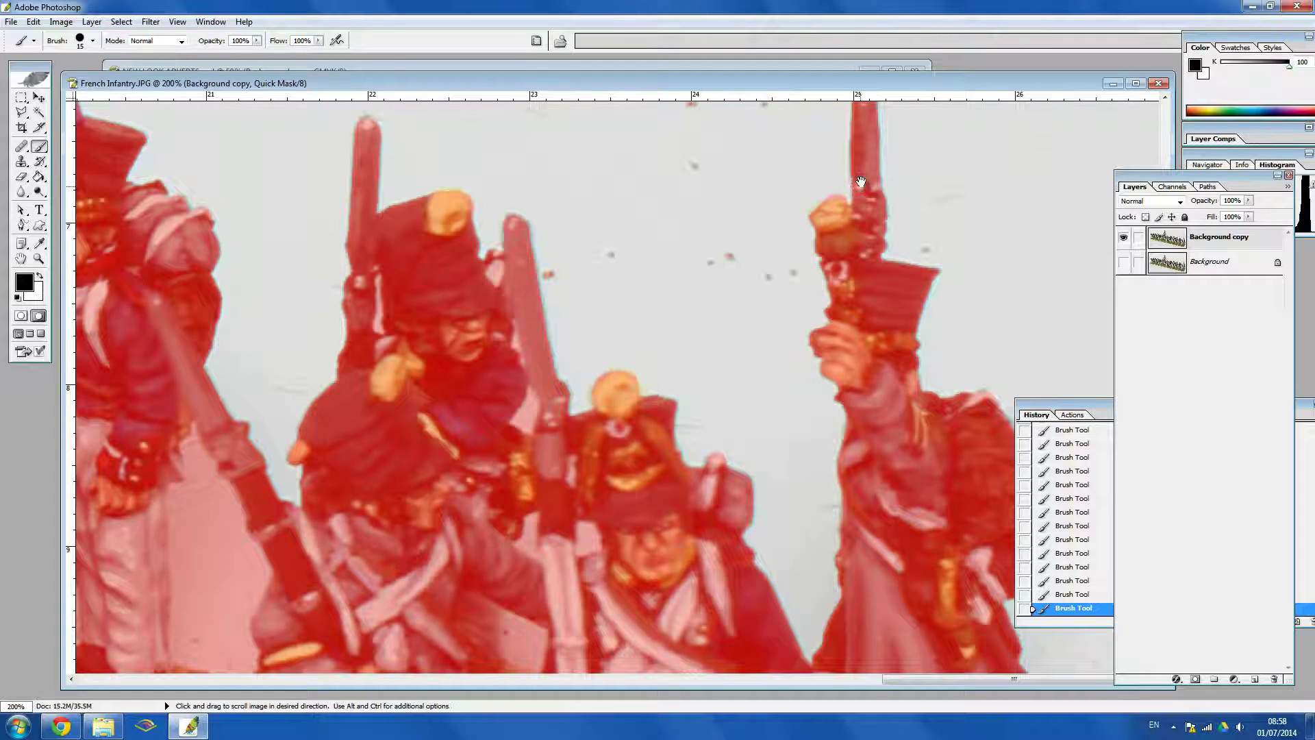
left_click_drag(862, 169, 856, 216)
left_click_drag(664, 235, 676, 327)
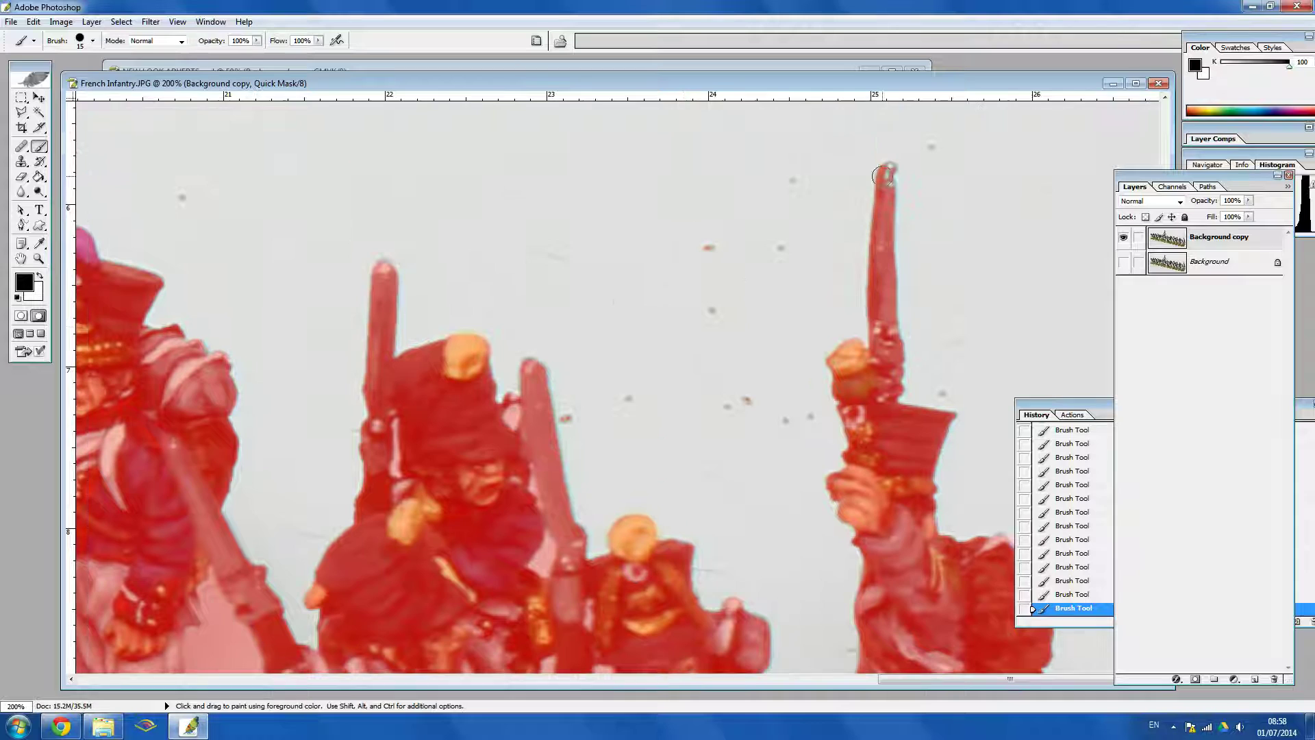
key("shift")
left_click(890, 266, "shift")
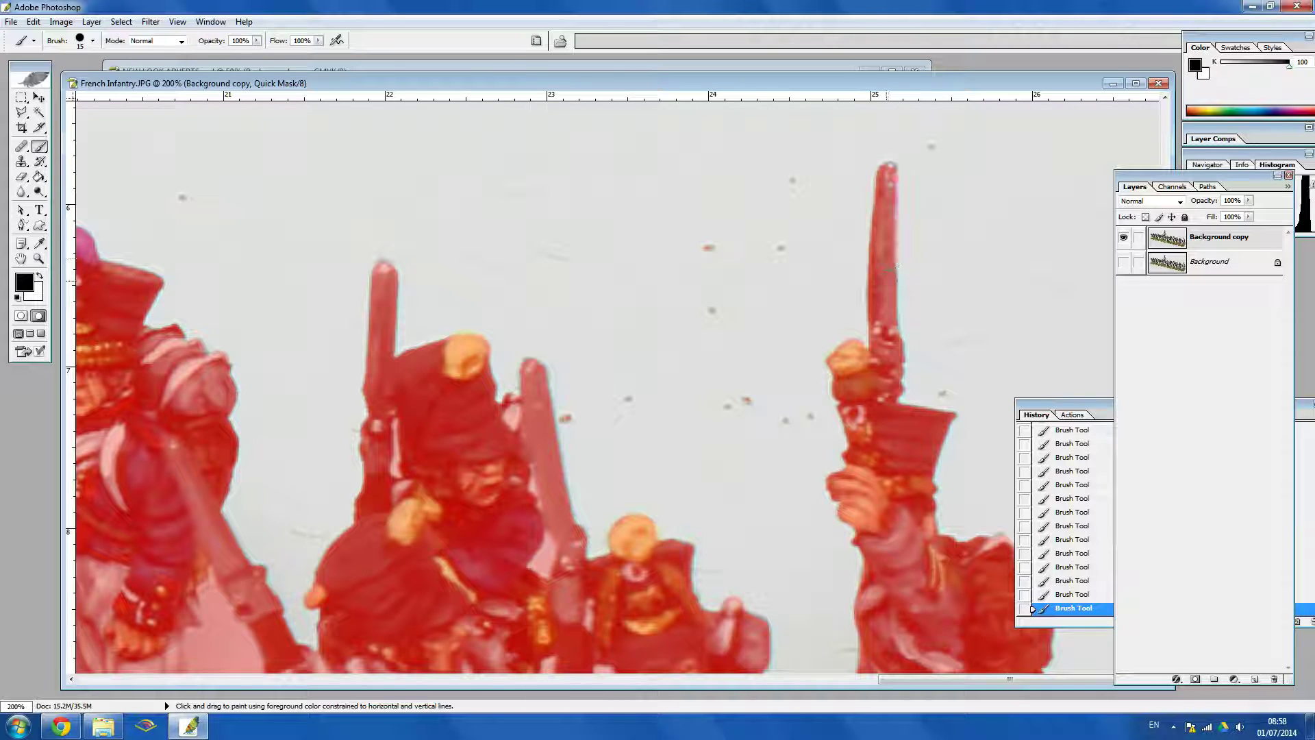
Examine the masked figures and base from the far-right soldier back to the left end for remaining errors.
left_click_drag(887, 417, 902, 268)
left_click_drag(781, 434, 692, 323)
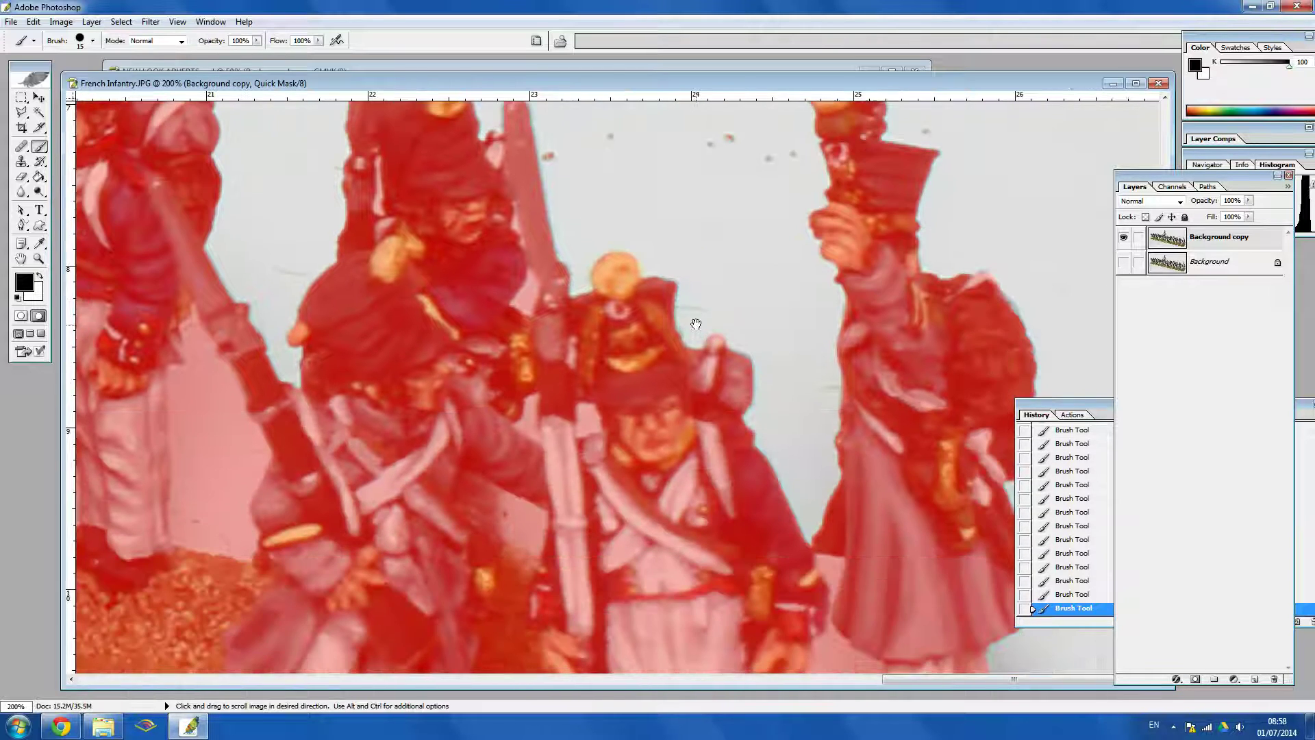
left_click_drag(726, 493, 810, 458)
left_click_drag(715, 378, 710, 215)
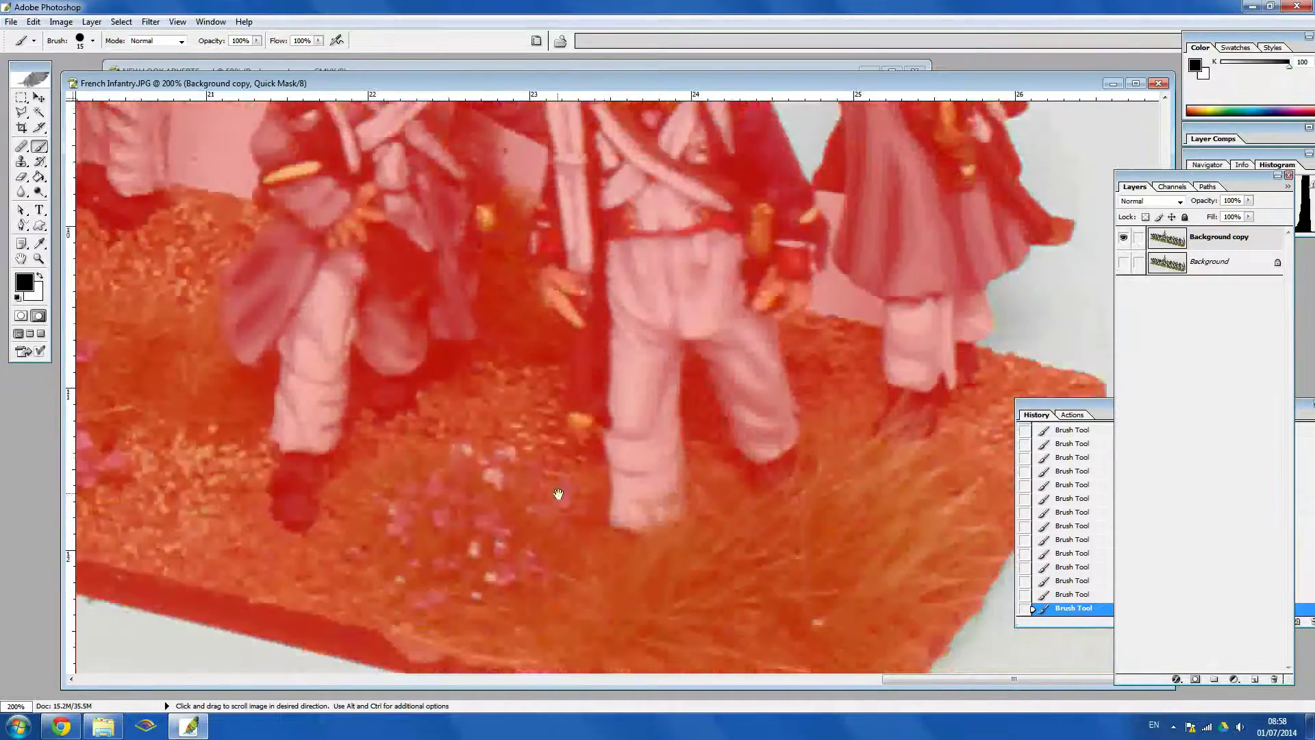
left_click_drag(387, 441, 725, 477)
left_click_drag(391, 297, 672, 460)
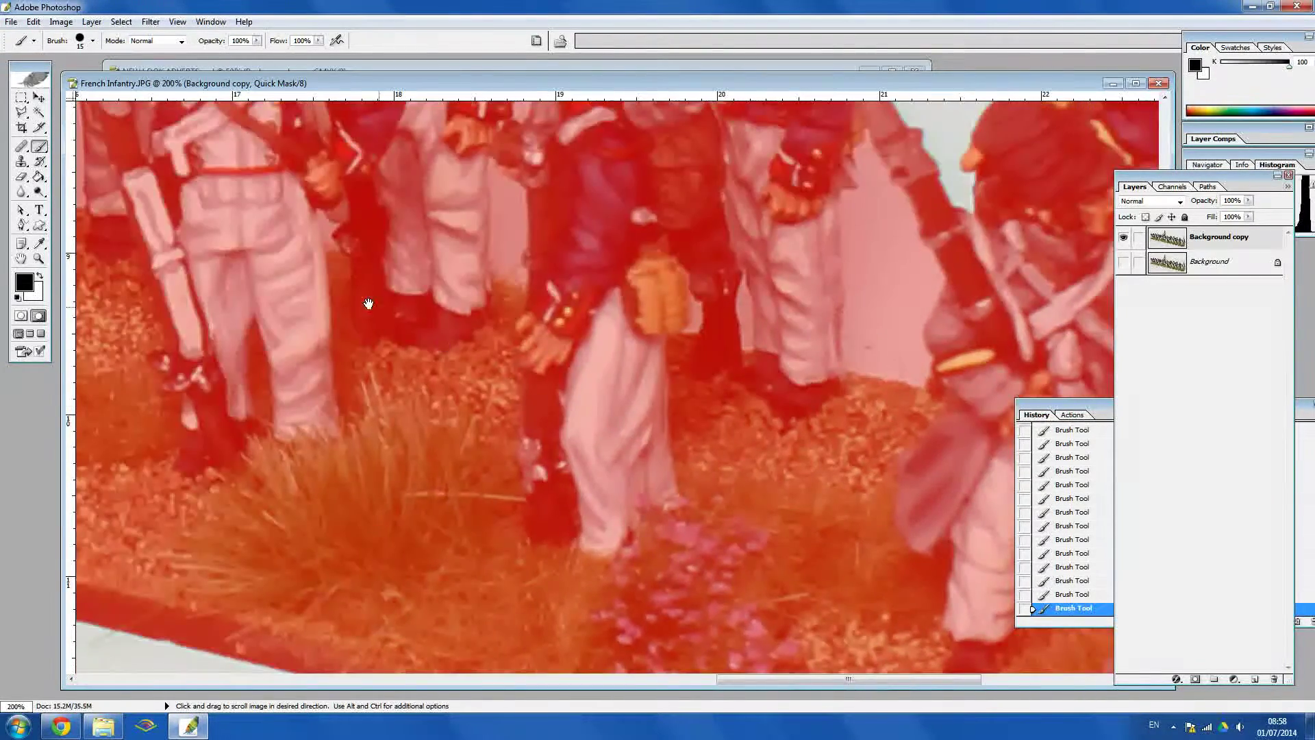
left_click_drag(230, 282, 578, 278)
left_click_drag(232, 174, 497, 292)
left_click_drag(425, 269, 579, 418)
left_click_drag(157, 247, 629, 321)
left_click_drag(206, 209, 657, 315)
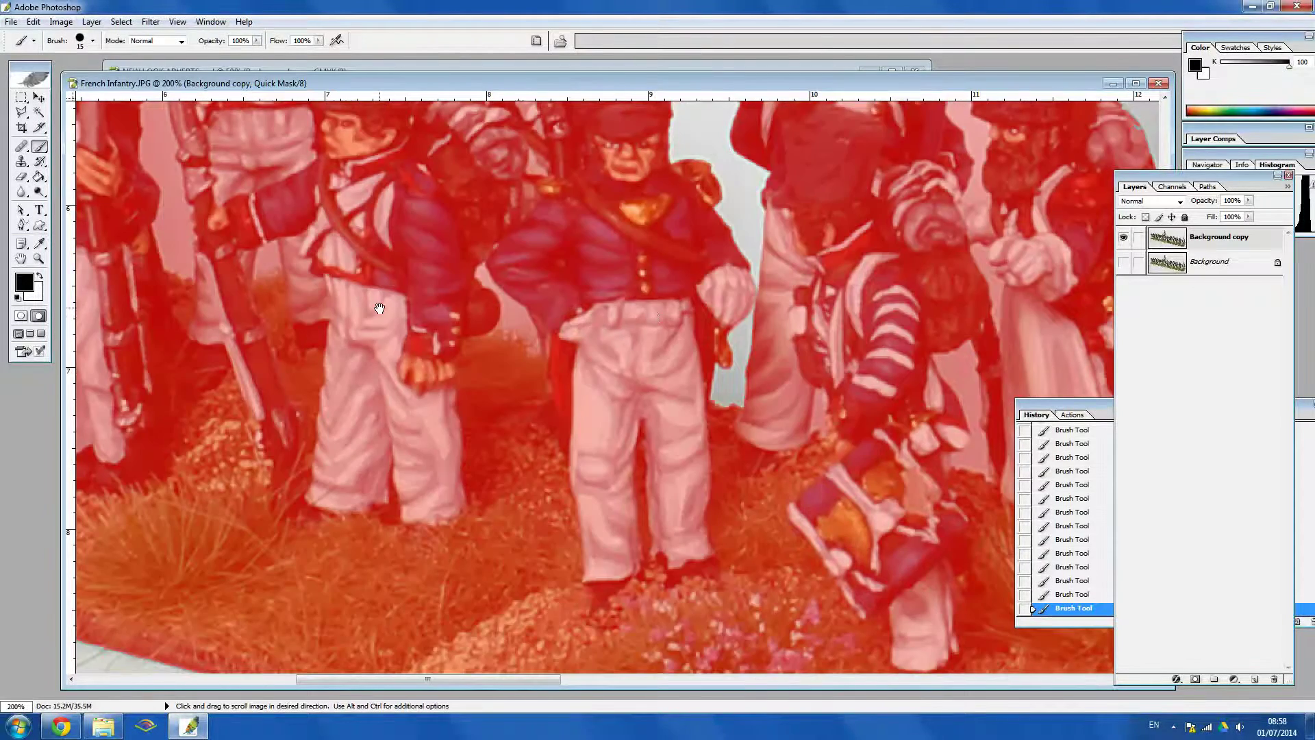
left_click_drag(378, 307, 616, 322)
left_click_drag(327, 293, 582, 298)
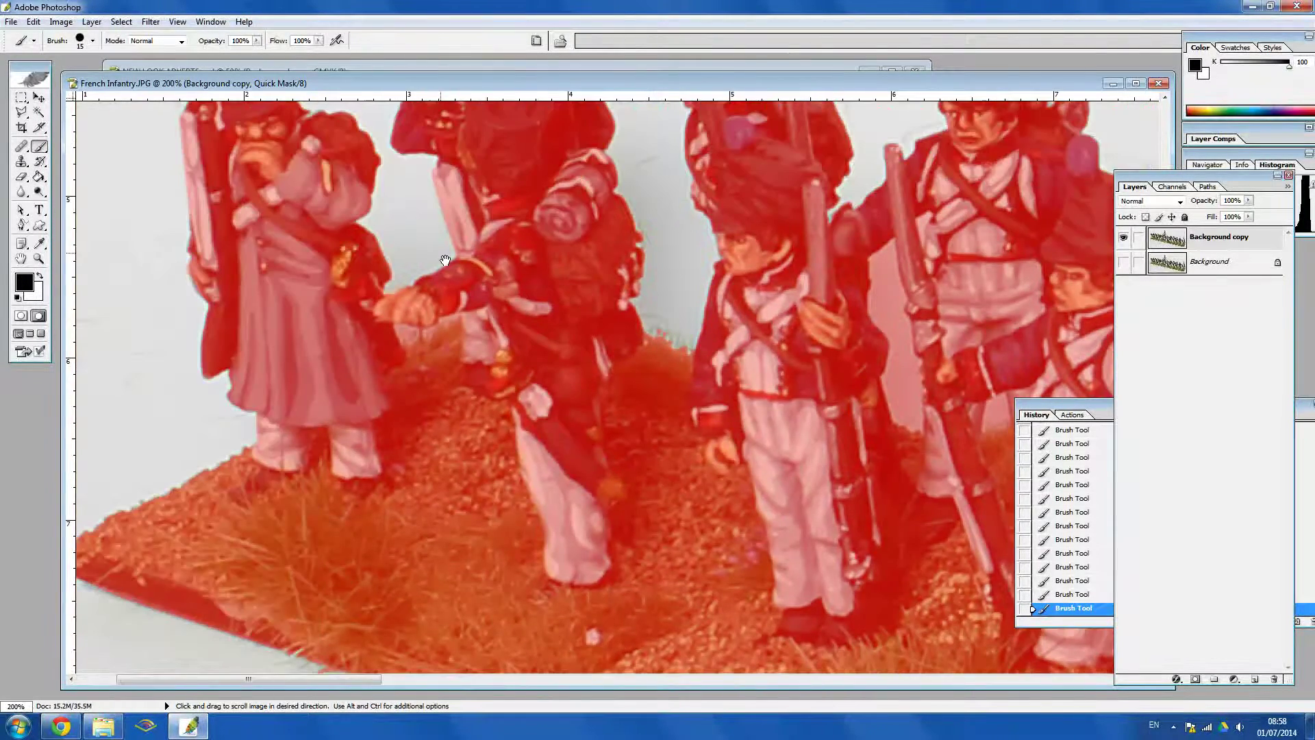
left_click_drag(446, 261, 606, 310)
left_click_drag(563, 260, 567, 426)
left_click_drag(603, 315, 504, 312)
left_click_drag(631, 400, 495, 300)
mouse_move(596, 359)
left_mouse_down()
mouse_move(523, 345)
mouse_move(472, 396)
left_mouse_up()
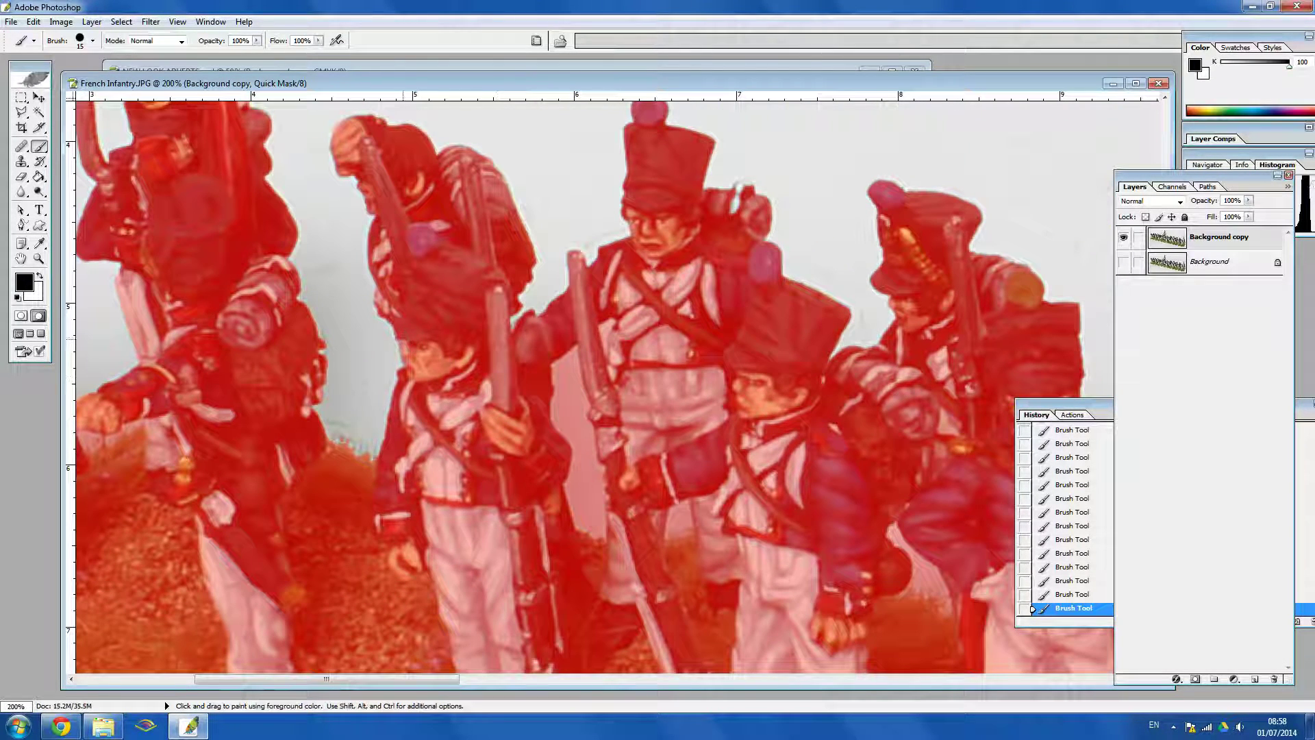
Mask the white strap highlights on the backpack of the purple-pompom soldier standing behind the front rank.
left_click_drag(471, 283, 366, 263)
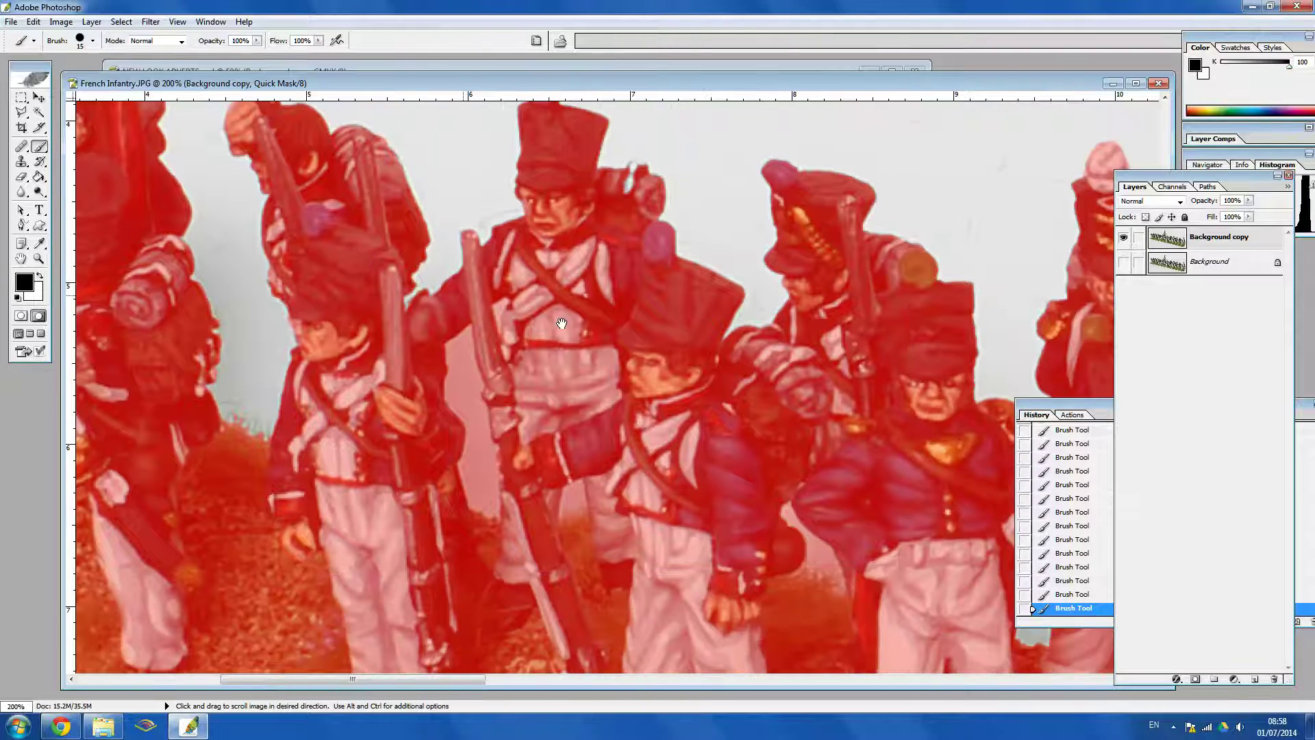
mouse_move(594, 350)
left_mouse_down()
mouse_move(476, 417)
mouse_move(476, 431)
left_mouse_up()
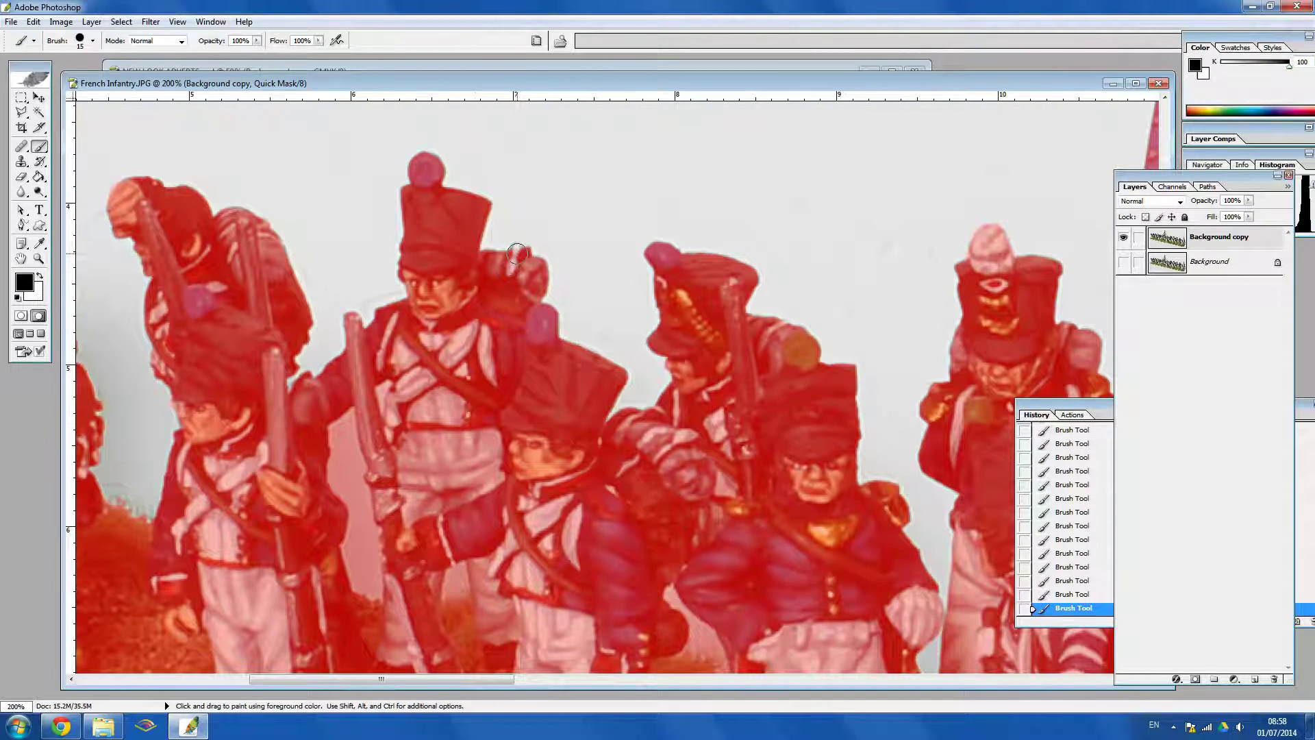
left_click_drag(753, 346, 710, 226)
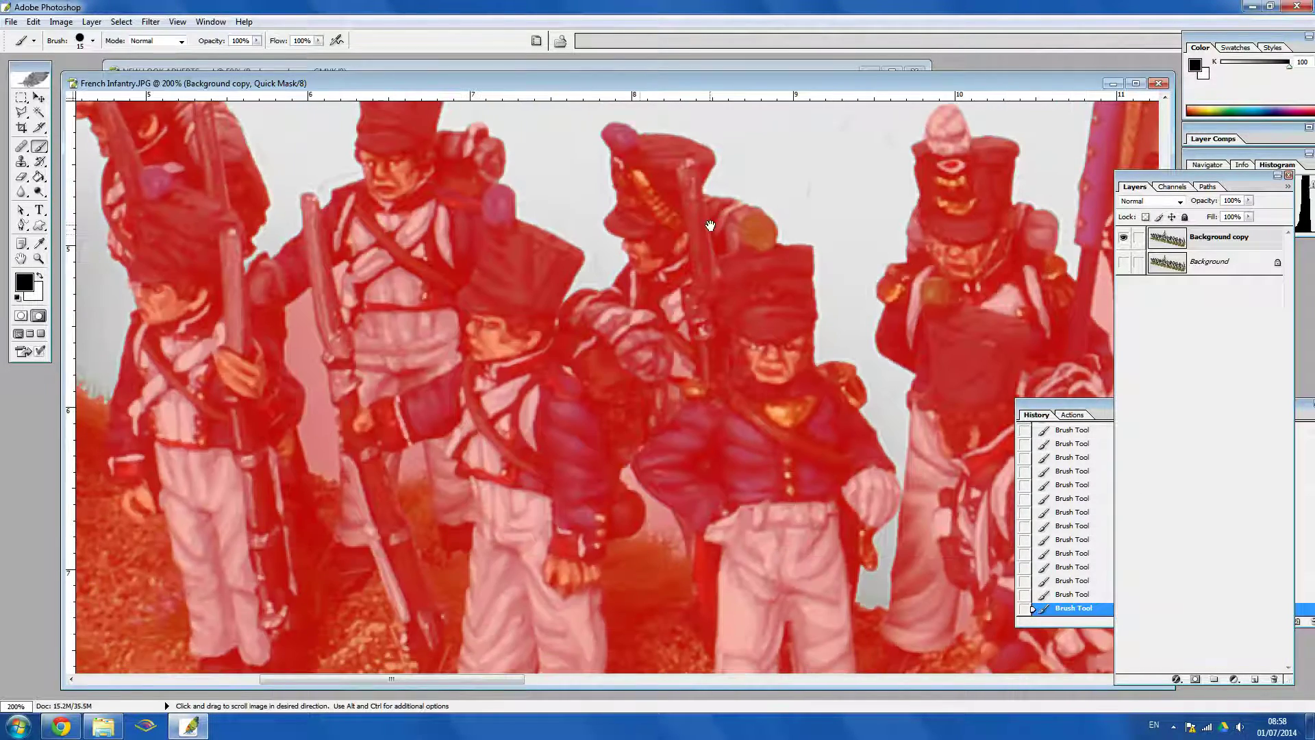
left_click_drag(317, 374, 495, 344)
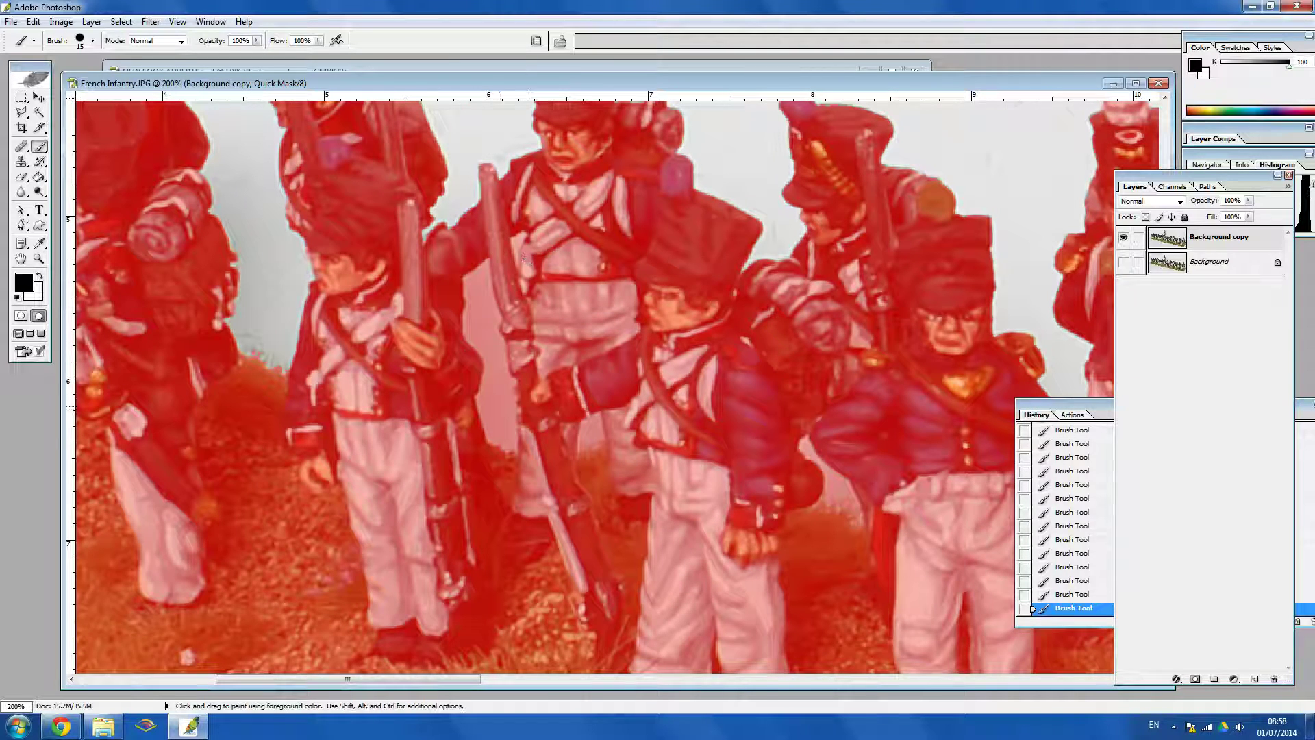
With the 10 px Eraser, clear the mask along the upper edge of the backdrop gap beside the musket-holding soldier's sleeve.
left_click(23, 177)
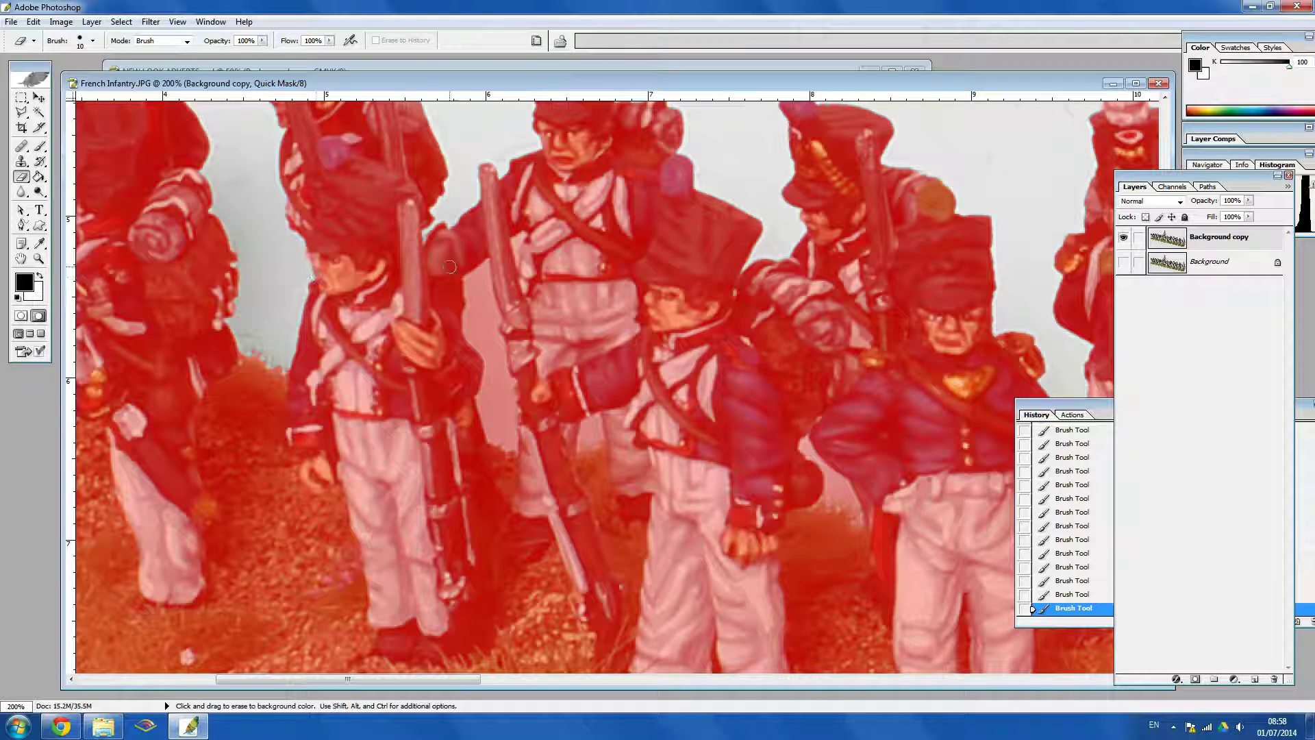
left_click(471, 280)
left_click(474, 300, "shift")
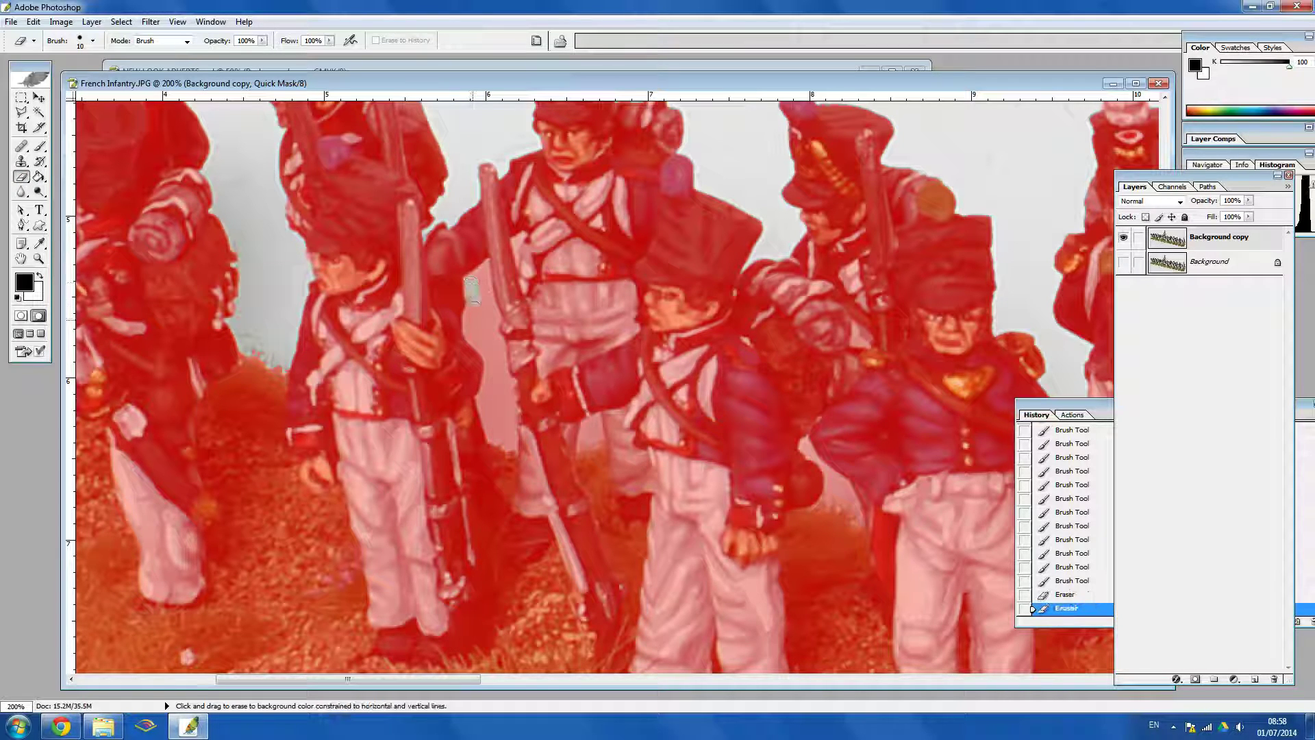
left_click(472, 328, "shift")
left_click(480, 342, "shift")
left_click(484, 350, "shift")
left_click(487, 358, "shift")
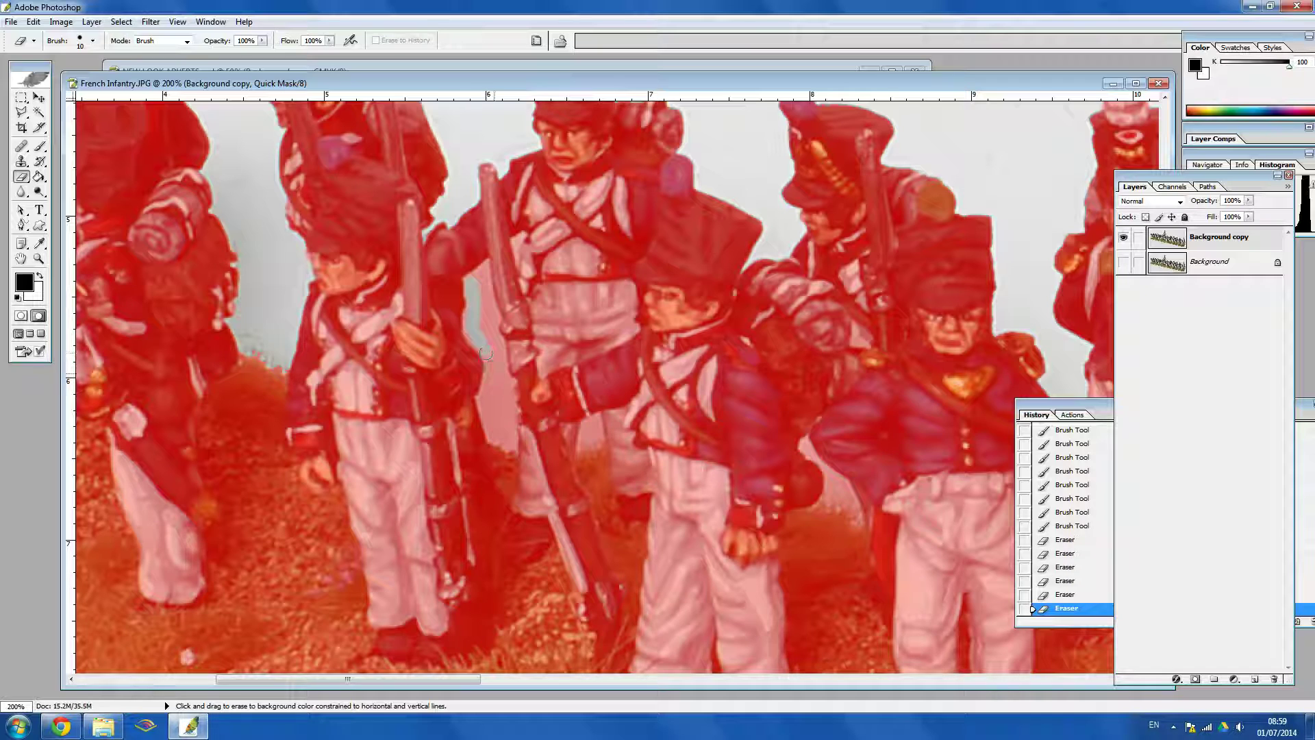
Erase the mask down the rest of that soldier's side of the gap and along its lower edge at the ground.
left_click(493, 373, "shift")
left_click(490, 388, "shift")
left_click(489, 403, "shift")
left_click(485, 420, "shift")
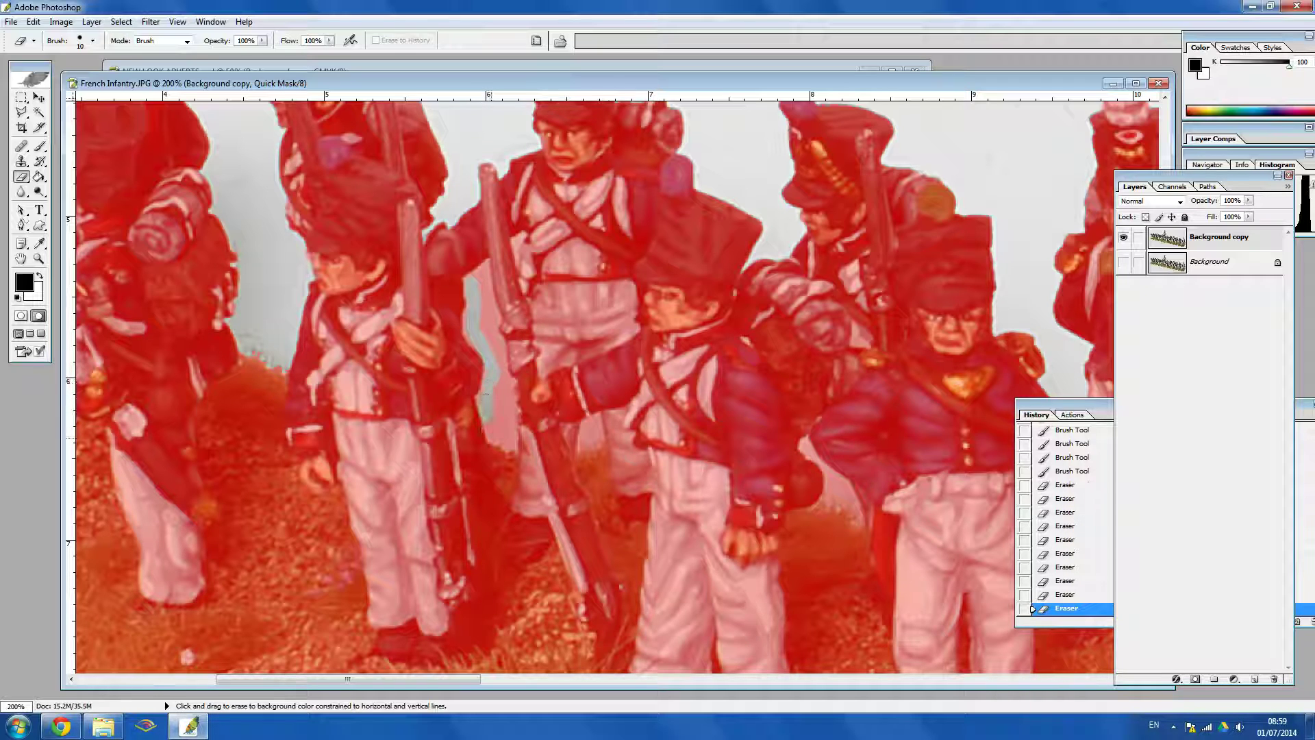
left_click(491, 437, "shift")
left_click(513, 444, "shift")
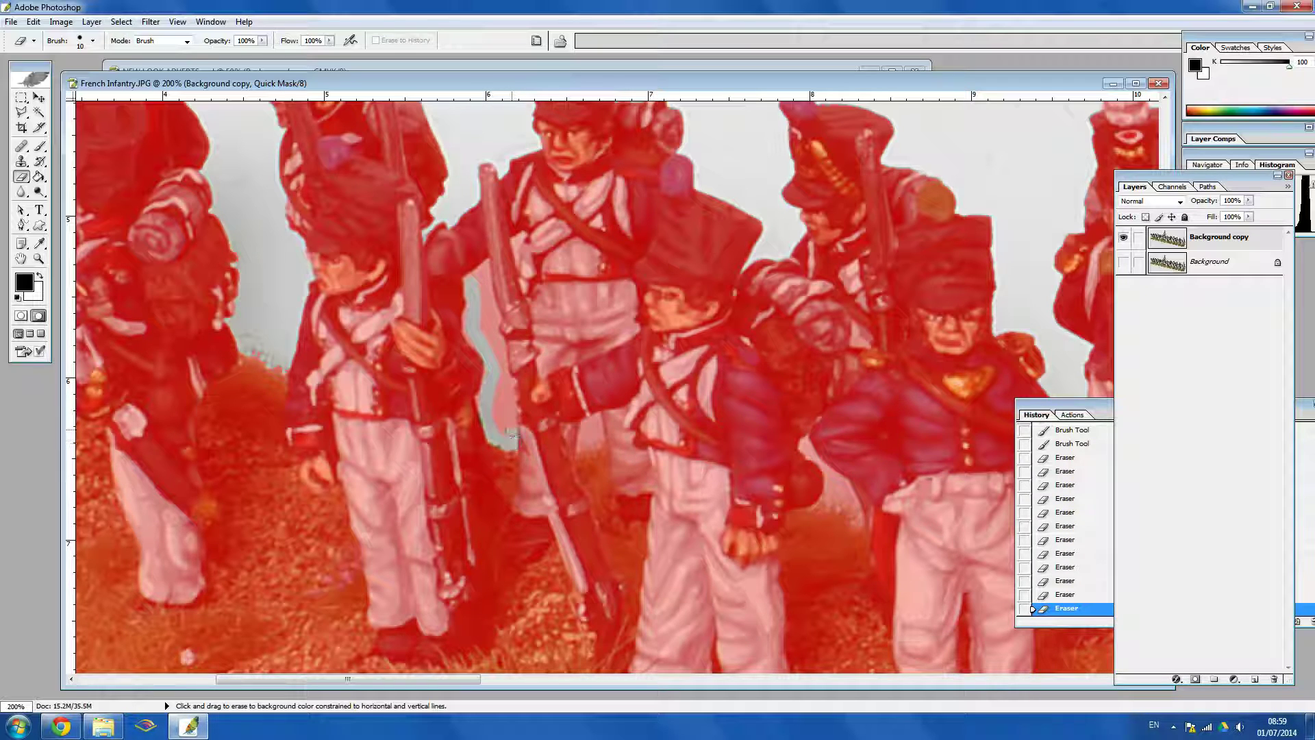
Erase the mask along the slanted musket's side of the gap and from its middle, plus the small gap beyond the musket.
left_click(509, 405, "shift")
left_click(501, 376, "shift")
left_click(498, 351, "shift")
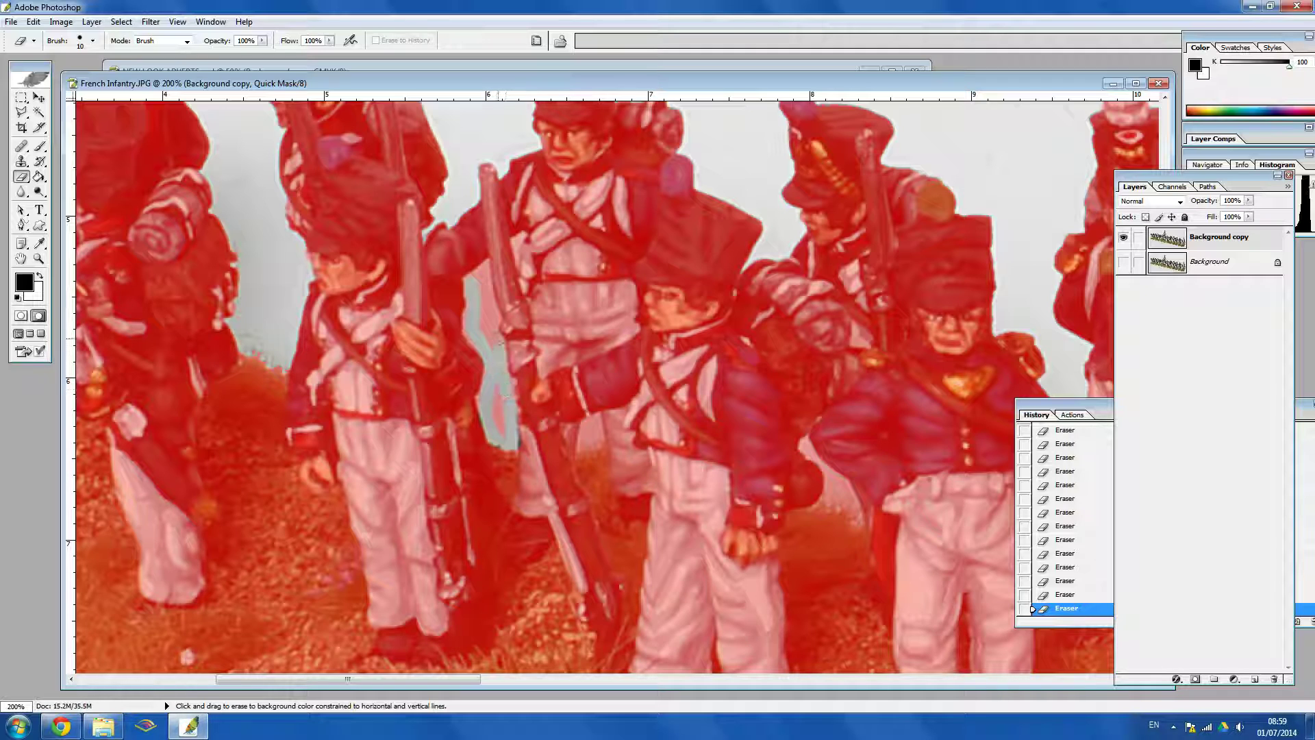
left_click(489, 335, "shift")
left_click_drag(486, 331, 492, 318)
left_click(480, 275, "shift")
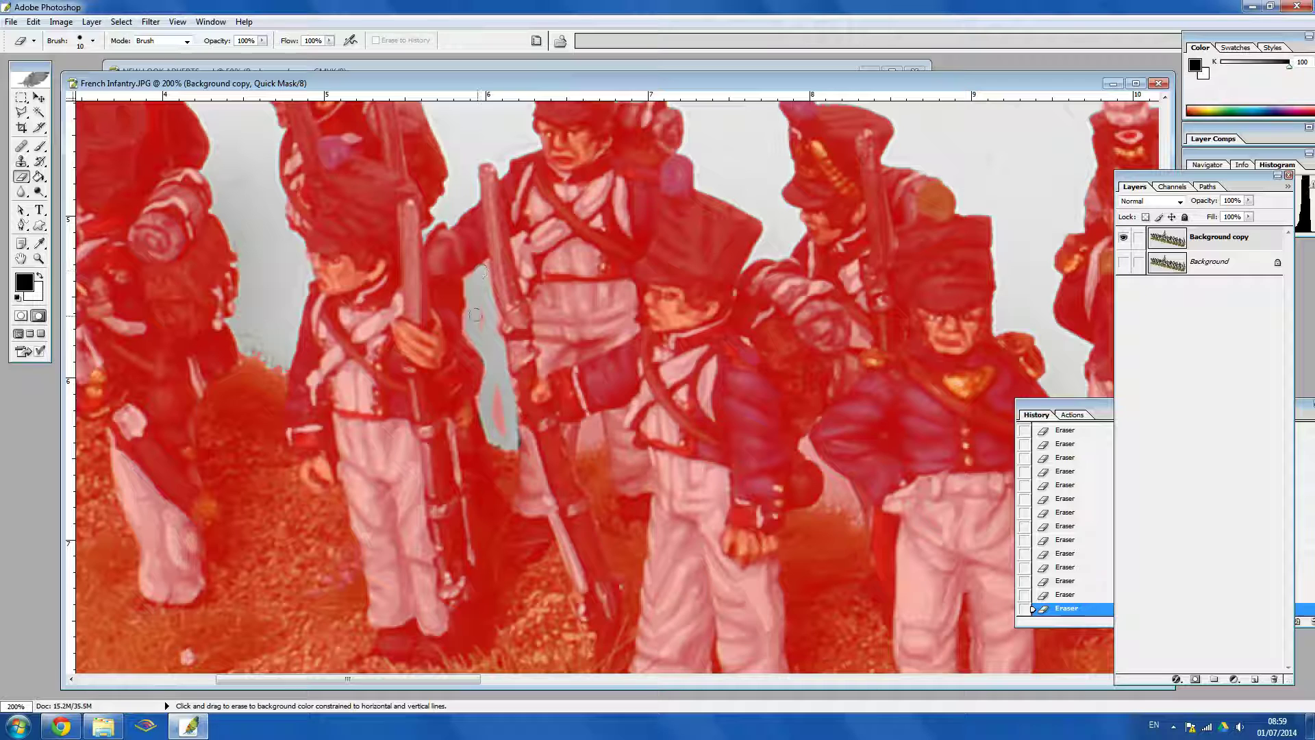
left_click_drag(495, 400, 502, 431)
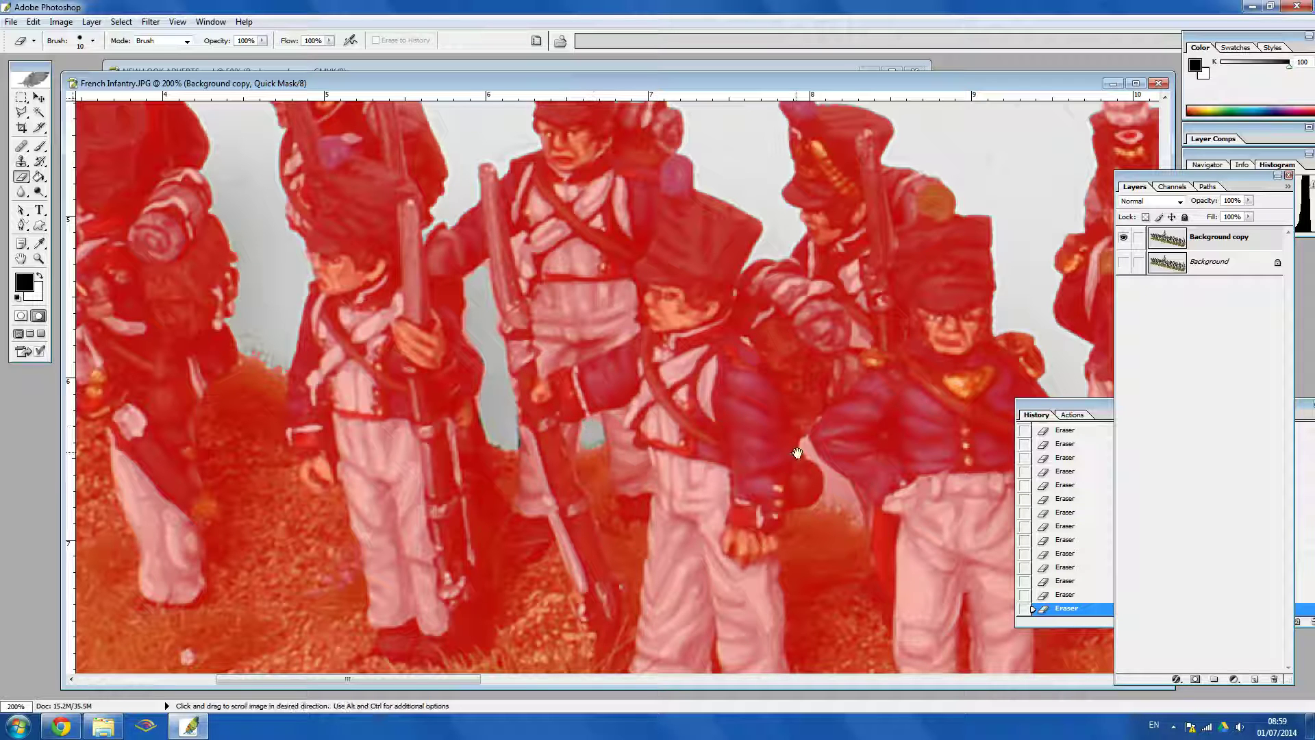
Erase the mask from the backdrop gap beside the officer's bent elbow, reducing the eraser to 6 px for its narrow parts.
mouse_move(800, 451)
left_mouse_down()
mouse_move(478, 428)
mouse_move(506, 392)
mouse_move(491, 416)
left_mouse_up()
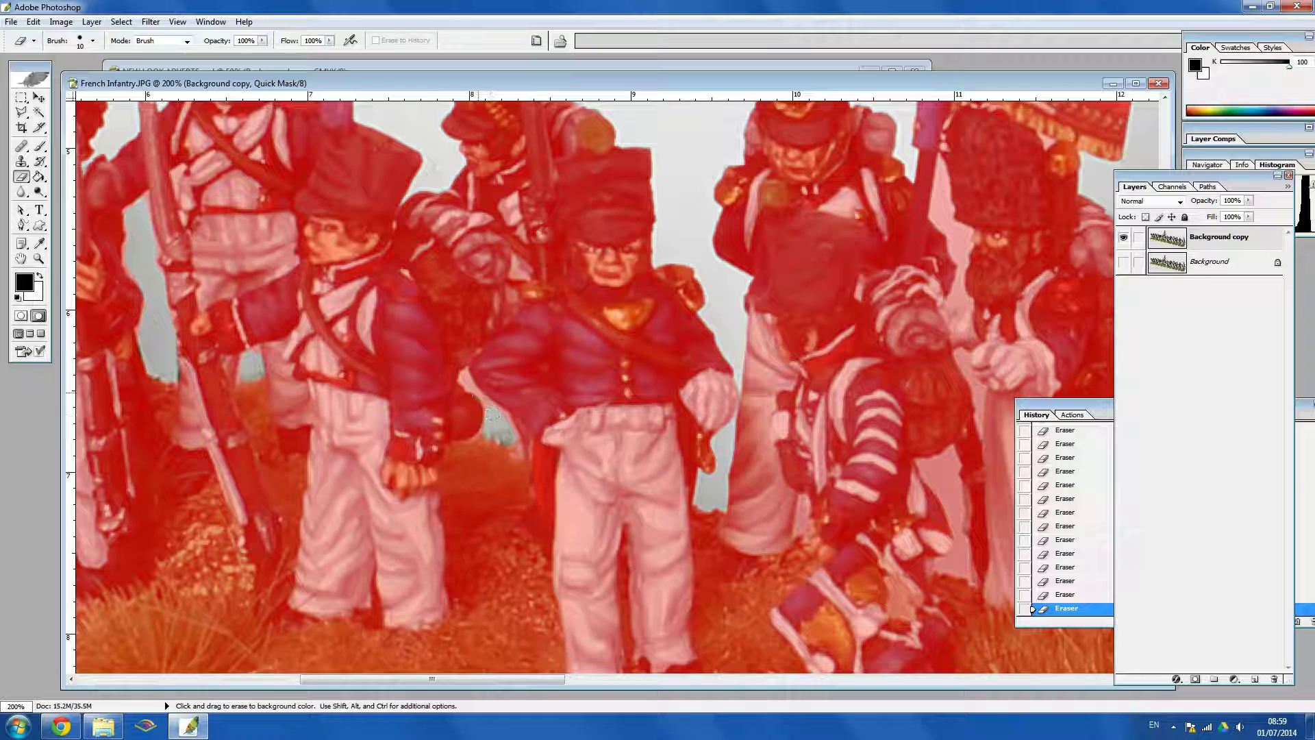
left_click_drag(463, 376, 467, 381)
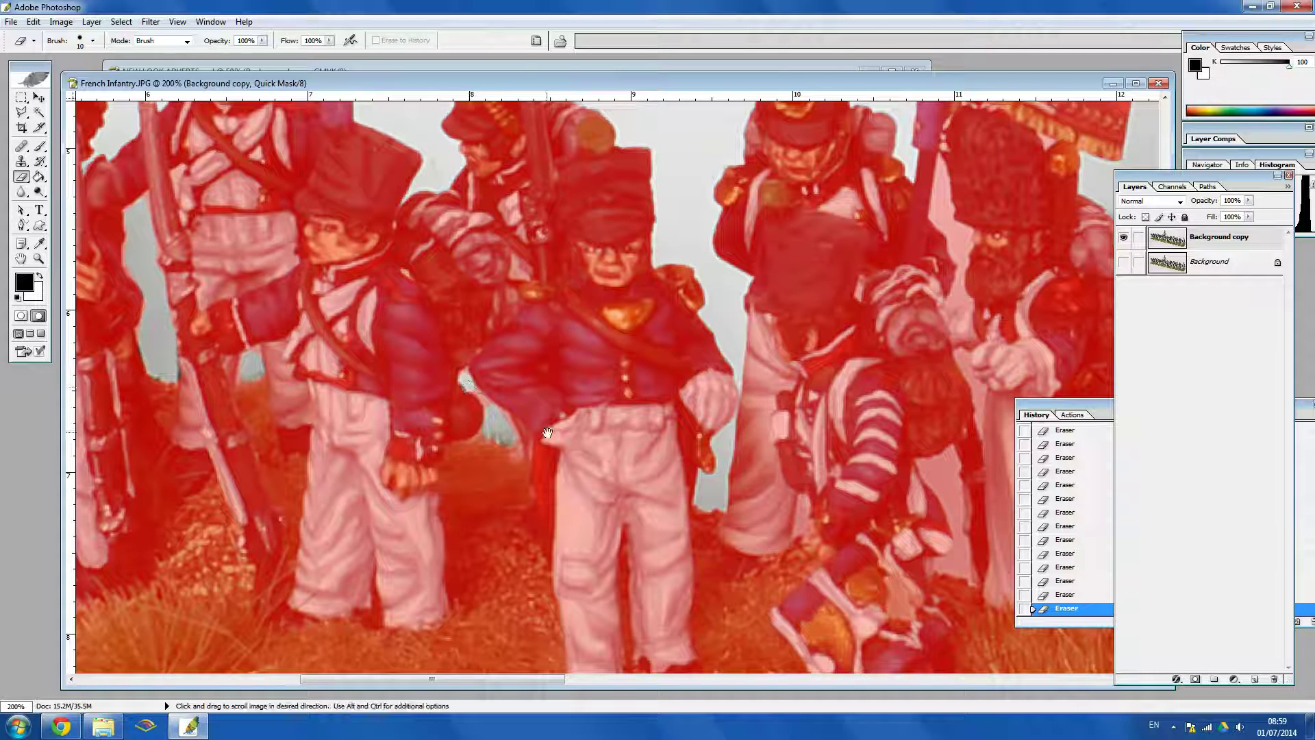
left_click_drag(545, 433, 492, 407)
left_click(93, 41)
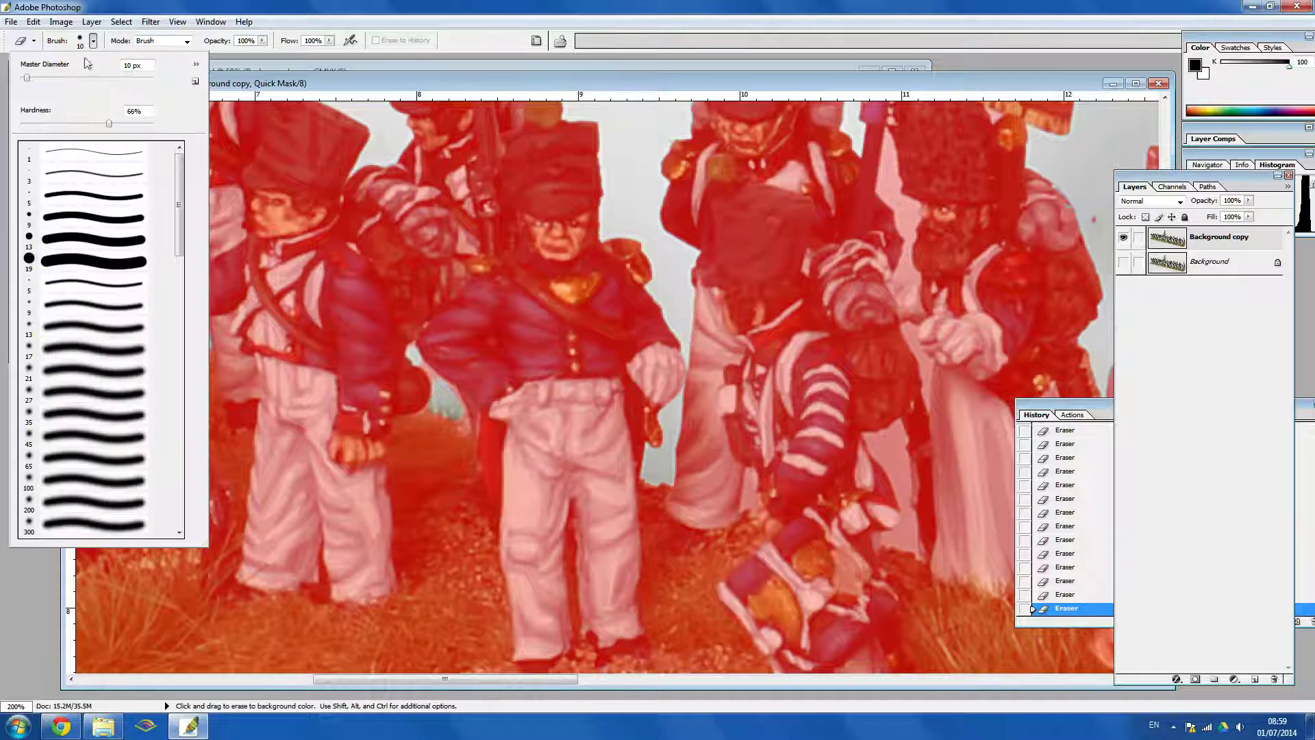
left_click_drag(30, 79, 24, 78)
left_click(414, 359)
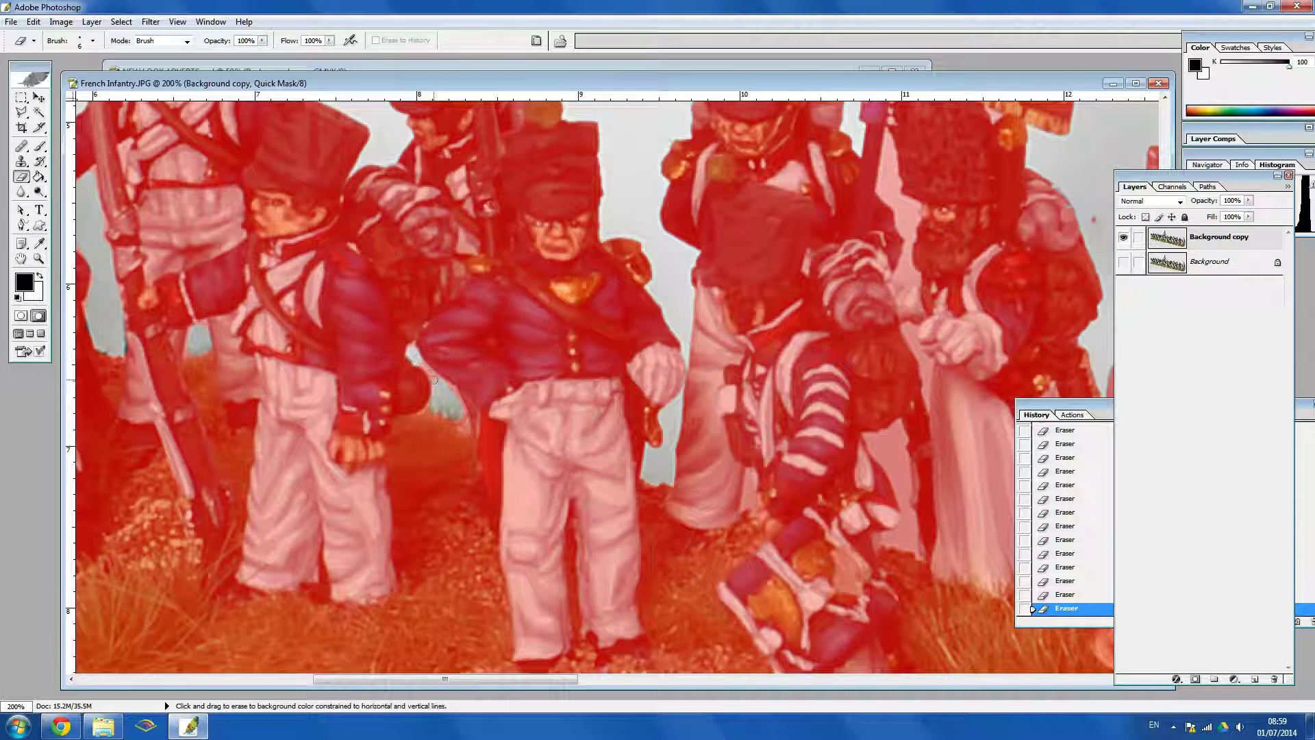
Set the eraser diameter to 10 px and undo the stray erasure on the pale trousers behind the drummer.
left_click(92, 40)
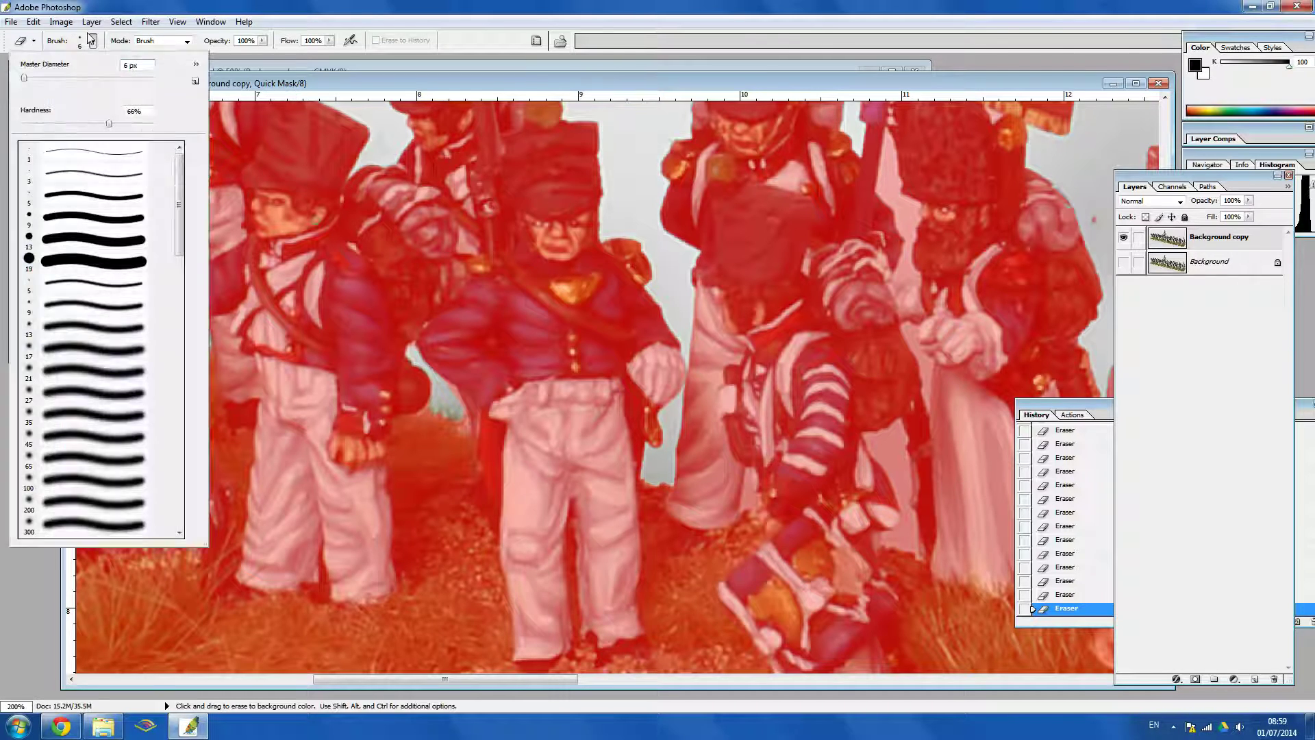
left_click_drag(42, 82, 27, 81)
key("space")
left_click(711, 421)
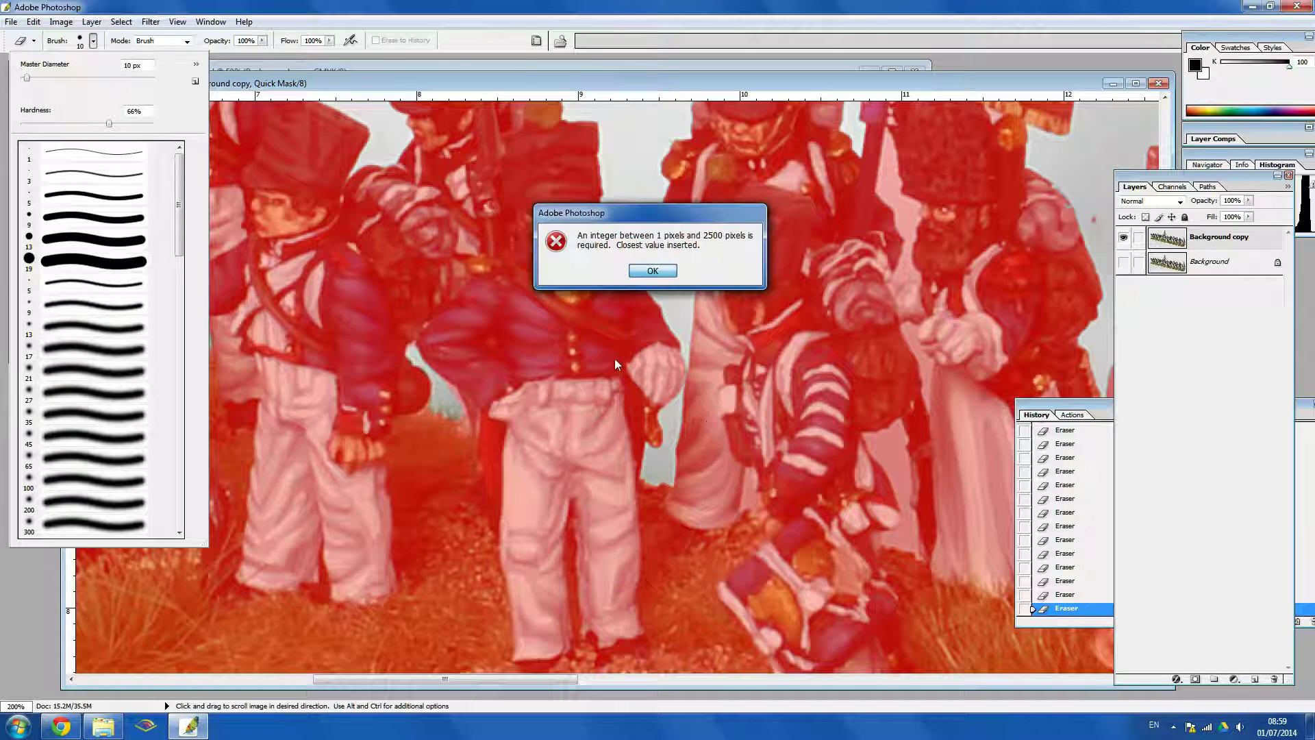
left_click(652, 270)
key("space")
left_click_drag(728, 420, 663, 329)
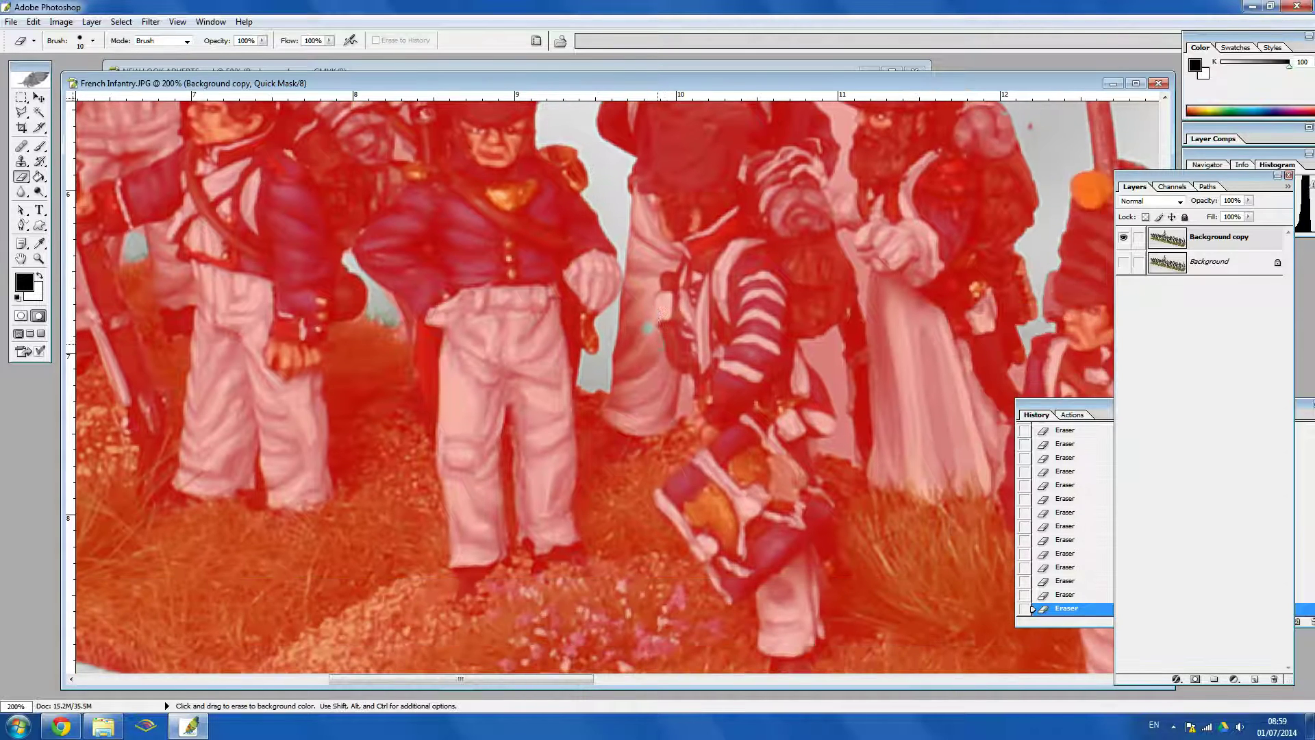
key("ctrl+z")
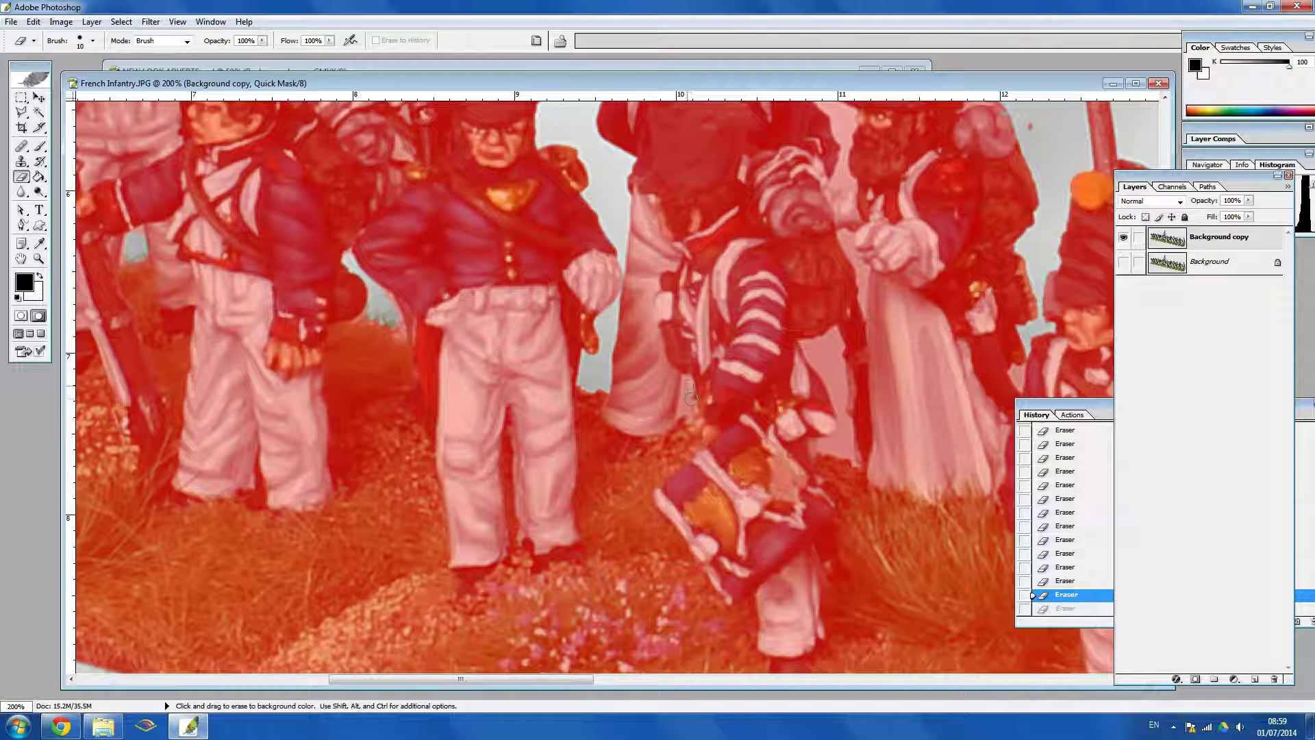
Erase the mask from the sliver in front of the drummer and the upper part of the gap between him and the aproned soldier.
left_click(690, 397)
key("space")
left_click_drag(874, 419, 642, 428)
left_click(575, 354)
left_click(601, 348, "shift")
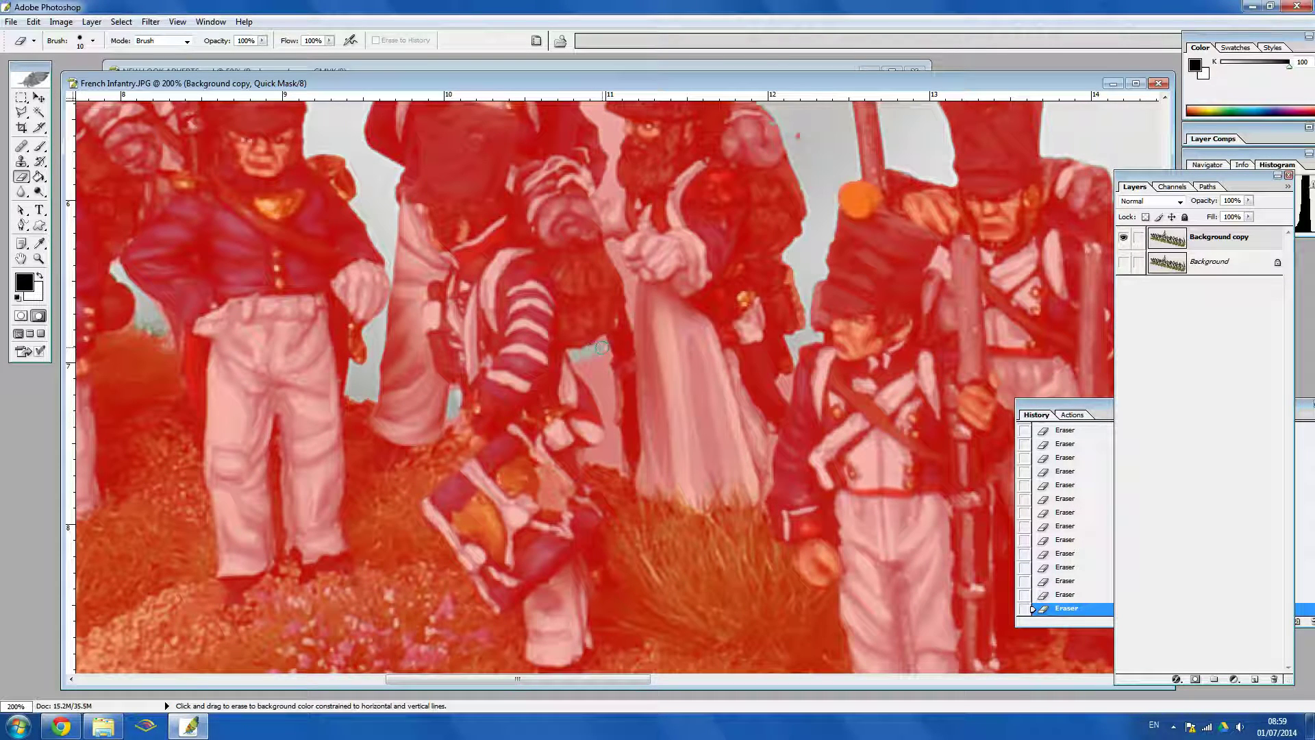
left_click_drag(601, 349, 606, 401)
left_click(590, 377, "shift")
left_click(577, 357, "shift")
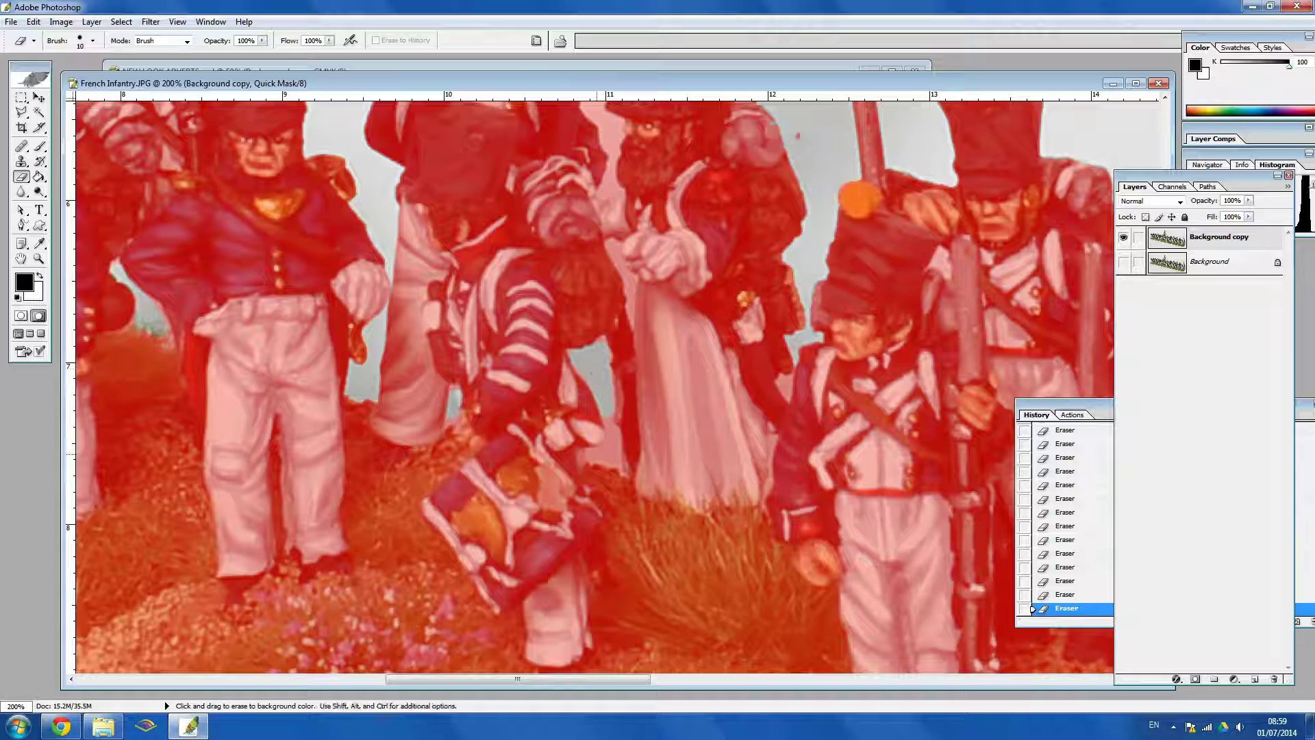
Erase the mask from the lower part of the gap behind the drummer, along the ground and up beside the apron.
left_click(593, 455)
left_click_drag(602, 459, 619, 460)
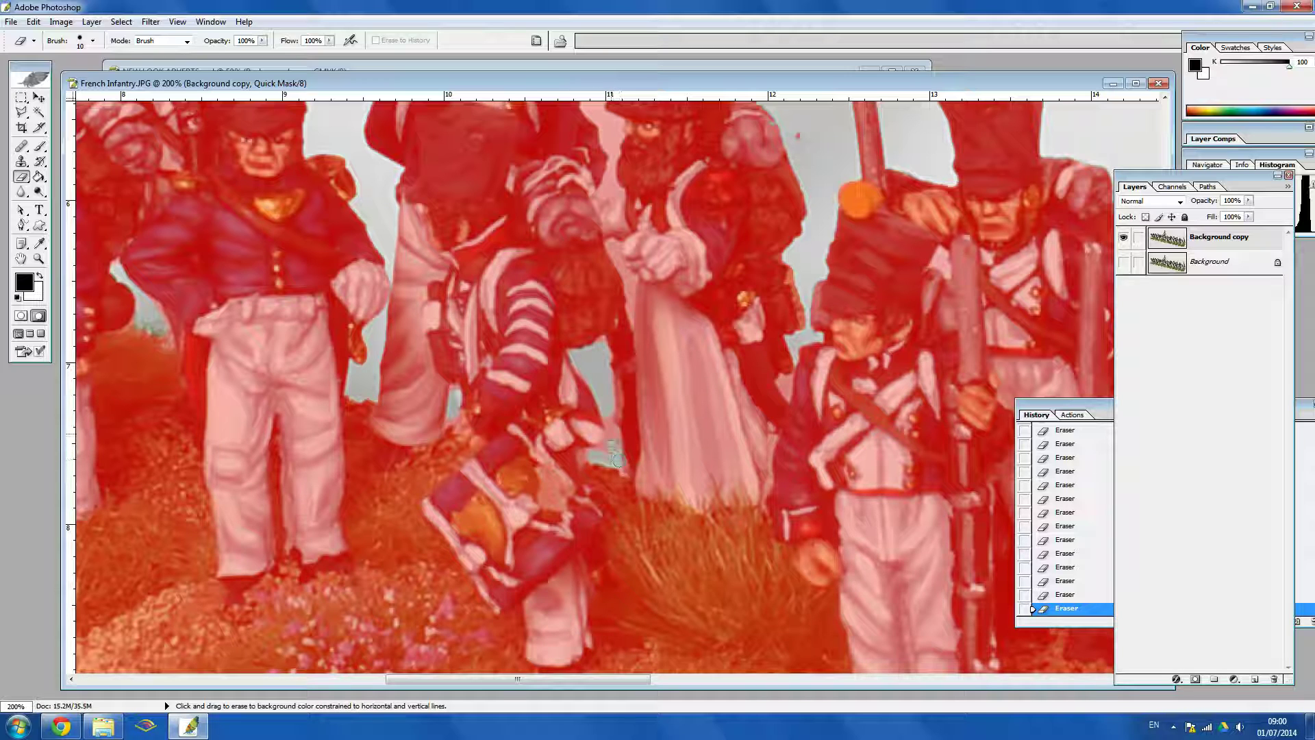
left_click(611, 416, "shift")
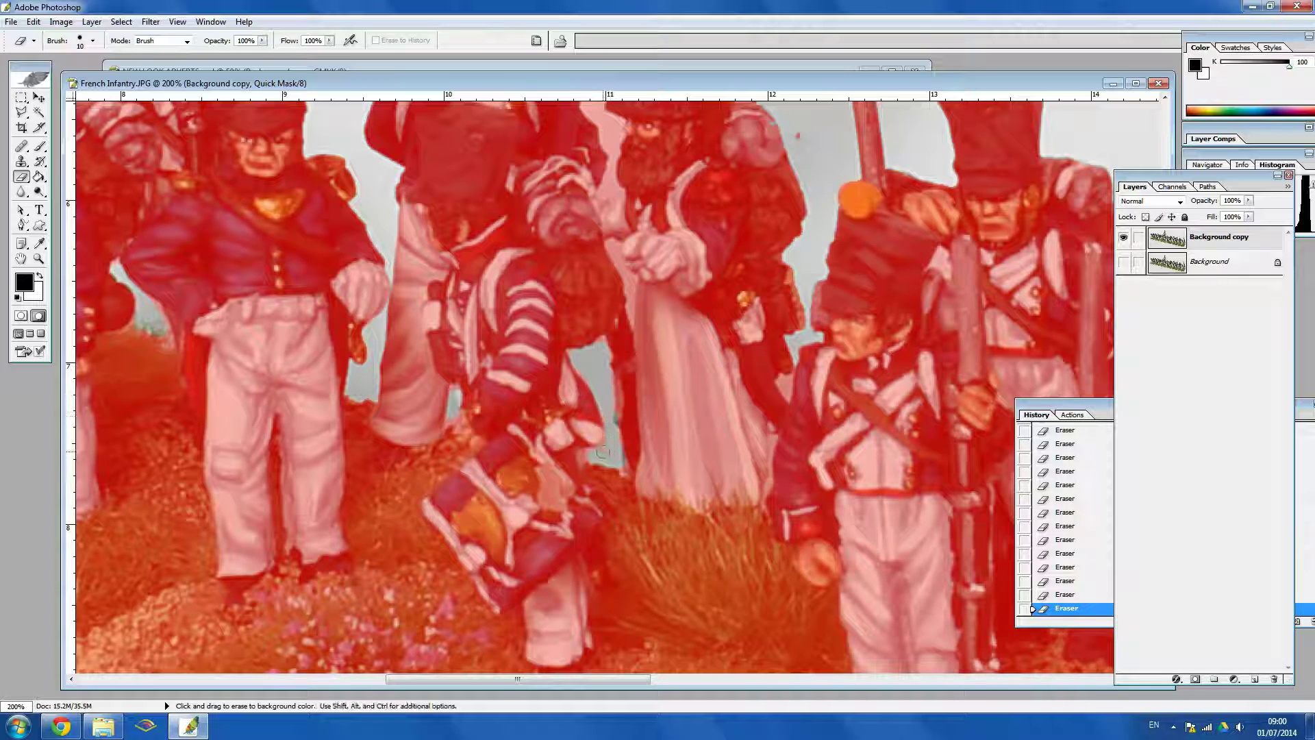
Erase the mask from the small backdrop gap below the arms of the soldier holding his musket across his body.
key("space")
left_click_drag(672, 343, 592, 360)
left_click_drag(629, 217, 658, 372)
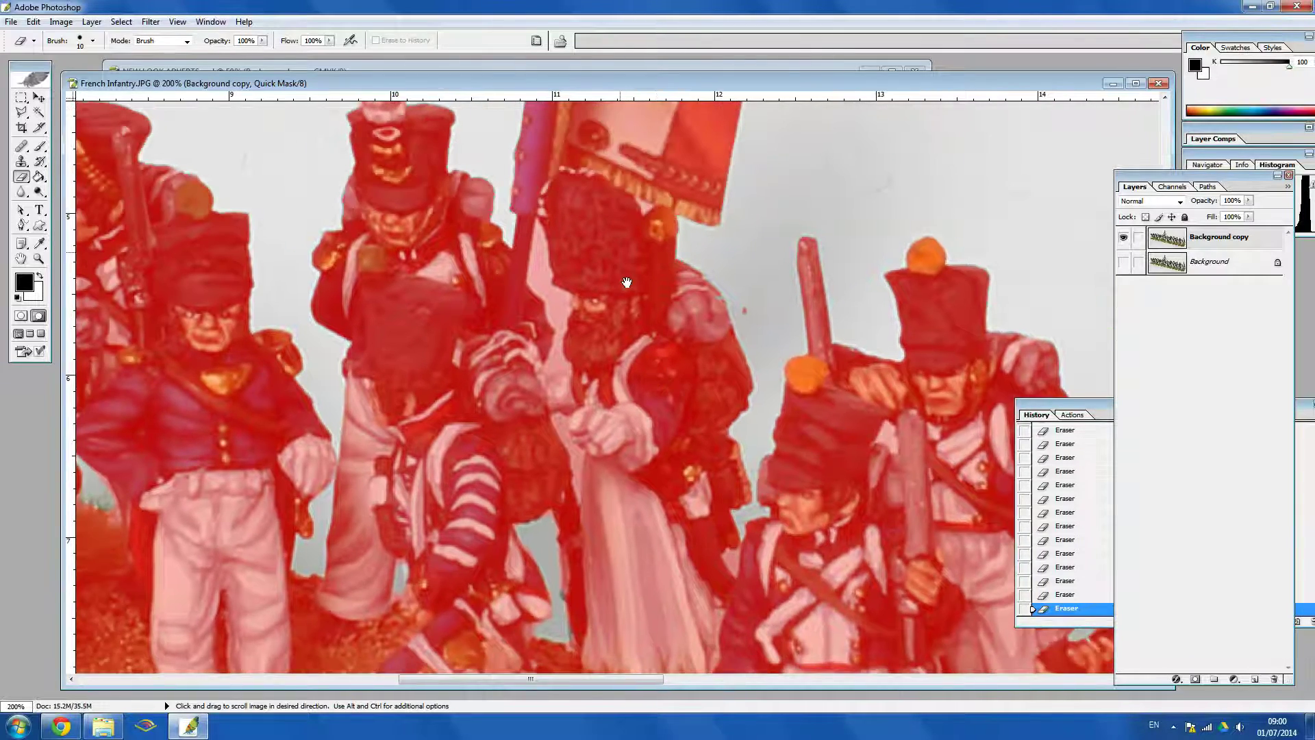
left_click_drag(624, 264, 662, 368)
left_click_drag(745, 502, 264, 173)
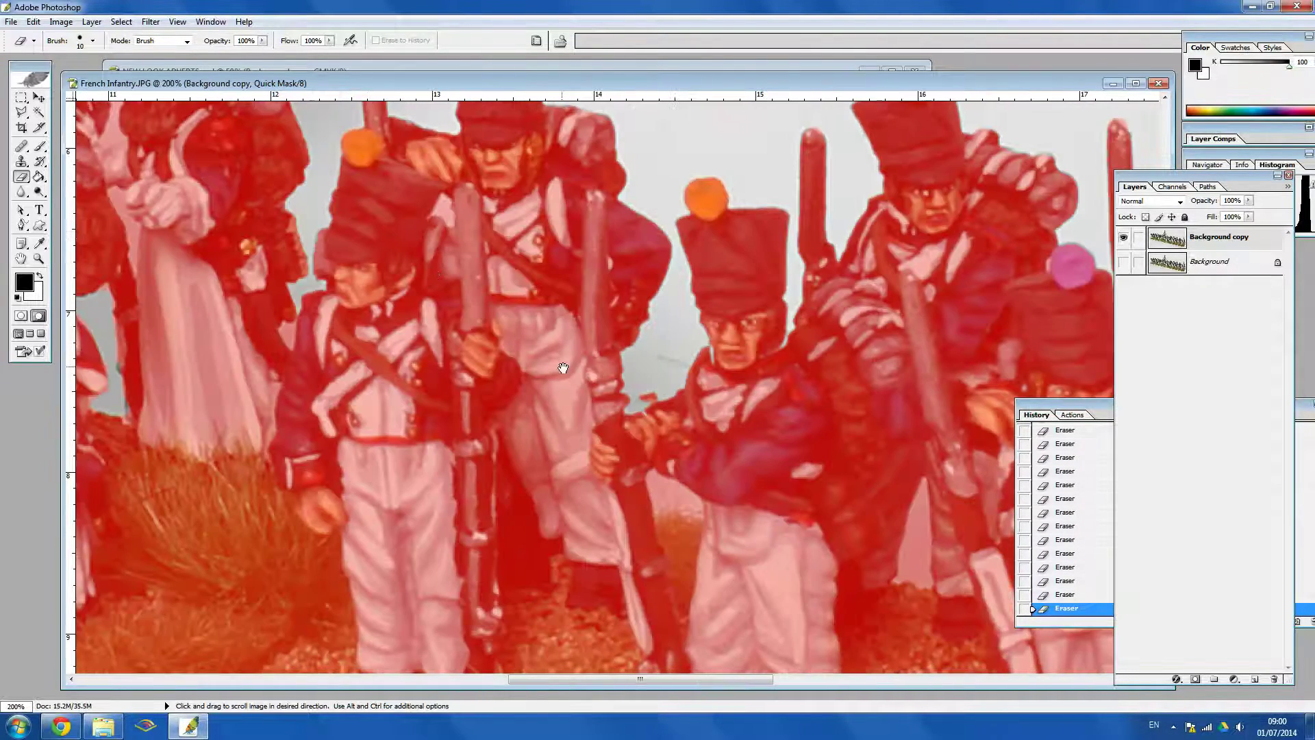
left_click_drag(568, 380, 484, 307)
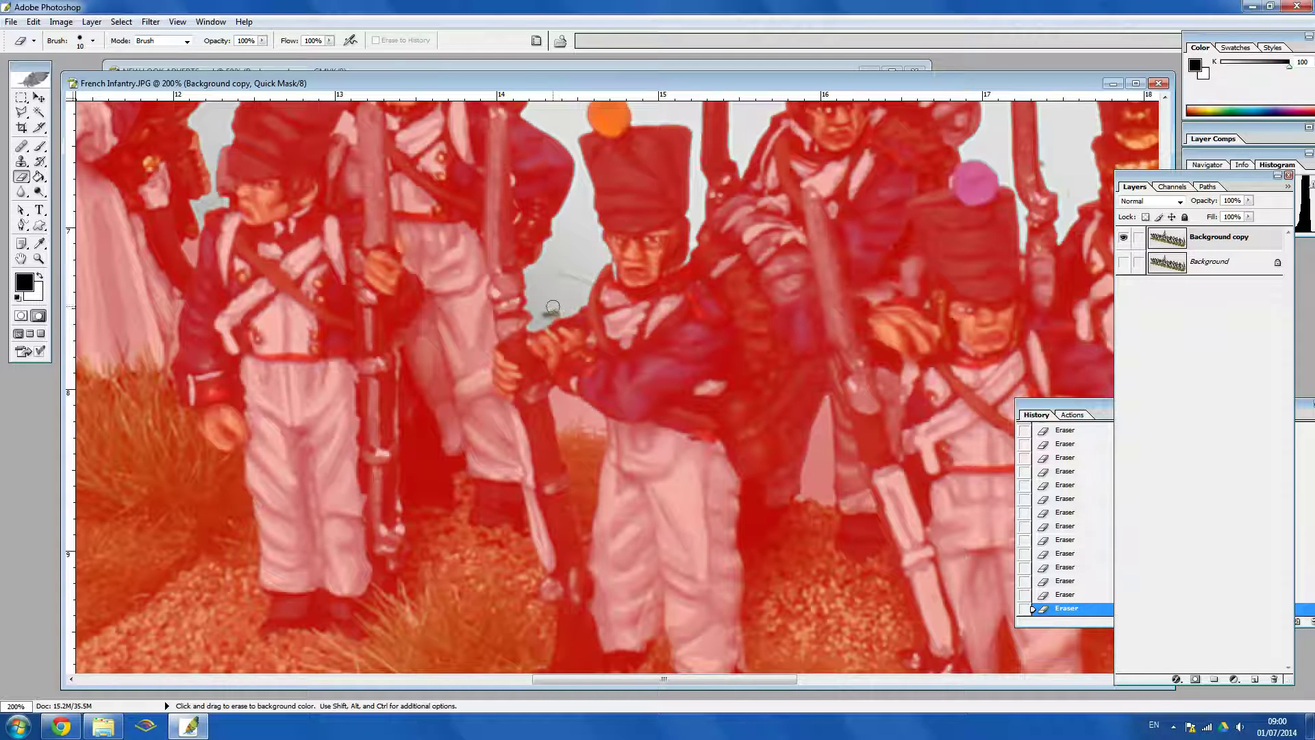
left_click(557, 400)
left_click(564, 424, "shift")
left_click(576, 423, "shift")
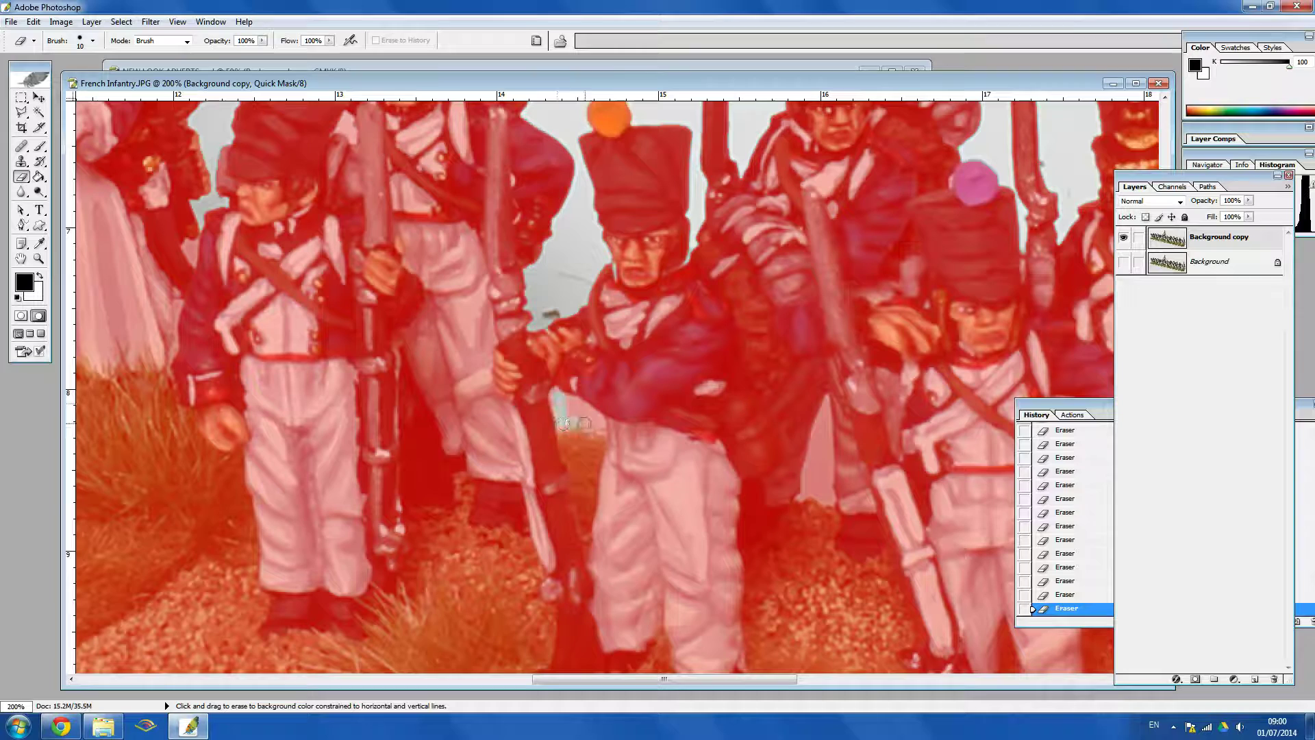
mouse_move(563, 423)
left_mouse_down()
mouse_move(593, 418)
mouse_move(567, 403)
left_mouse_up()
Erase the mask from the narrow triangular backdrop gap behind that soldier, just above the gravel ground.
key("space")
mouse_move(749, 442)
left_mouse_down()
mouse_move(636, 441)
mouse_move(524, 333)
left_mouse_up()
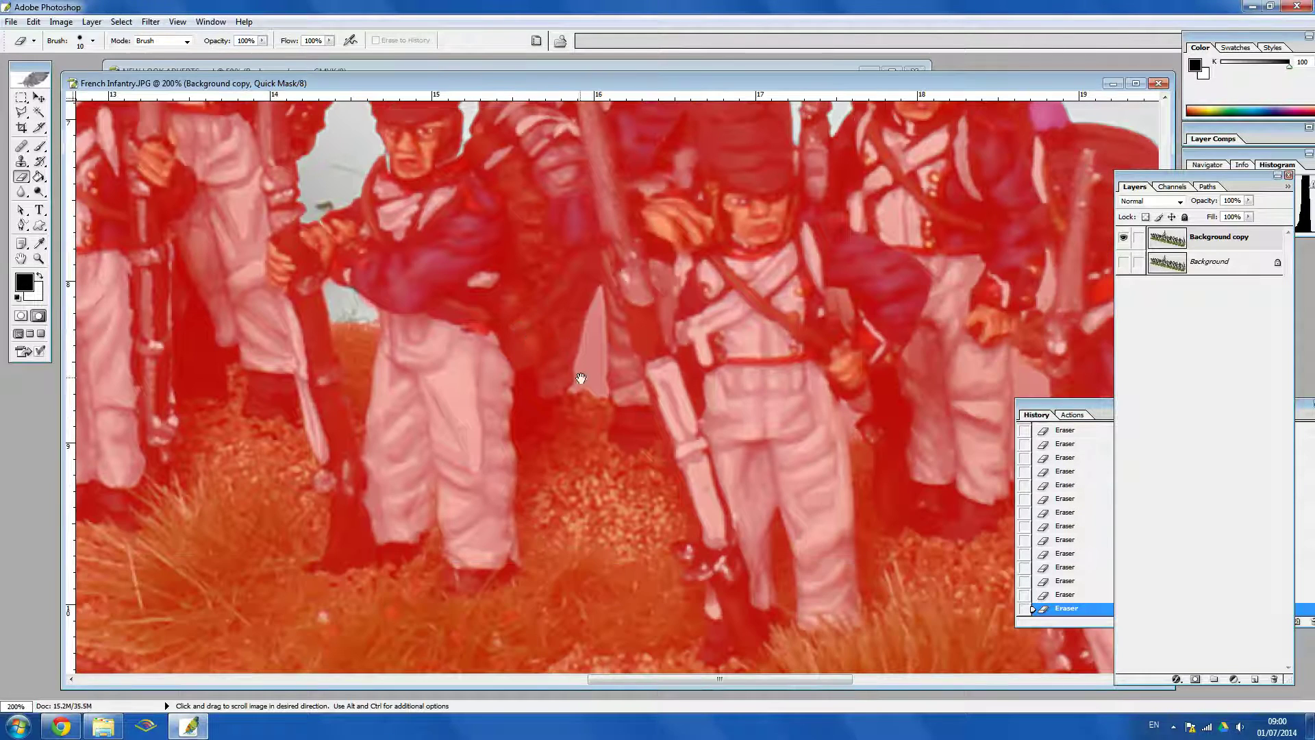
left_click(583, 390)
mouse_move(582, 390)
left_mouse_down()
mouse_move(595, 309)
mouse_move(596, 344)
left_mouse_up()
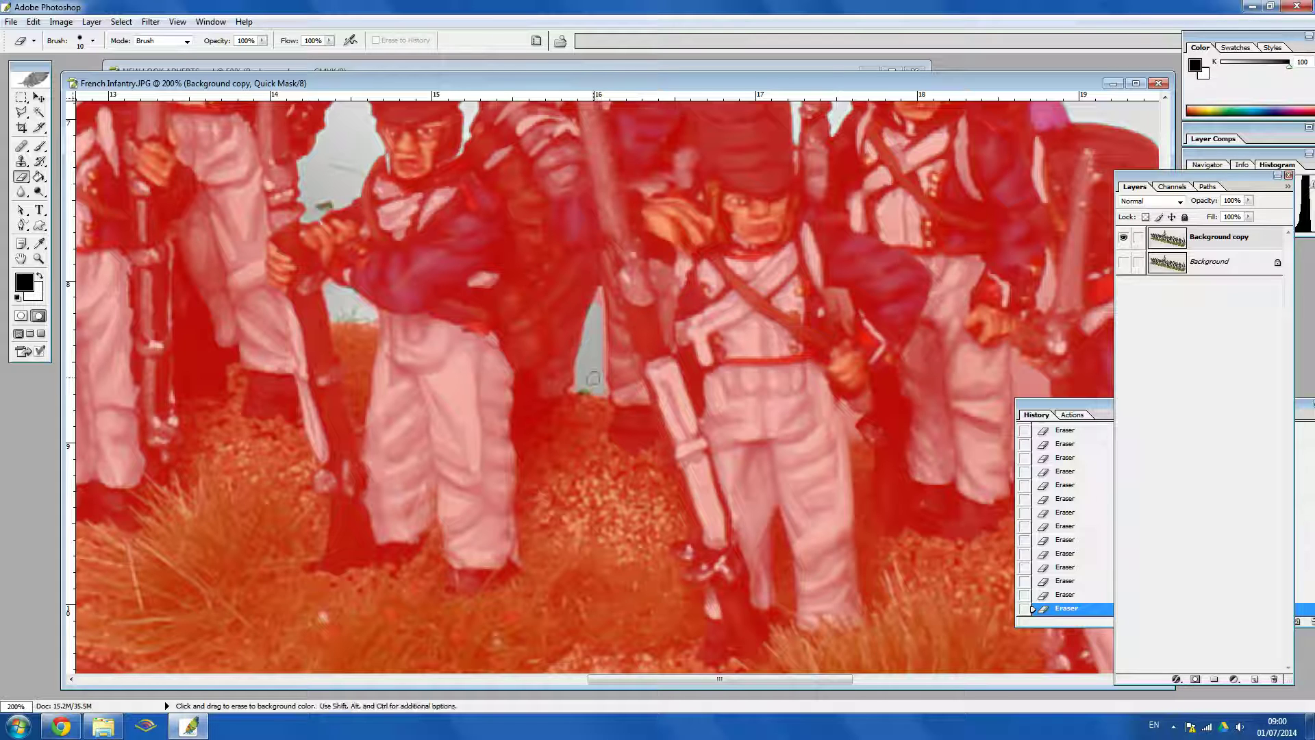
Erase the mask from the backdrop gap between the white-trousered soldier's leg and the neighbouring soldier's upright musket.
left_click_drag(653, 330, 628, 458)
mouse_move(788, 367)
left_mouse_down()
mouse_move(556, 358)
mouse_move(593, 335)
mouse_move(492, 276)
left_mouse_up()
mouse_move(611, 420)
left_mouse_down()
mouse_move(544, 322)
mouse_move(543, 391)
mouse_move(560, 400)
mouse_move(567, 322)
mouse_move(551, 380)
left_mouse_up()
left_click(550, 315, "shift")
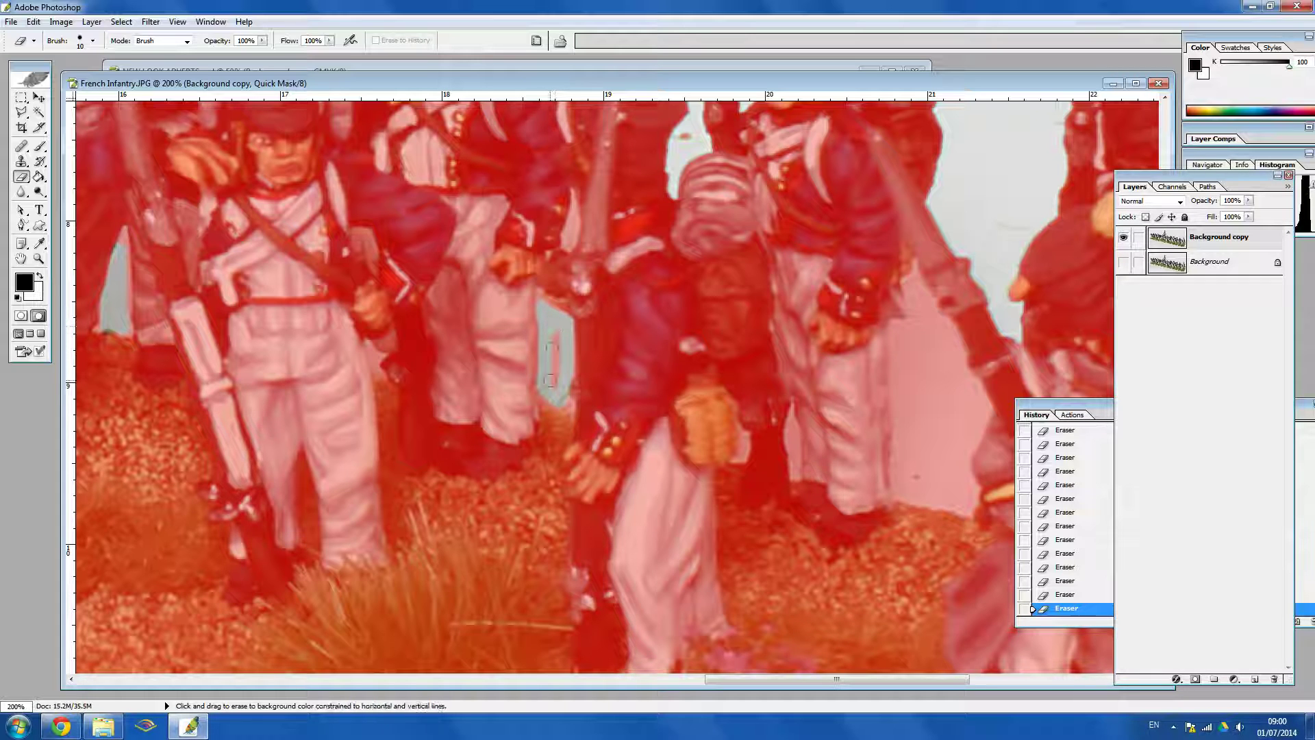
left_click(551, 389, "shift")
Erase the mask around the edges of the large gap beside the slanted musket, and clear its centre with a 34 px eraser.
left_click_drag(677, 327, 492, 352)
left_click_drag(582, 322, 487, 352)
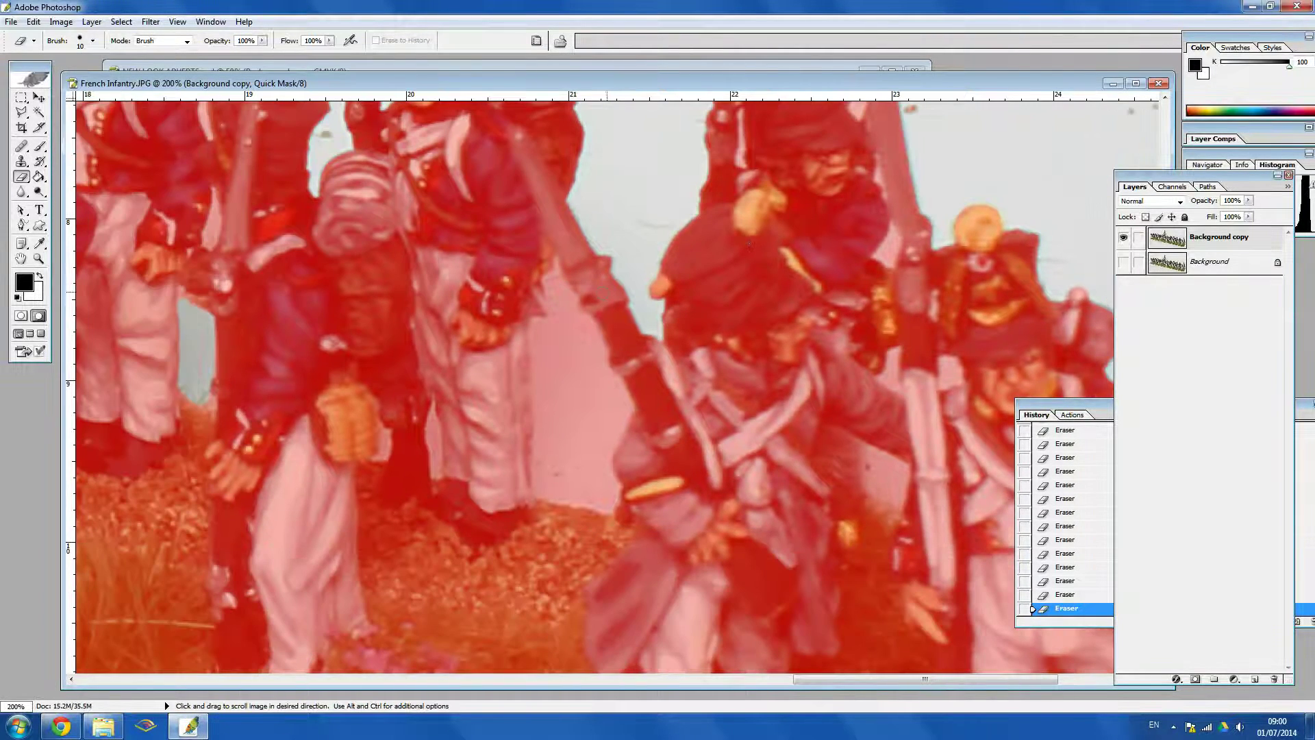
mouse_move(546, 270)
left_mouse_down()
mouse_move(624, 413)
mouse_move(603, 496)
mouse_move(583, 508)
mouse_move(541, 488)
mouse_move(535, 332)
mouse_move(552, 317)
mouse_move(548, 282)
left_mouse_up()
left_click(92, 41)
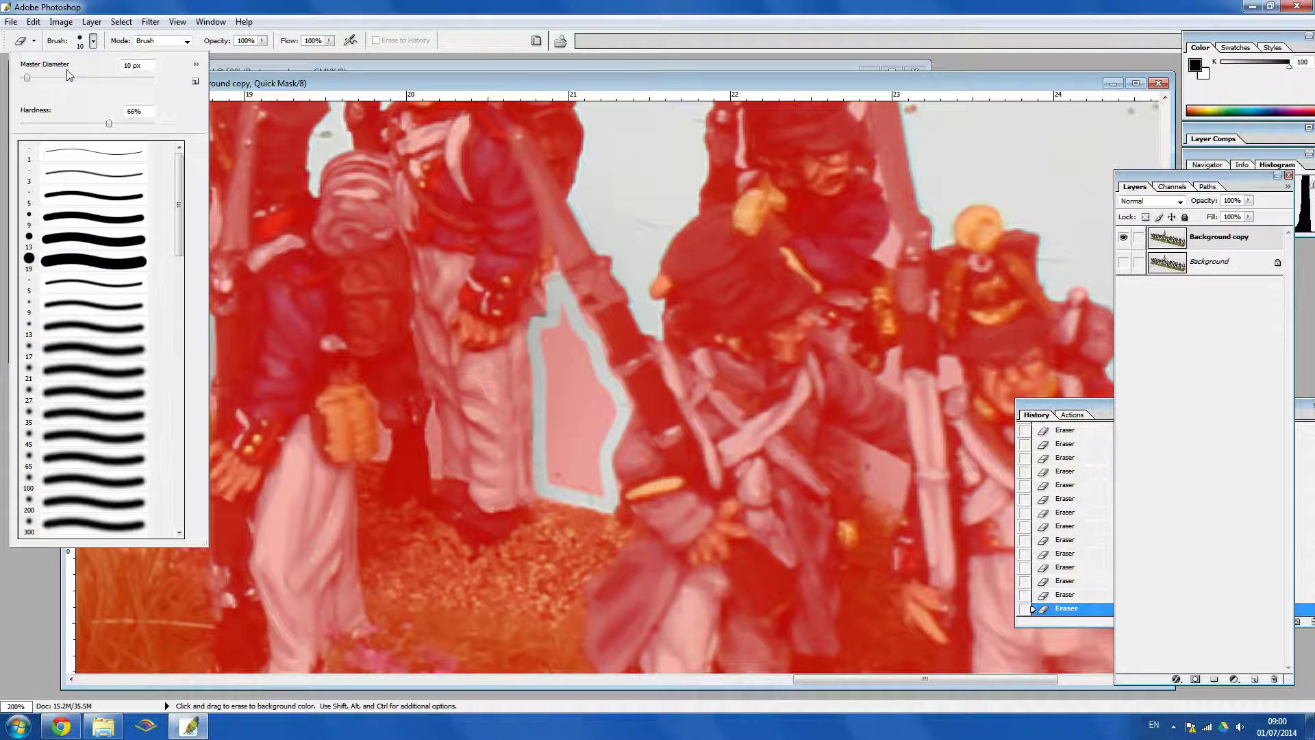
left_click_drag(45, 80, 43, 79)
mouse_move(555, 342)
left_mouse_down()
mouse_move(558, 459)
mouse_move(587, 479)
mouse_move(593, 408)
mouse_move(567, 364)
mouse_move(596, 405)
mouse_move(557, 332)
mouse_move(508, 335)
left_mouse_up()
Set the eraser diameter to 14 px and erase the mask from the small gap below the greatcoated soldier's arm, beside the upright musket.
left_click(93, 41)
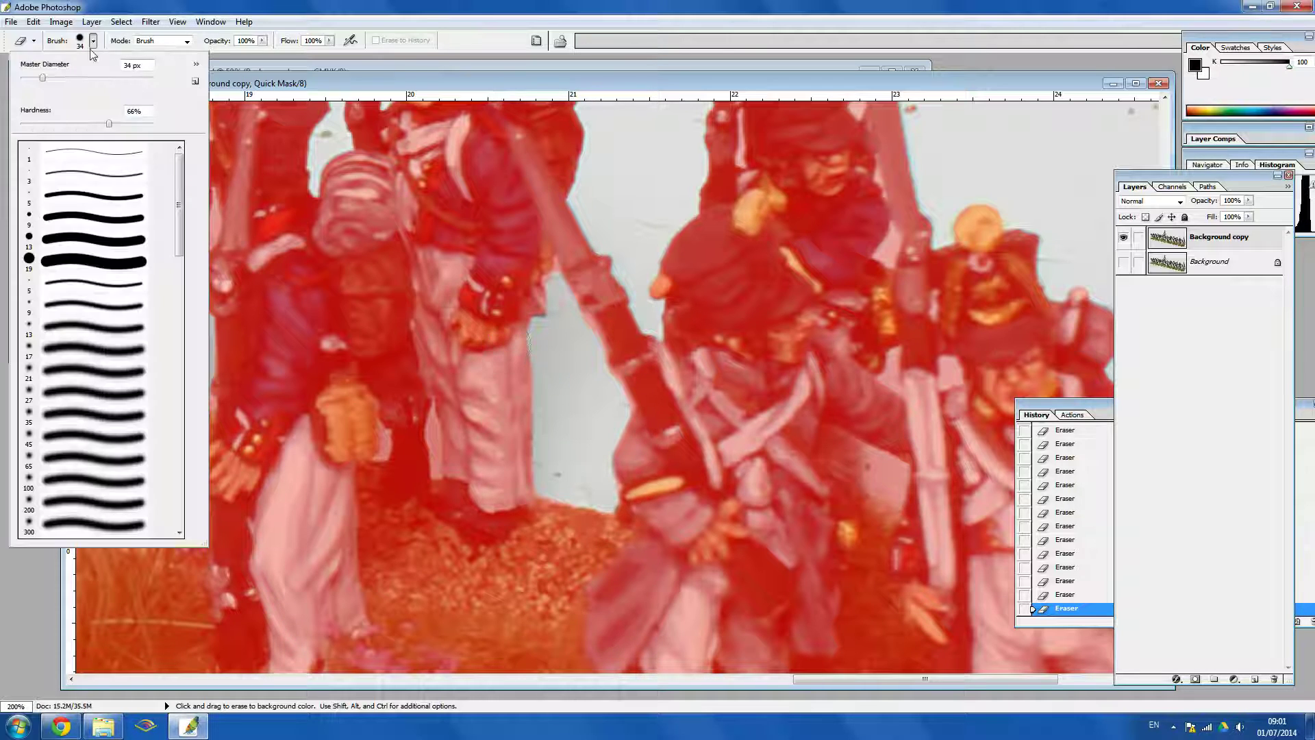
left_click_drag(54, 78, 31, 79)
mouse_move(788, 354)
left_mouse_down()
mouse_move(544, 302)
mouse_move(500, 260)
left_mouse_up()
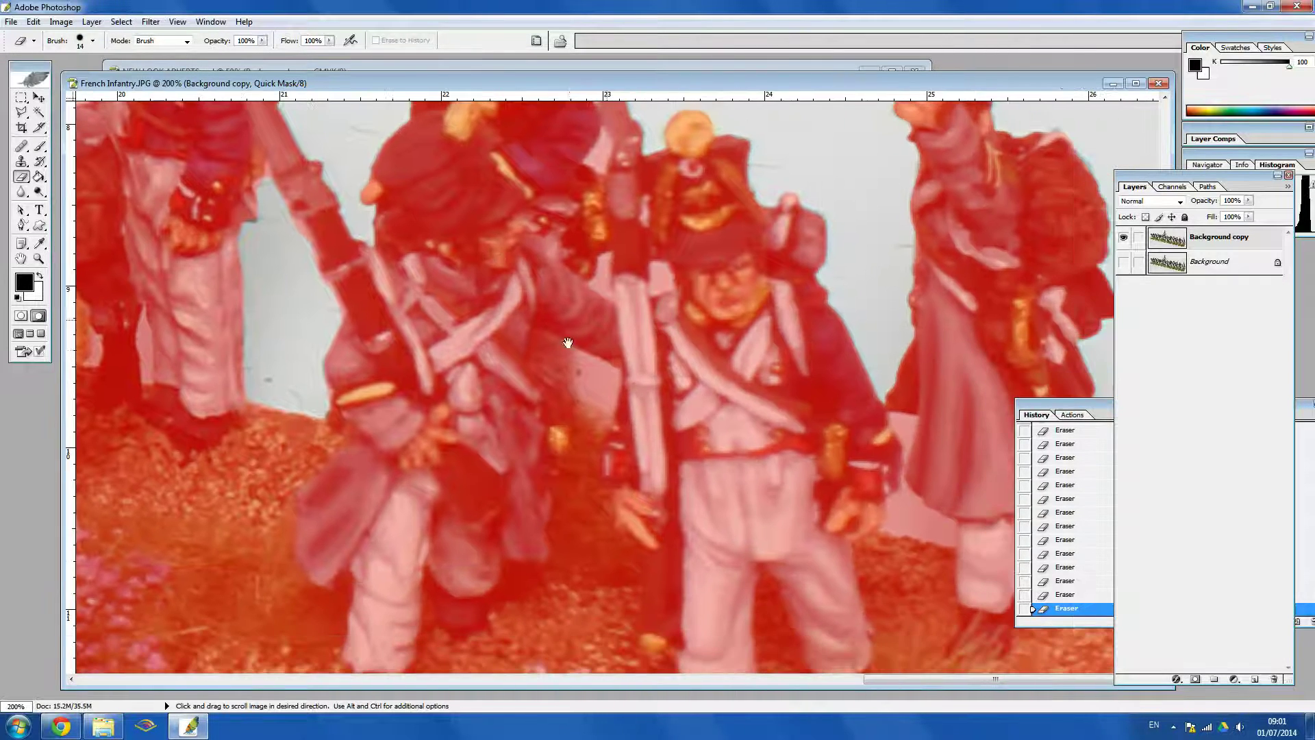
mouse_move(589, 373)
left_mouse_down()
mouse_move(607, 382)
mouse_move(607, 395)
mouse_move(590, 394)
mouse_move(588, 370)
mouse_move(602, 380)
left_mouse_up()
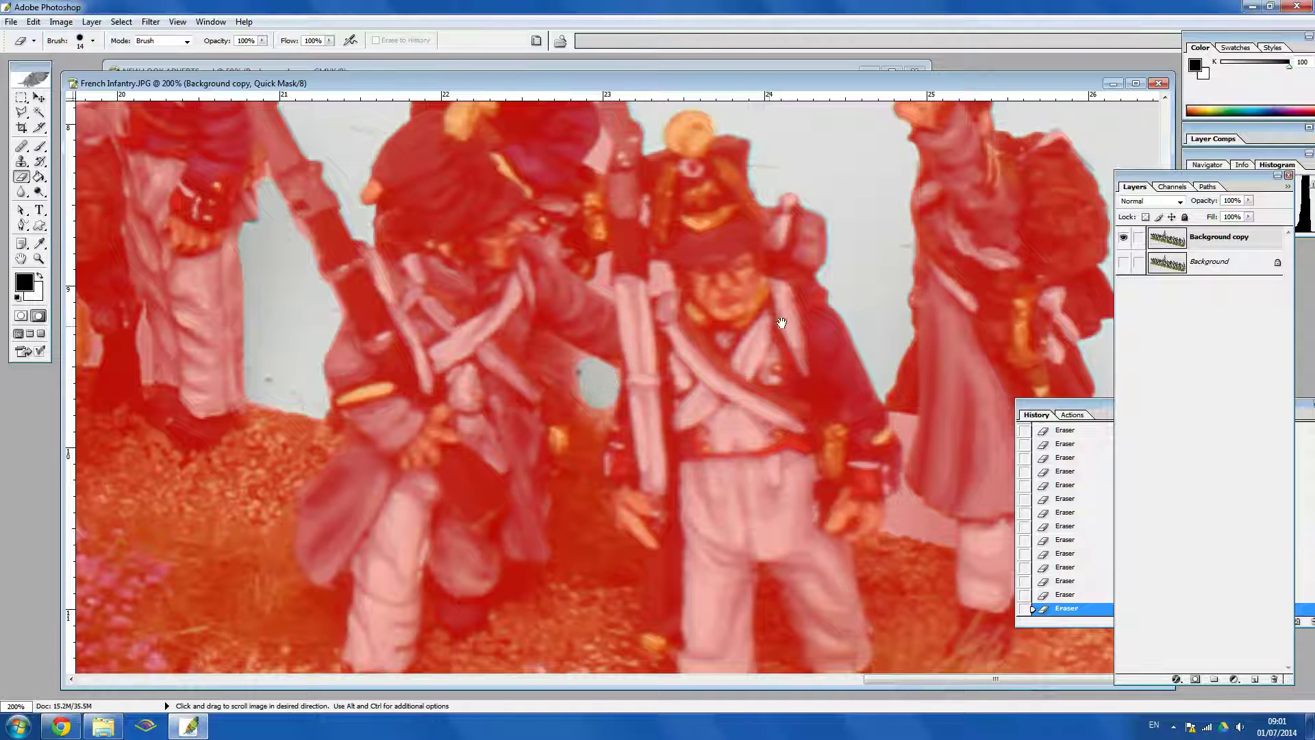
Erase the mask from the gap between the front soldier's hand and the last greatcoated soldier, using a 5 px eraser for its narrow upper part.
left_click_drag(778, 322, 551, 303)
left_click_drag(708, 411, 646, 283)
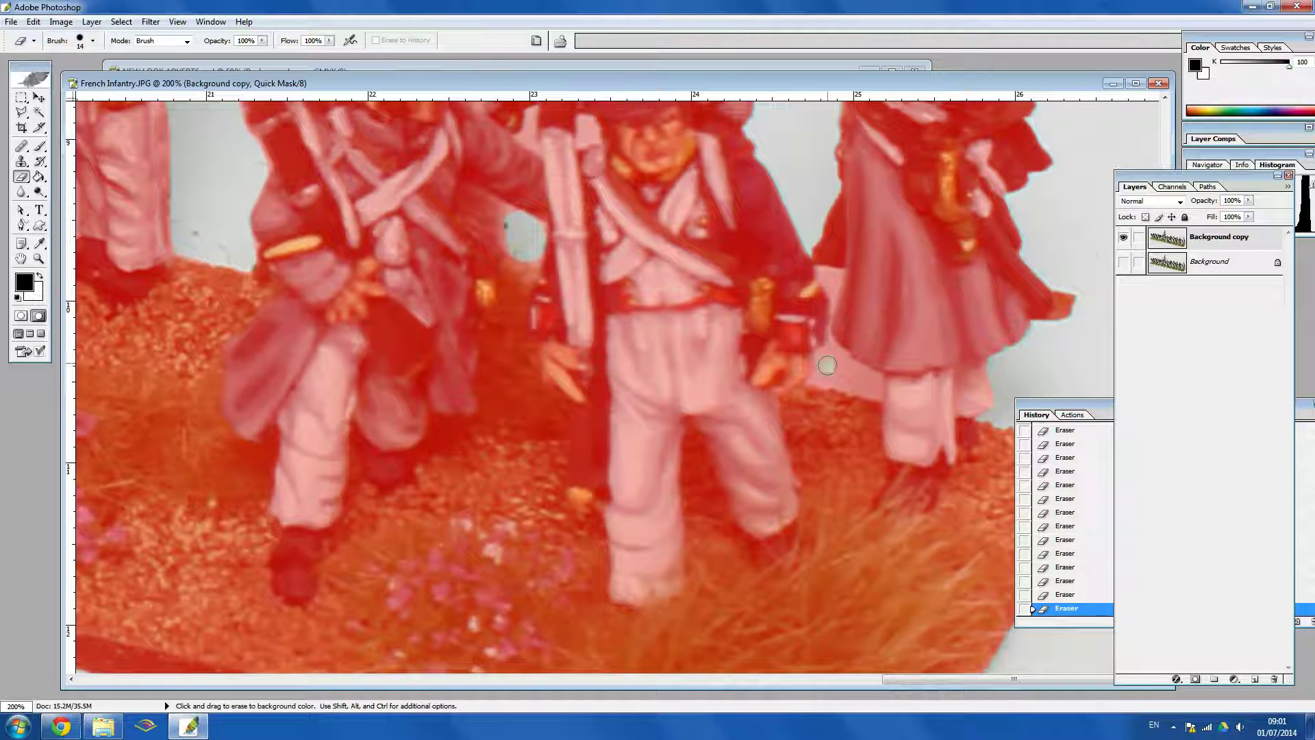
mouse_move(836, 380)
left_mouse_down()
mouse_move(870, 383)
mouse_move(831, 354)
left_mouse_up()
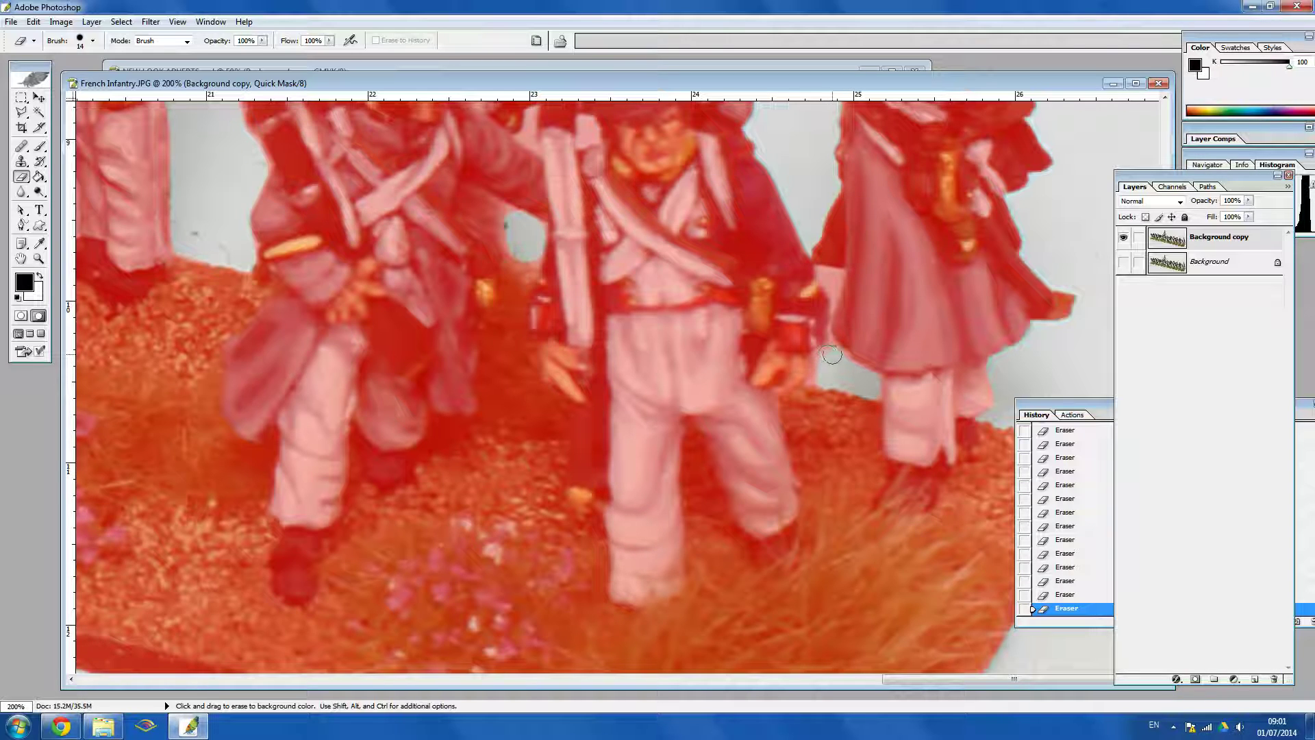
left_click(92, 41)
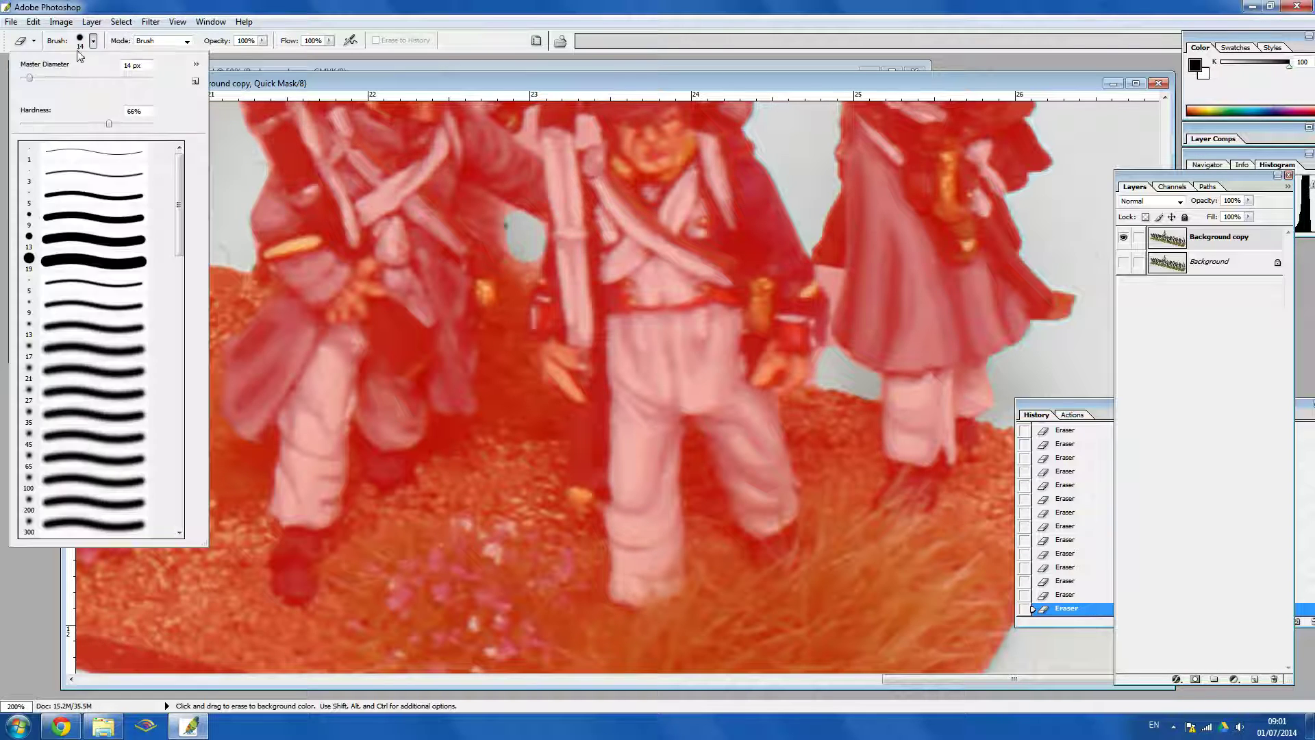
left_click_drag(26, 79, 23, 78)
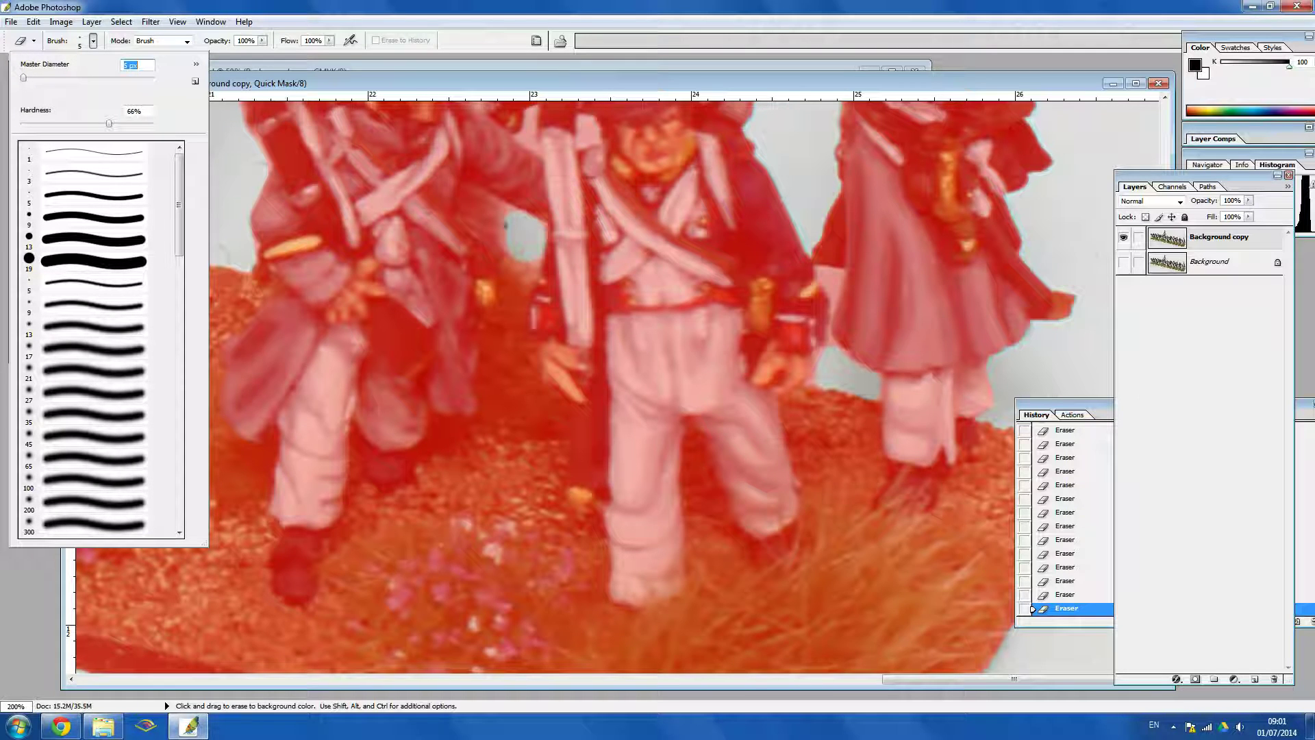
key("Return")
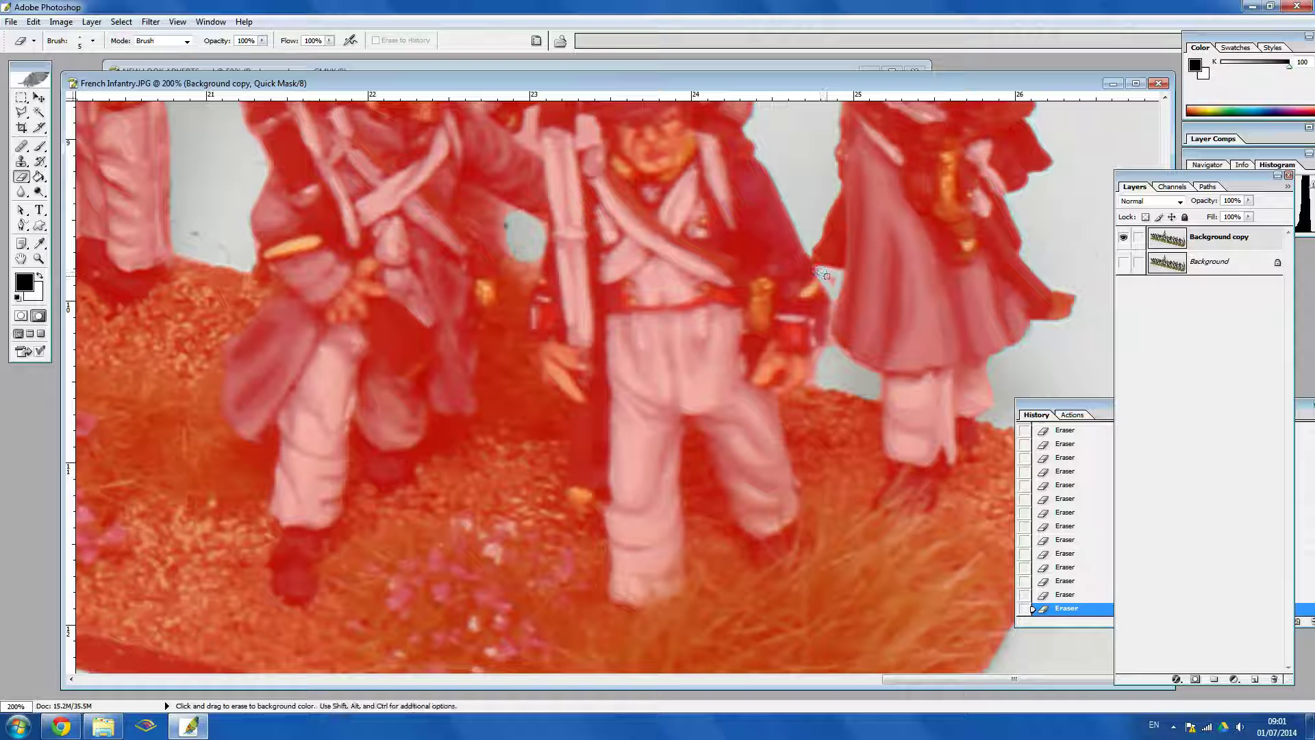
Erase the mask from the thin backdrop sliver between the pack-carrying soldier and the white trousers of the soldier behind him.
key("space")
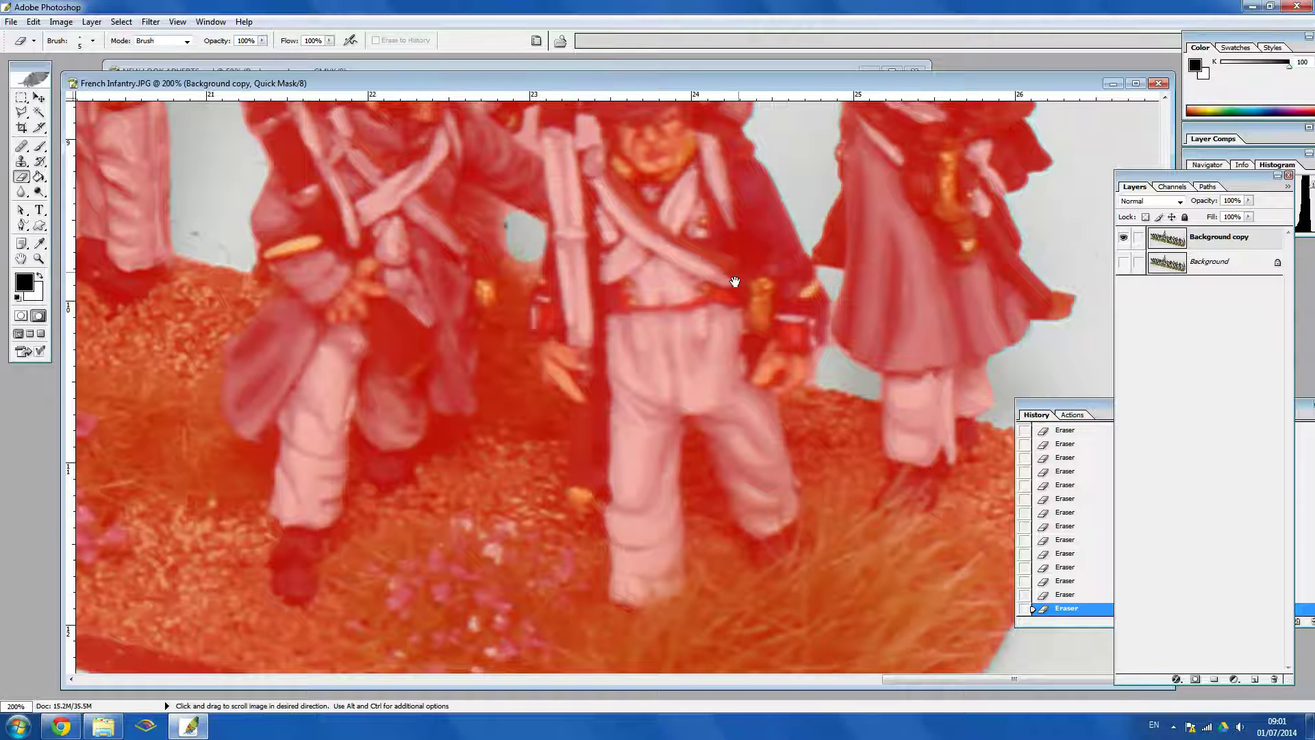
left_click_drag(733, 282, 681, 473)
left_click_drag(404, 394, 681, 390)
left_click_drag(539, 359, 915, 412)
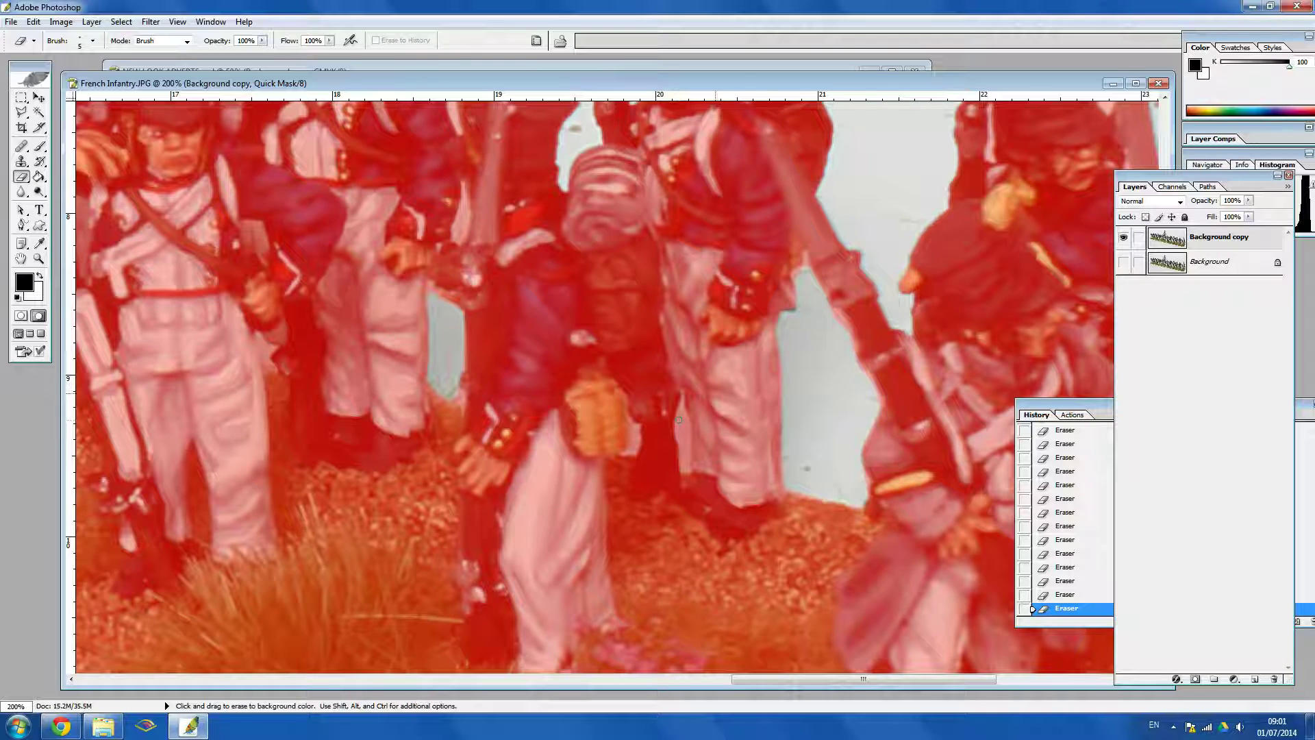
key("shift")
left_click_drag(685, 454, 685, 466)
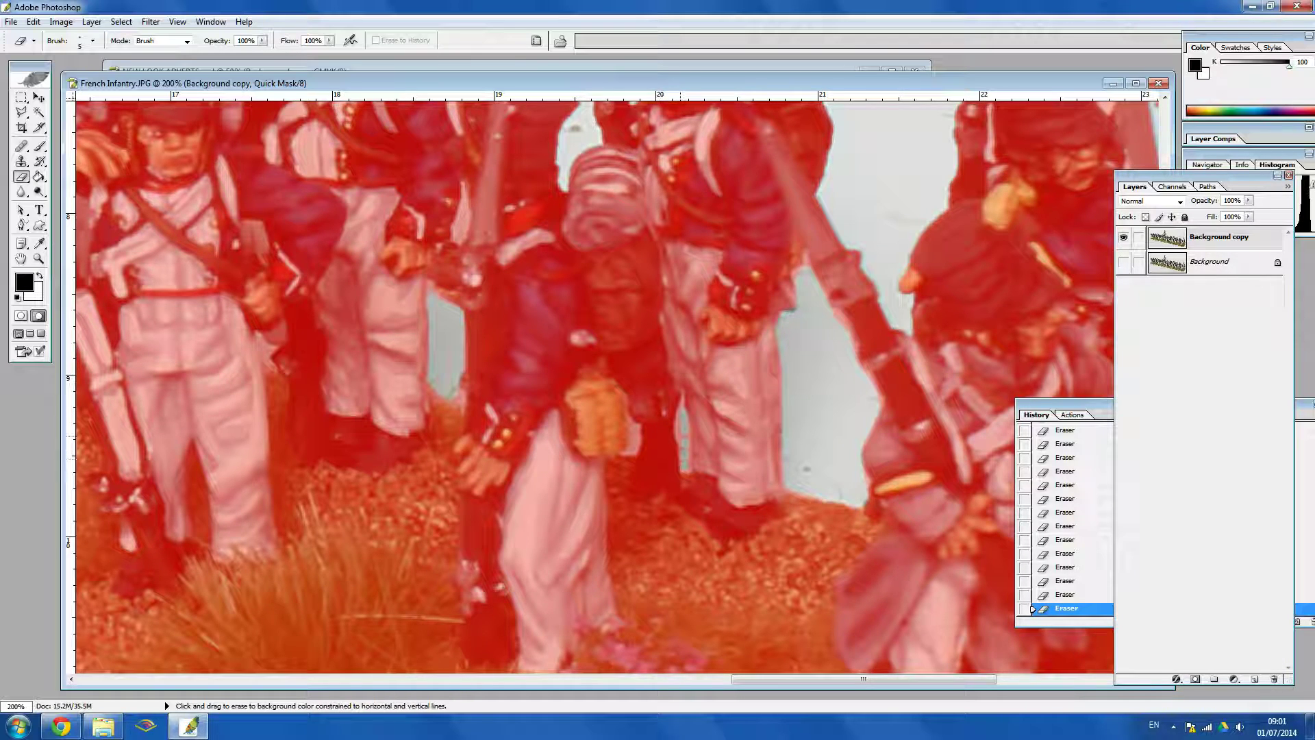
Erase the mask from the upper part of the gap between the flagpole and the bearded soldier's fur hat.
key("space")
left_click_drag(507, 313, 622, 473)
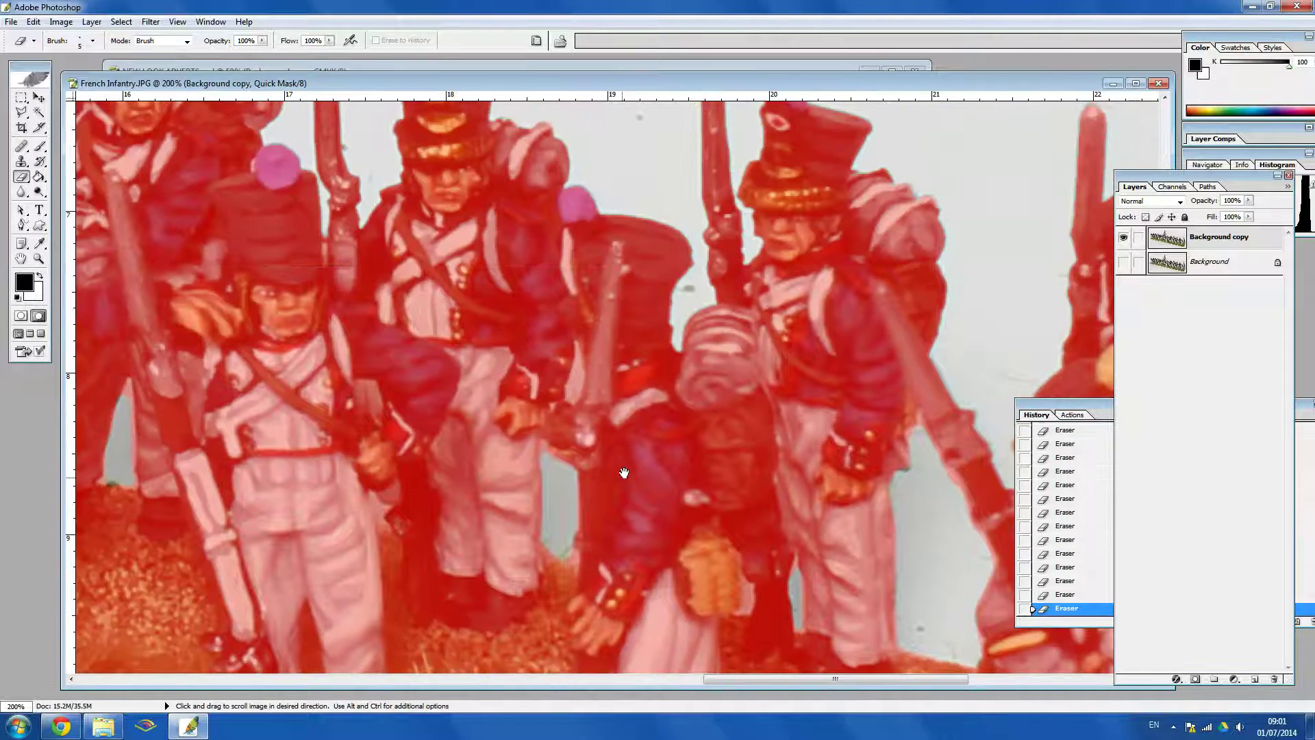
left_click_drag(556, 379, 780, 435)
left_click_drag(491, 329, 743, 379)
left_click_drag(415, 344, 726, 385)
mouse_move(595, 303)
left_mouse_down()
mouse_move(627, 388)
mouse_move(666, 414)
left_mouse_up()
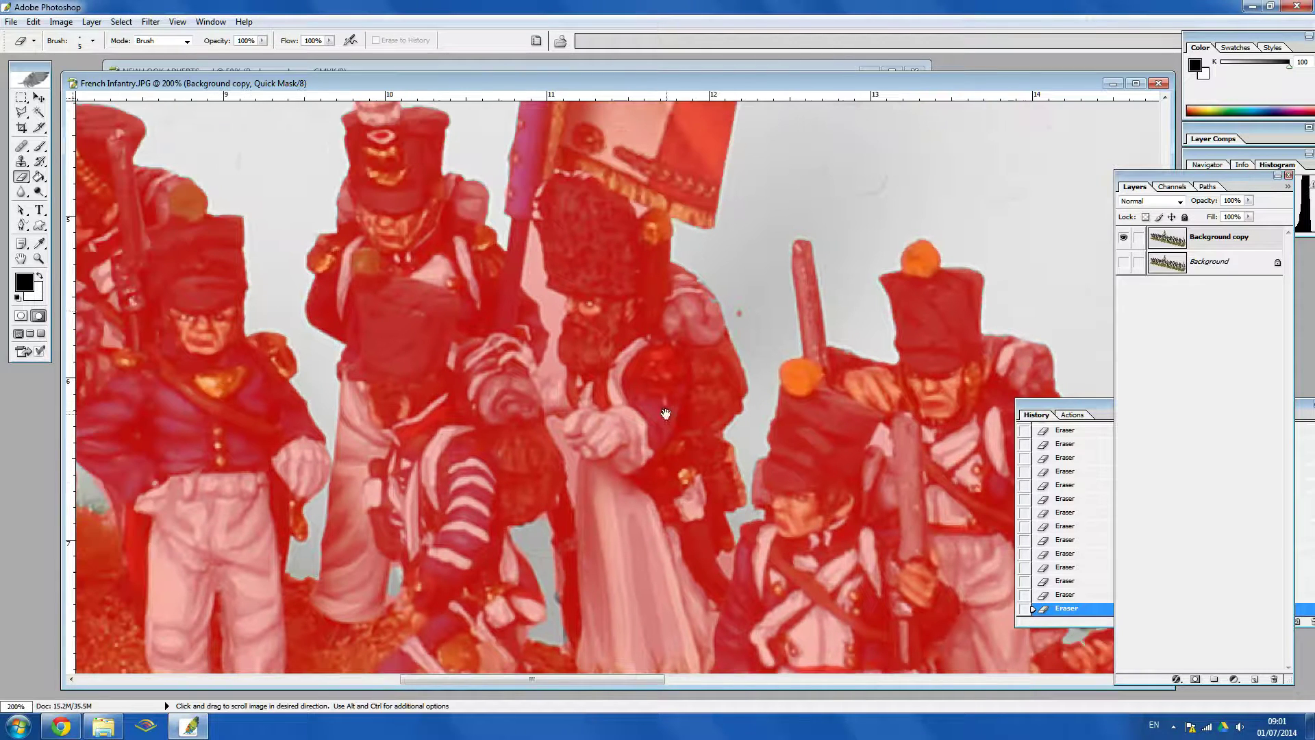
left_click_drag(531, 230, 563, 314)
left_click(547, 294, "shift")
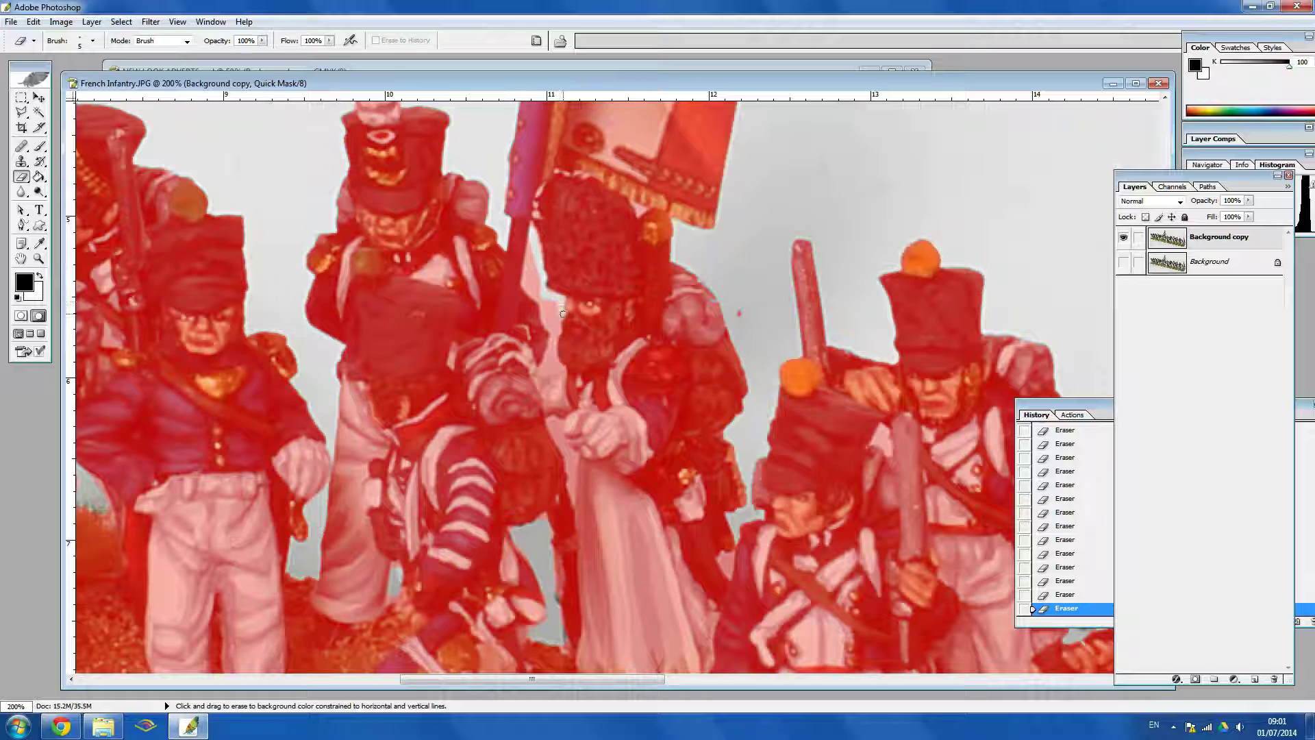
Erase the rest of the mask in that gap down beside the beard, plus the sliver below the bearded soldier's gloved hand.
left_click(553, 355, "shift")
left_click(554, 370, "shift")
left_click(553, 327, "shift")
left_click(544, 312, "shift")
mouse_move(544, 304)
left_mouse_down()
mouse_move(531, 241)
mouse_move(553, 325)
mouse_move(555, 301)
left_mouse_up()
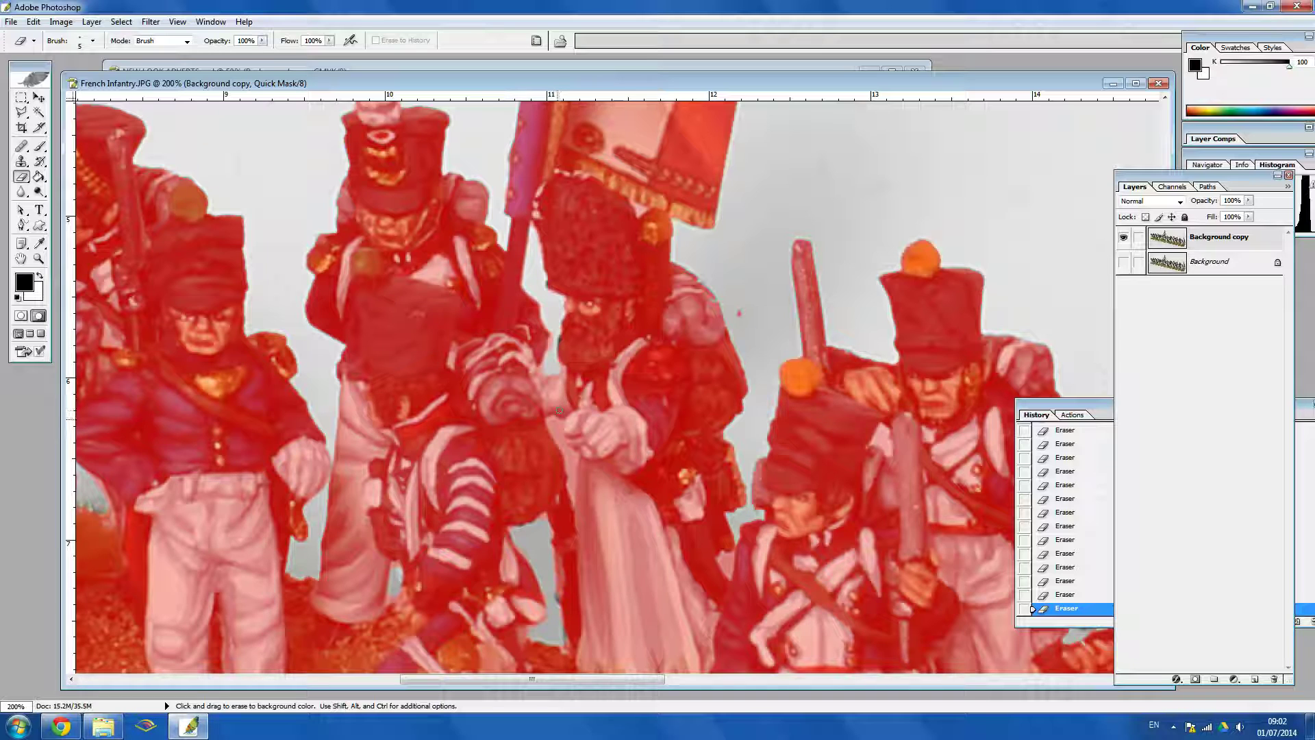
key("shift")
left_click_drag(554, 423, 571, 477)
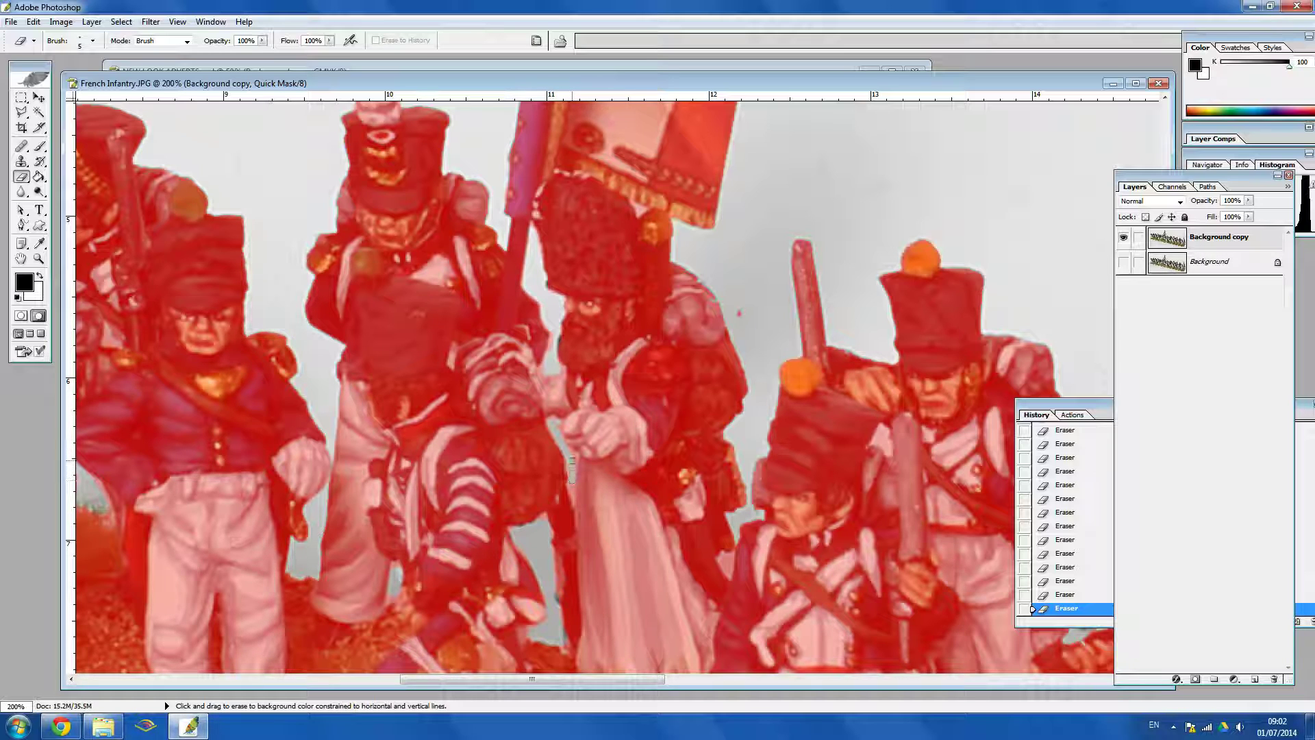
Fit the whole image in view and leave Quick Mask mode to turn the mask into a selection.
key("ctrl+0")
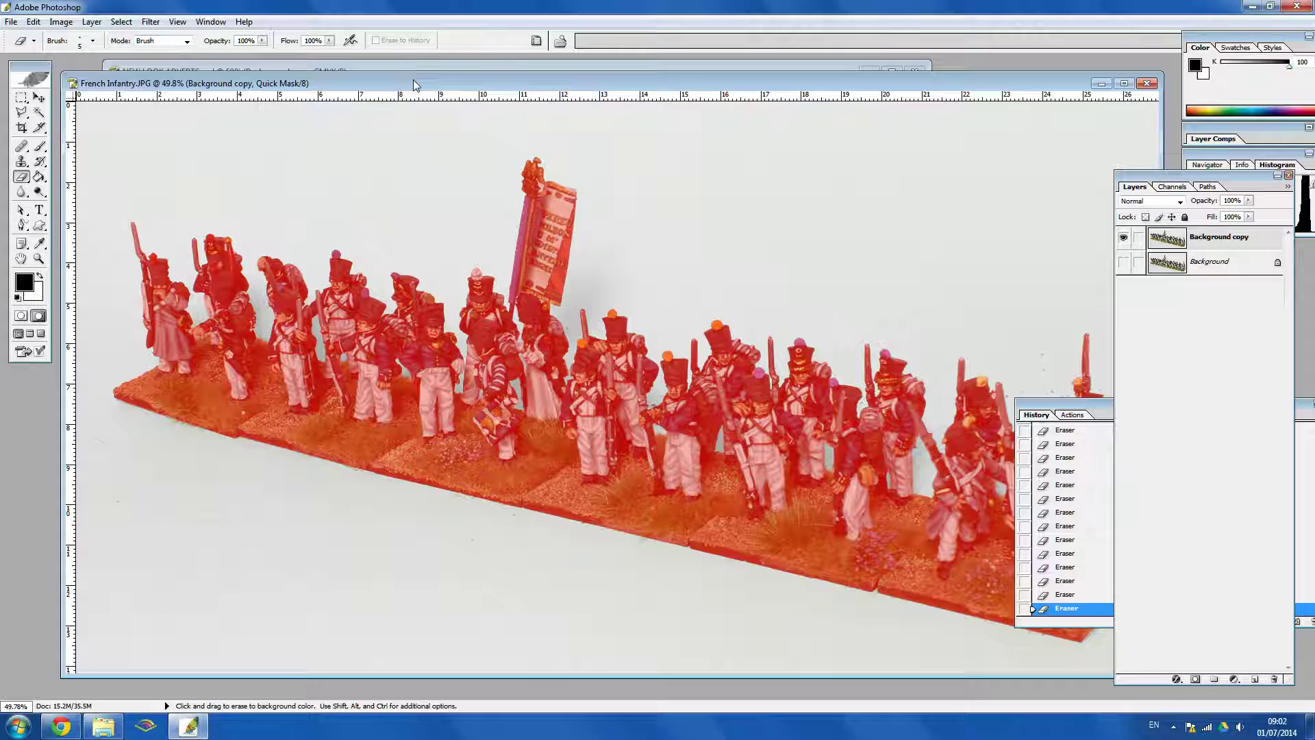
left_click_drag(416, 84, 376, 75)
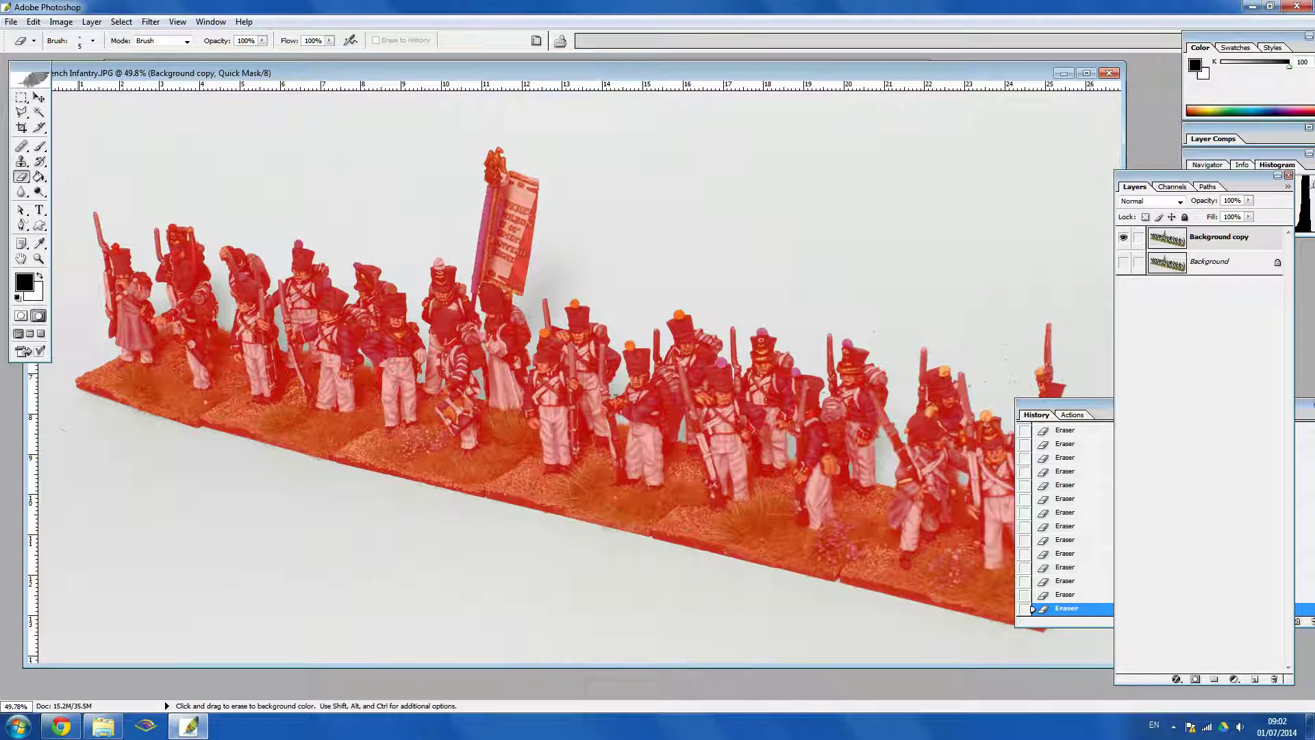
left_click(21, 316)
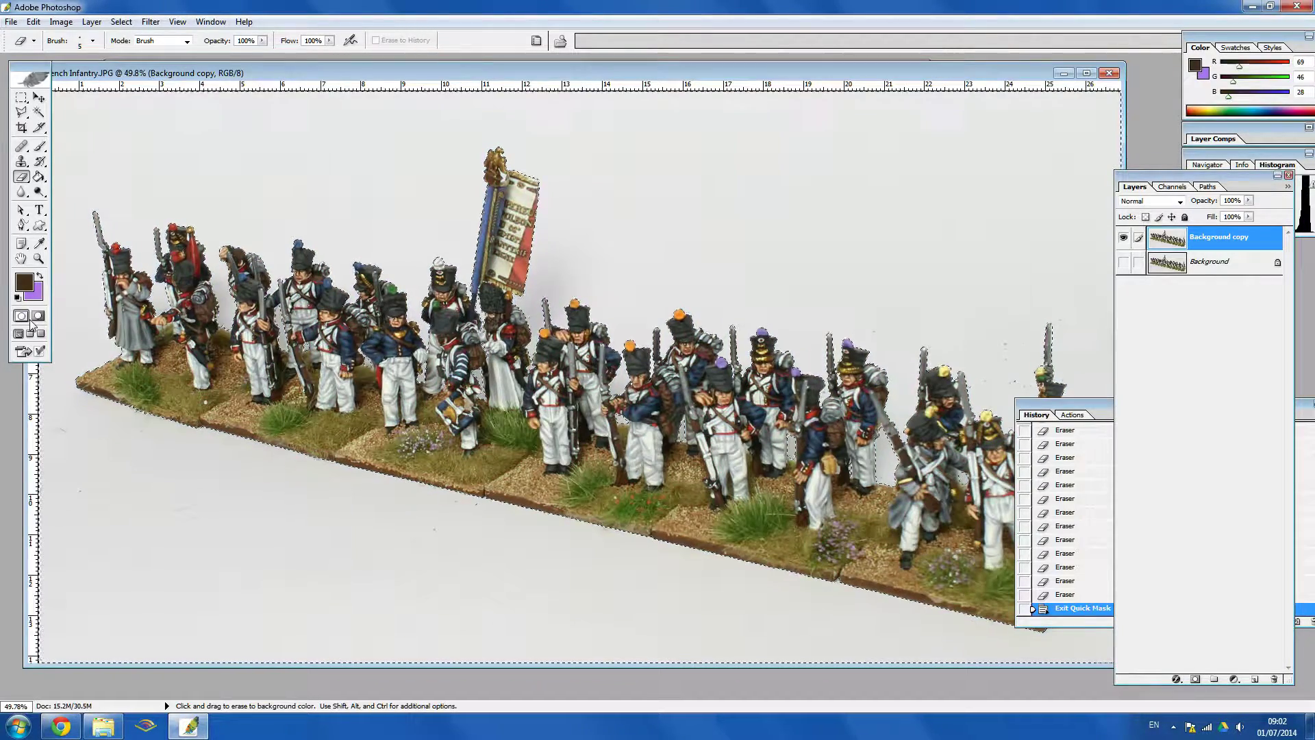
Cut the selected backdrop from the Background copy layer and briefly show the original Background layer to compare, hiding it again.
key("ctrl+x")
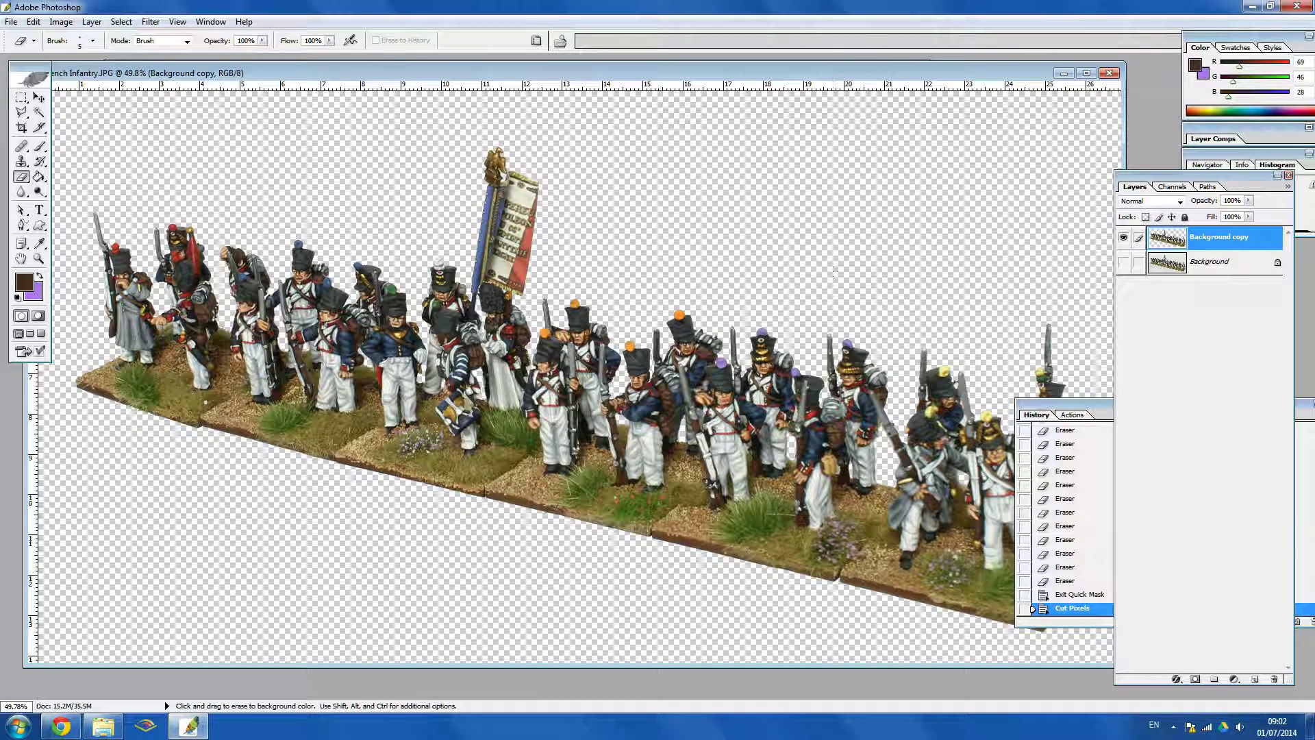
left_click(1123, 263)
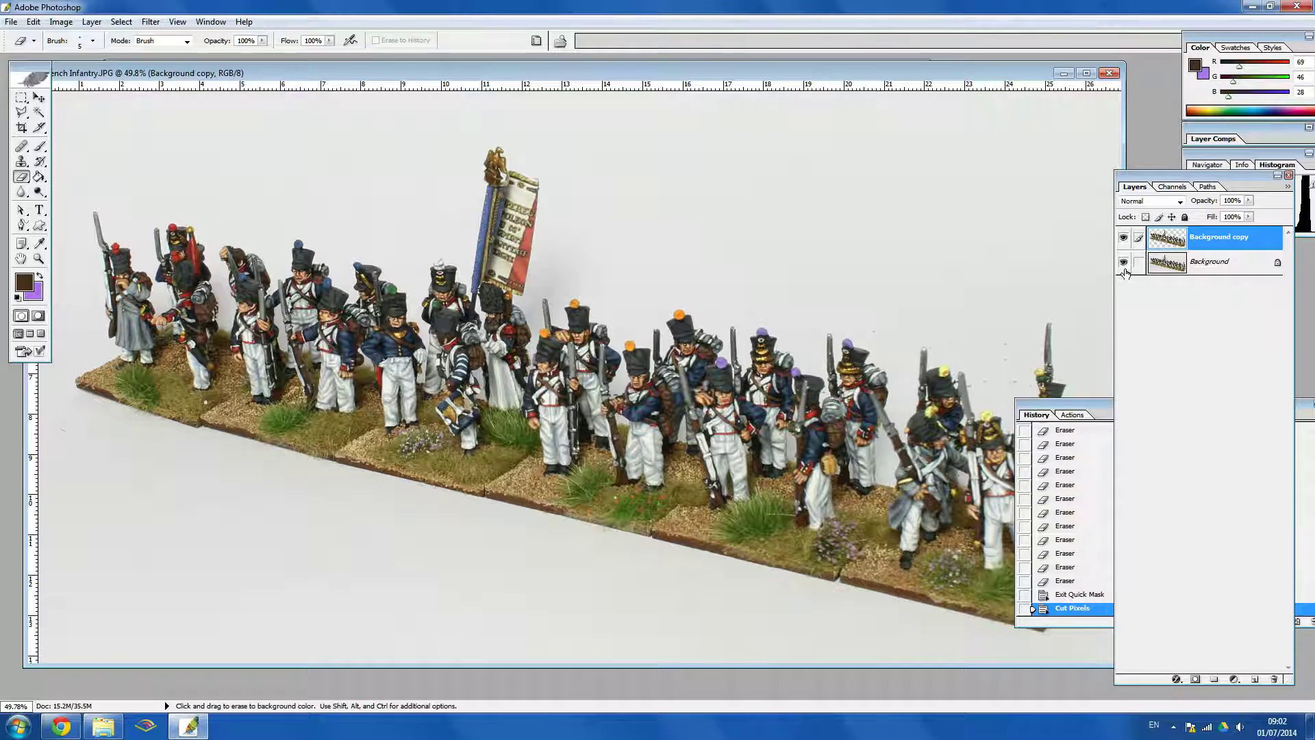
left_click(1124, 269)
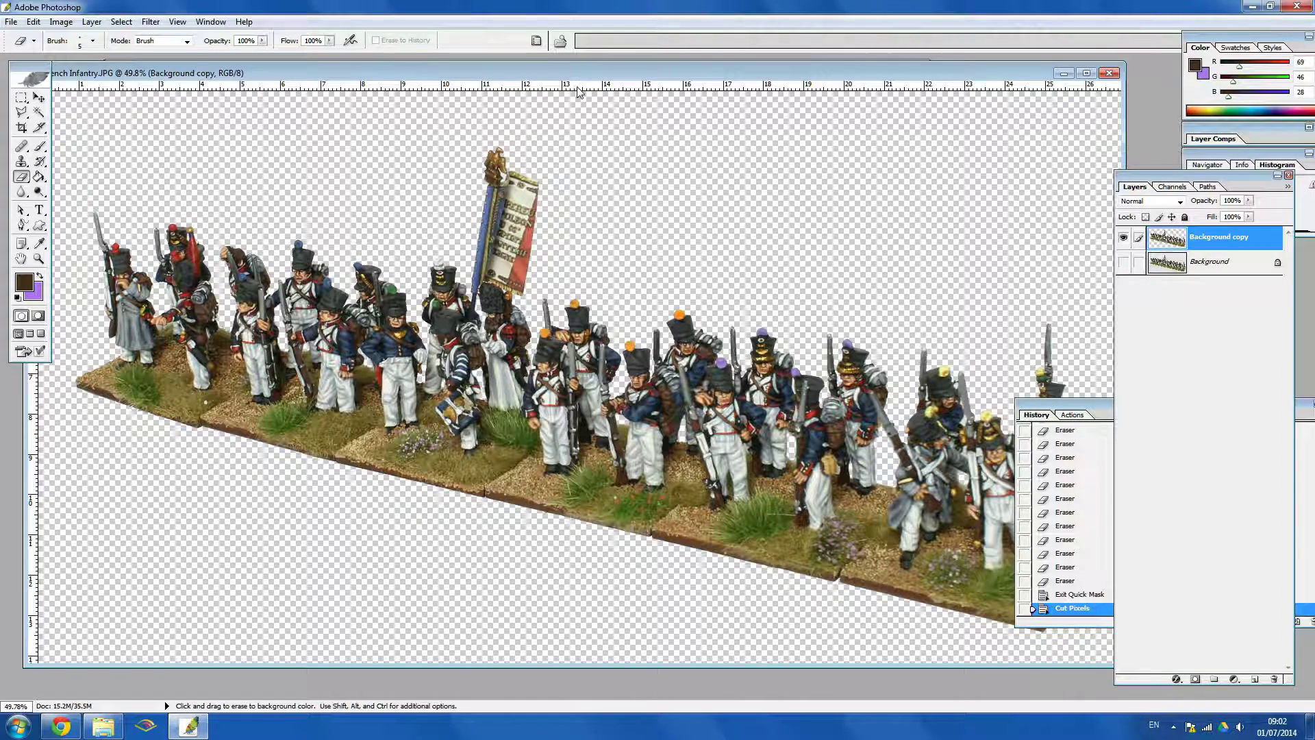
Arrange the French Infantry image beside NEW LOOK ADVERTS.psd and copy the cut-out miniatures layer into the advert with the Move tool.
left_click_drag(579, 73, 629, 224)
left_click(535, 73)
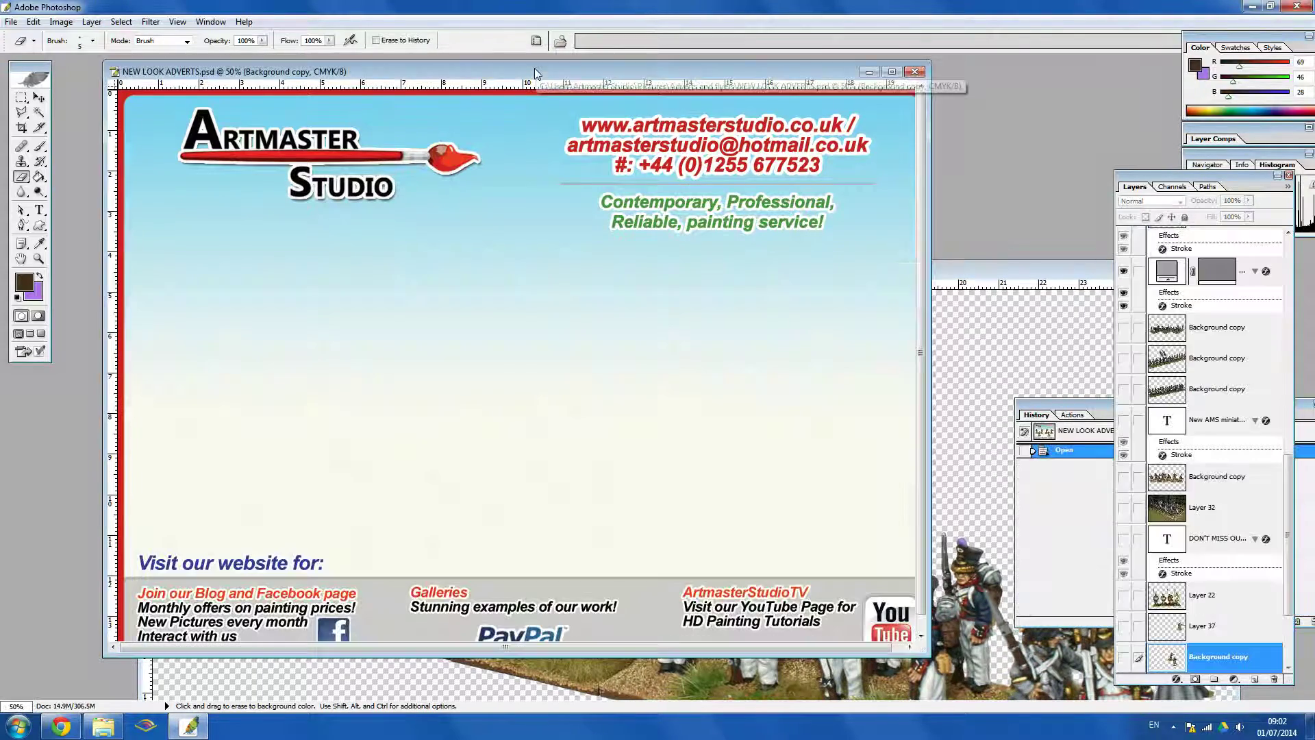
left_click(964, 279)
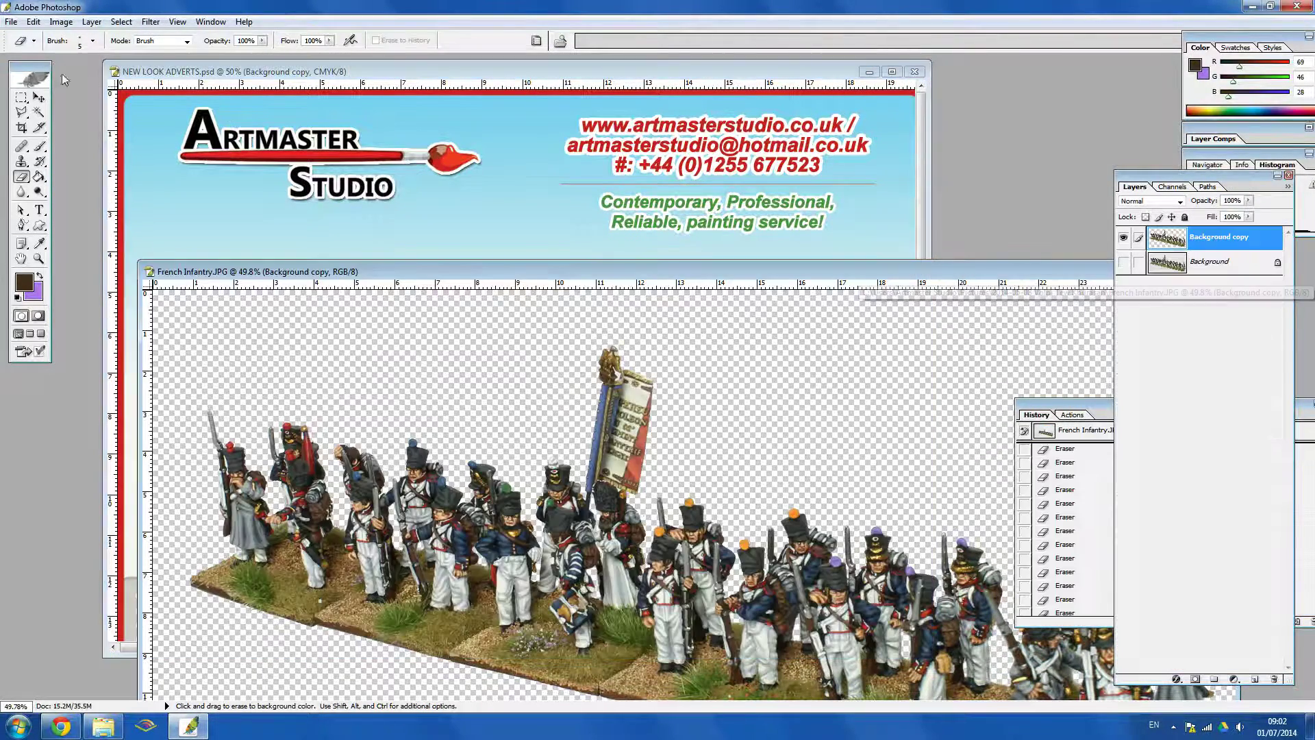
left_click(40, 98)
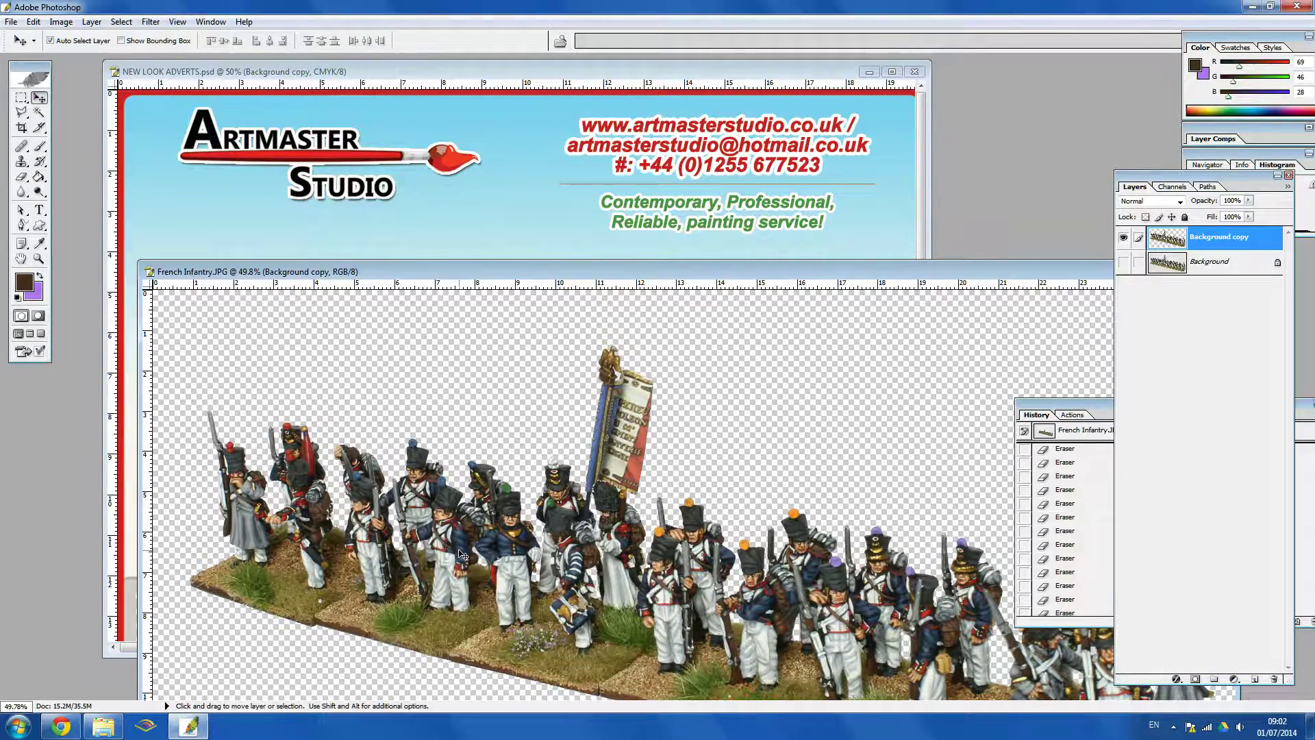
left_click_drag(447, 524, 551, 231)
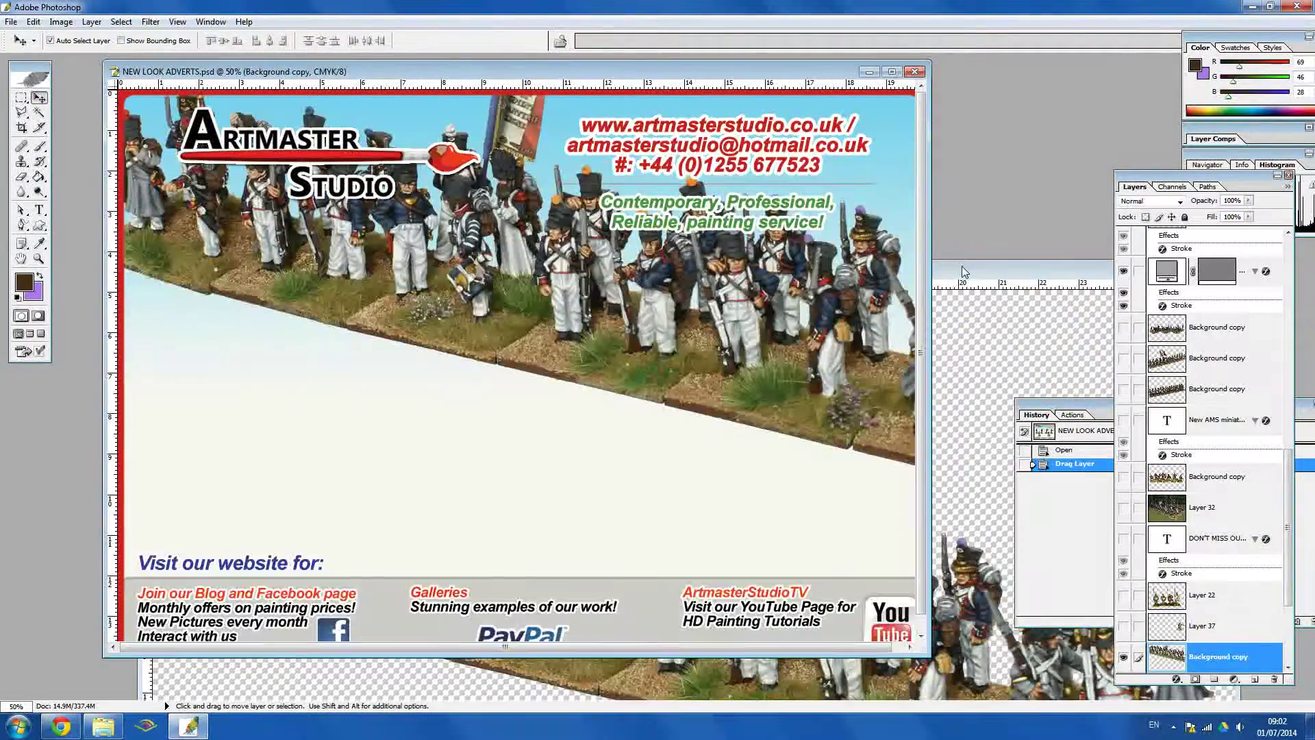
Minimise the French Infantry image and move the miniatures down in the advert, clear of the logo and contact text.
left_click(966, 276)
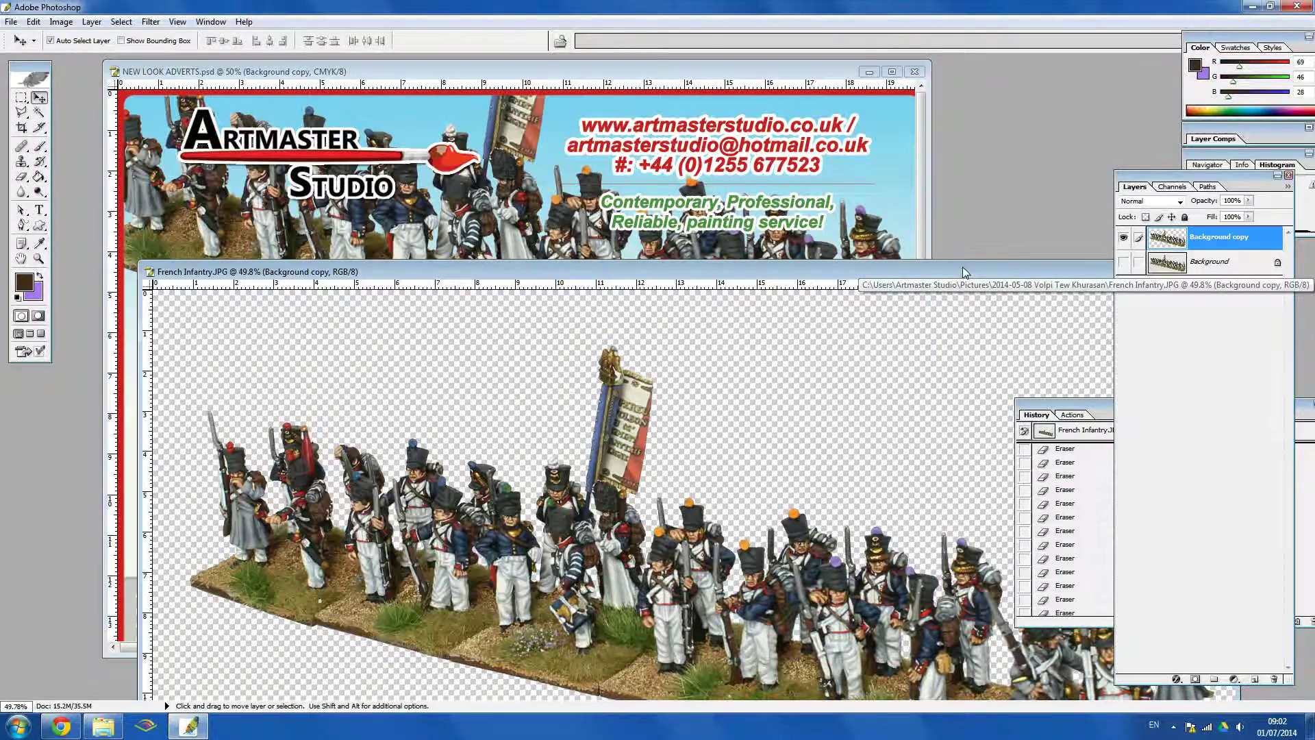
left_click_drag(966, 276, 555, 295)
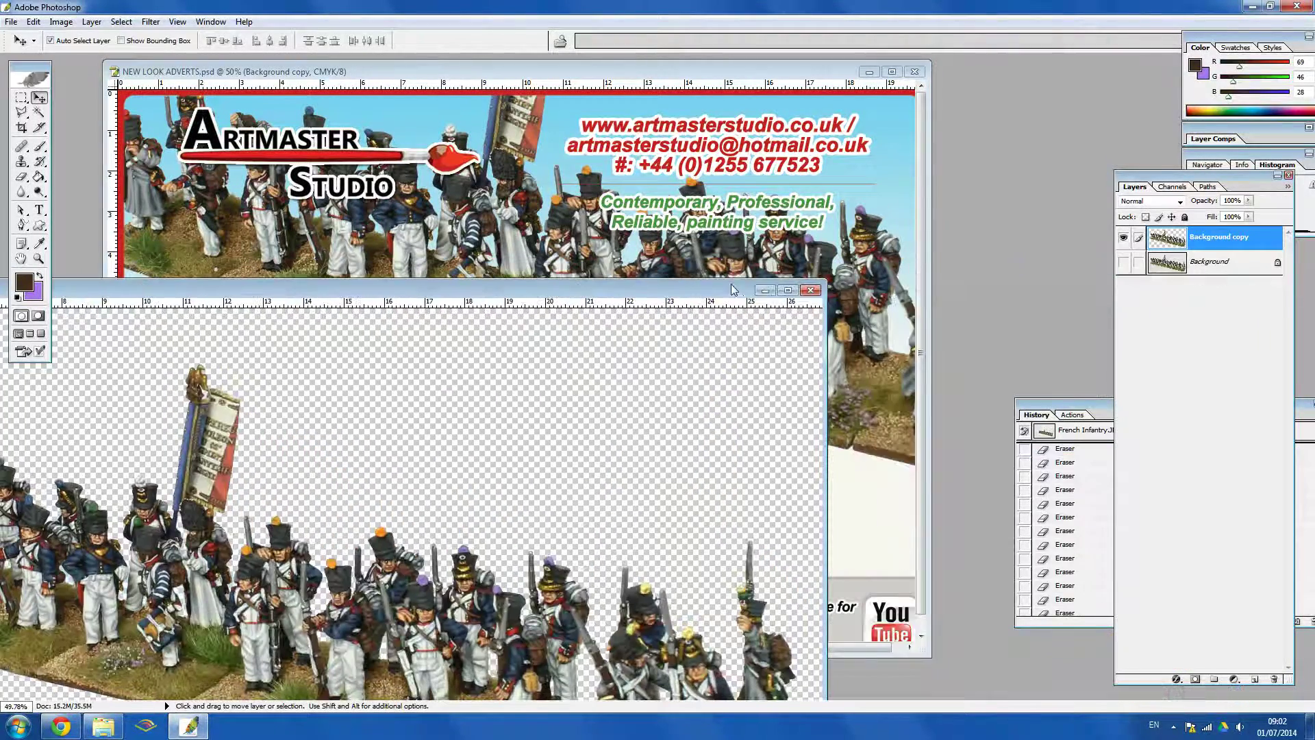
left_click(766, 291)
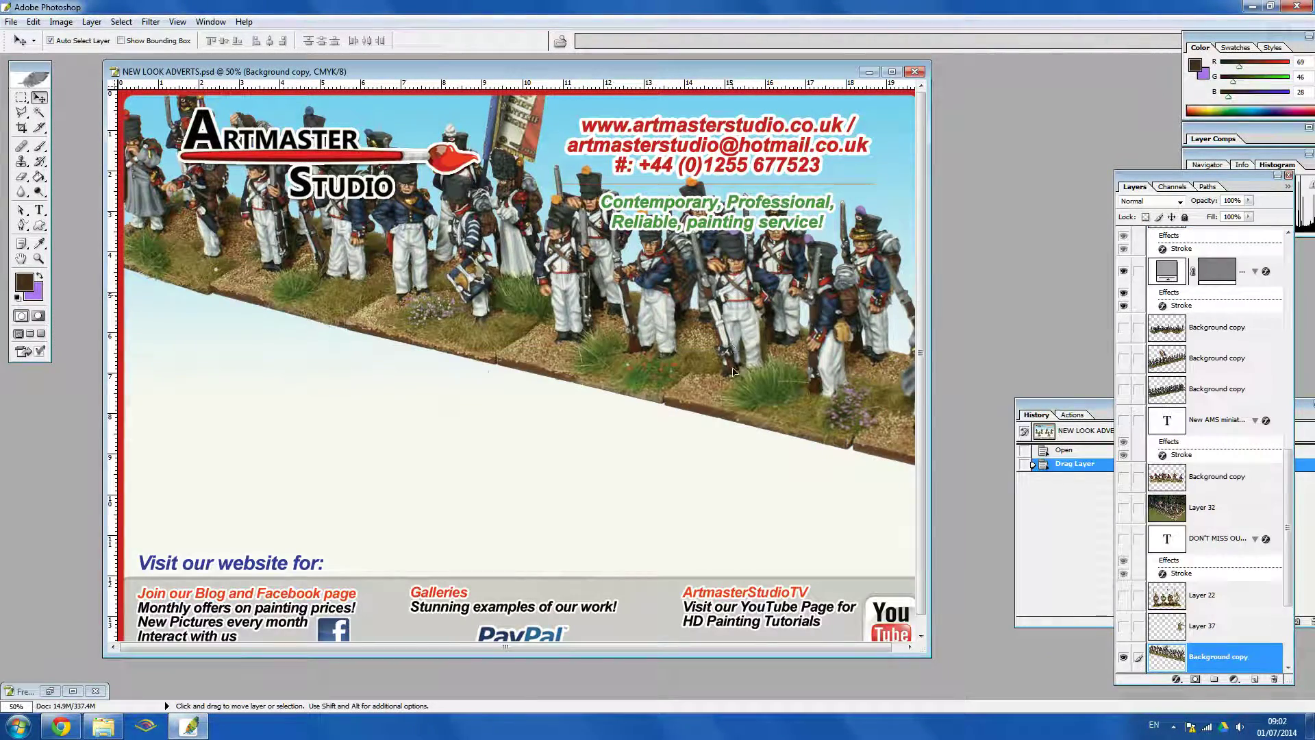
left_click_drag(733, 393, 766, 473)
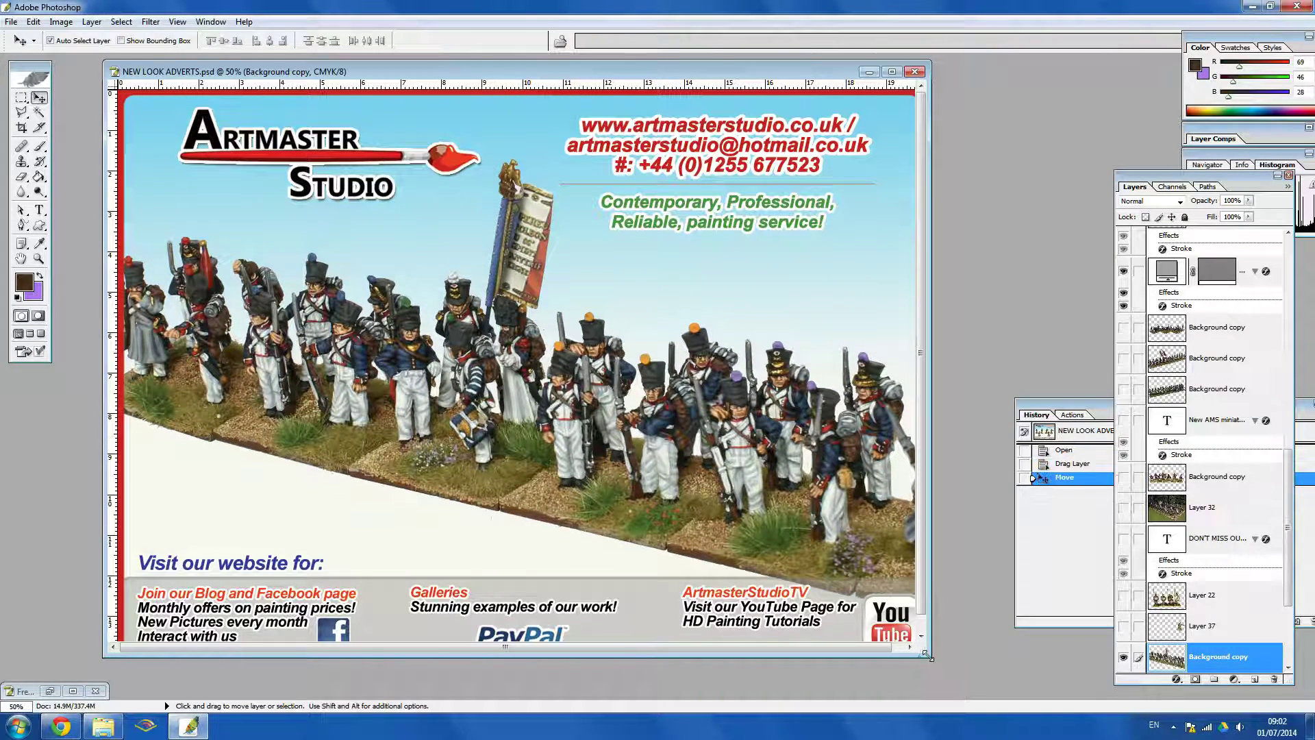
left_click_drag(927, 655, 972, 680)
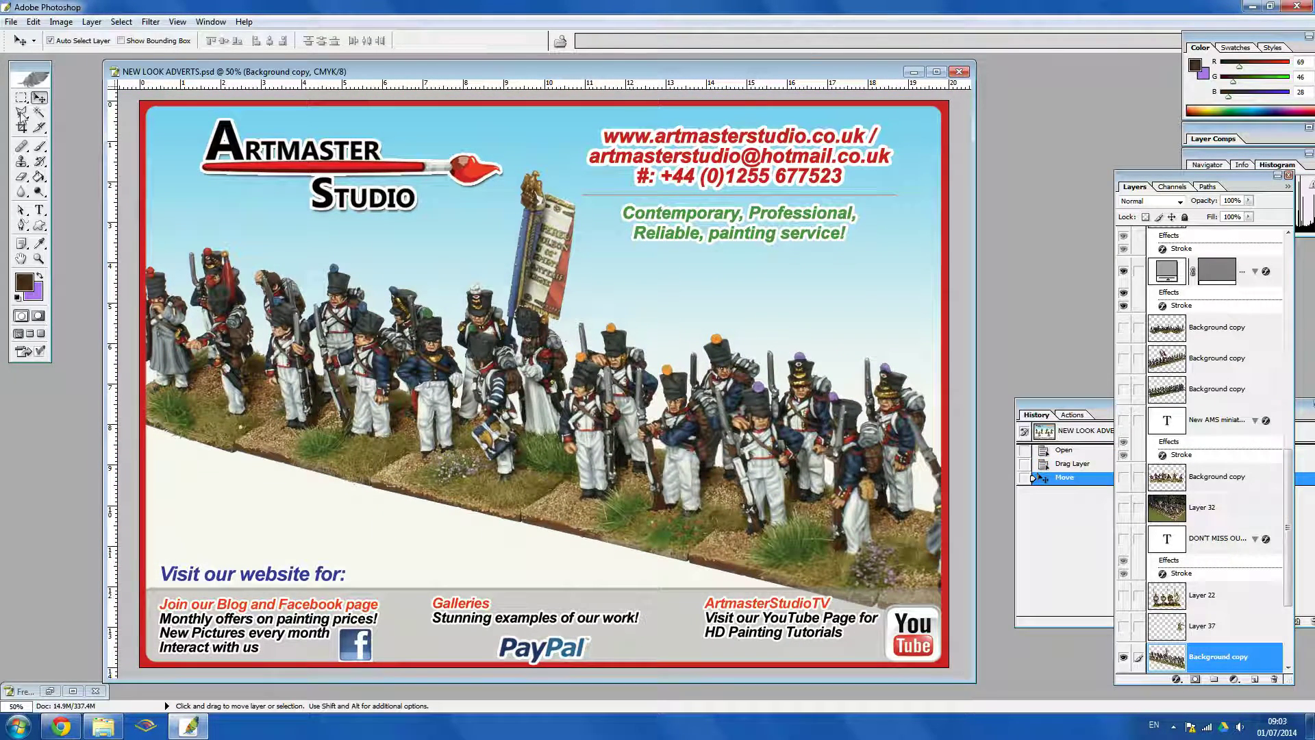
Scale the miniatures proportionally to 80% and shift them left and slightly up so the last soldier fits inside the advert's border.
left_click(34, 22)
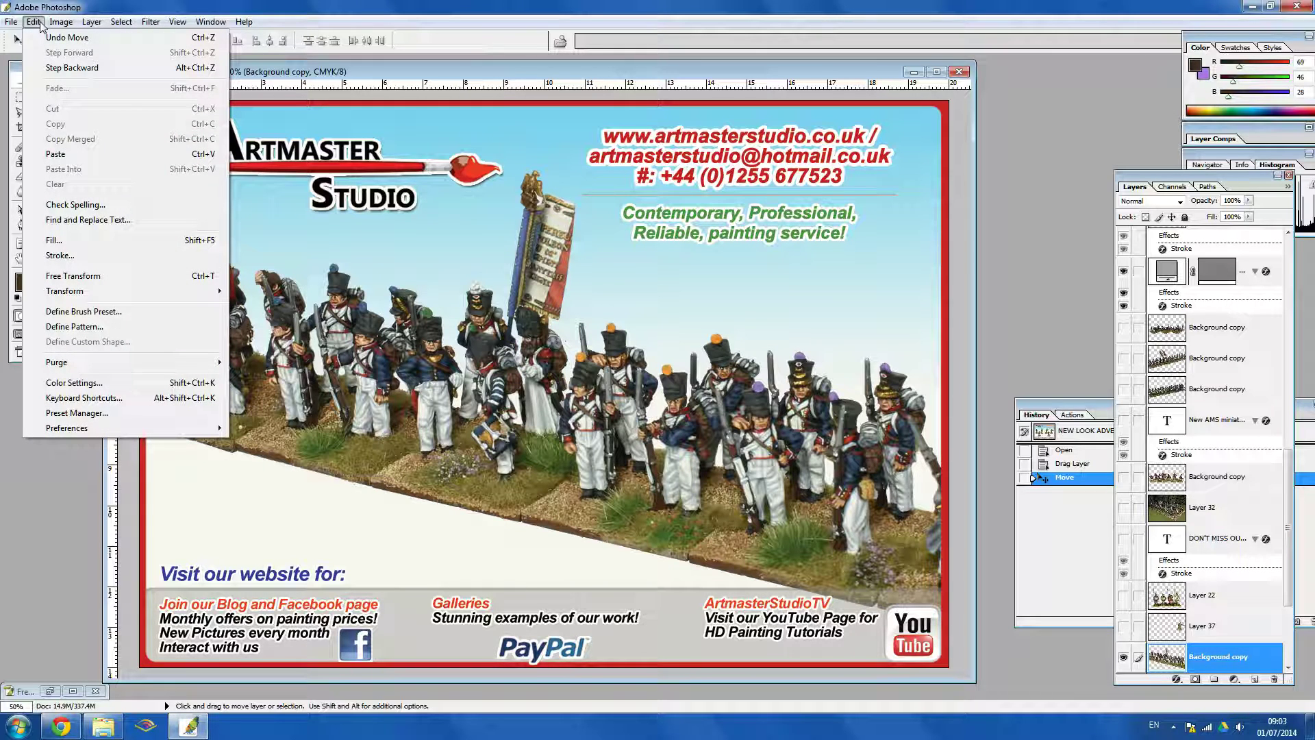
mouse_move(158, 296)
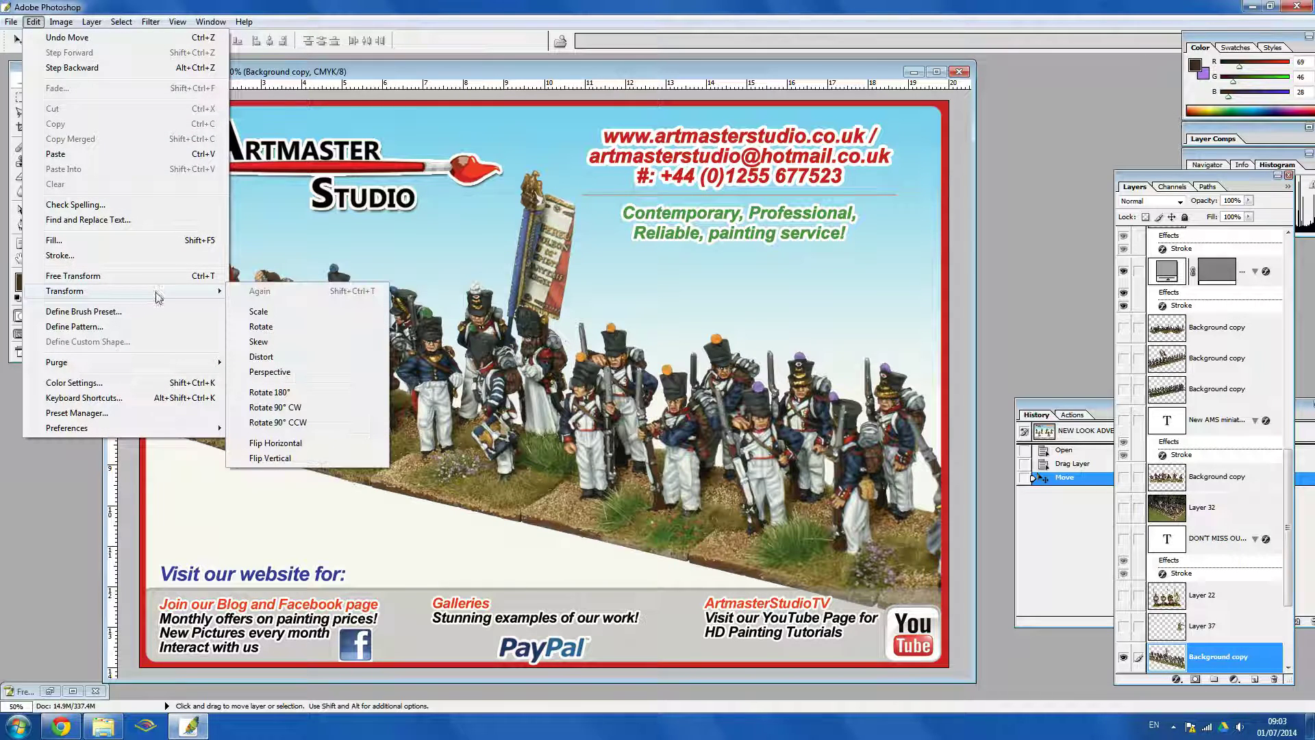
left_click(287, 317)
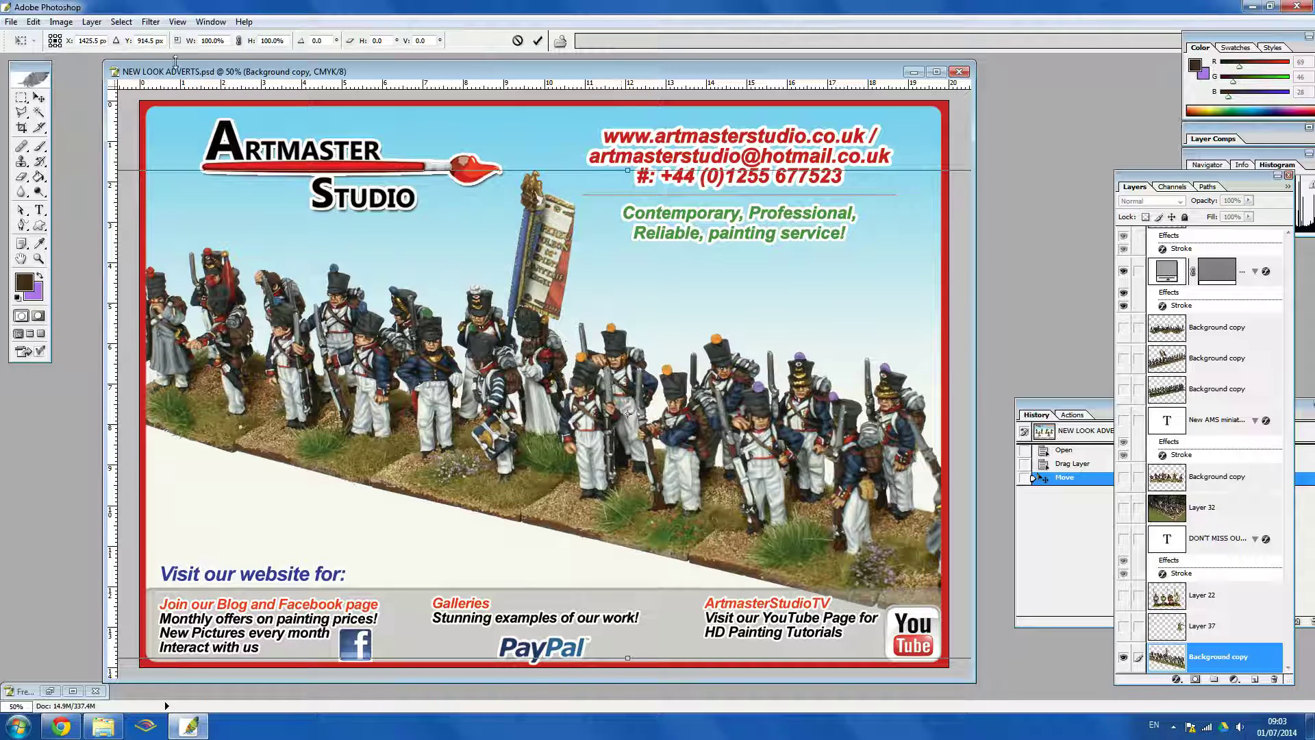
left_click(239, 41)
left_click(209, 40)
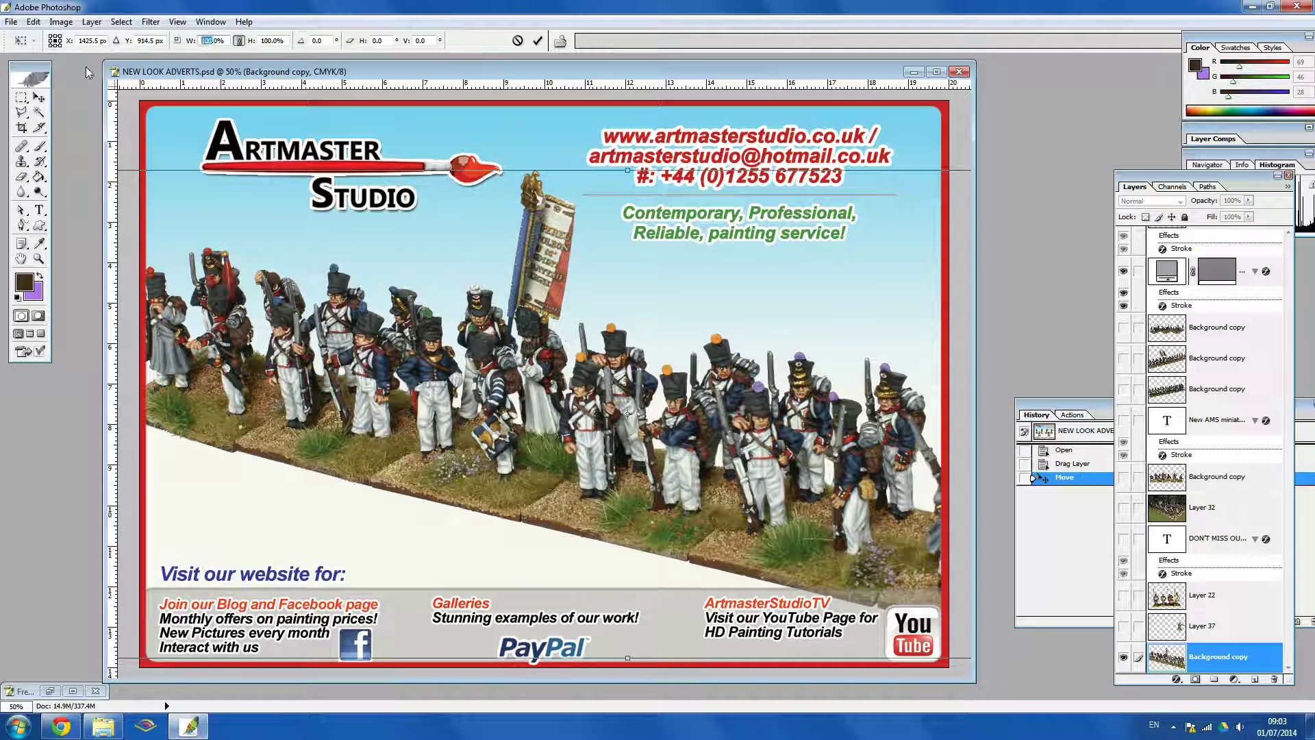
type("80")
key("Return")
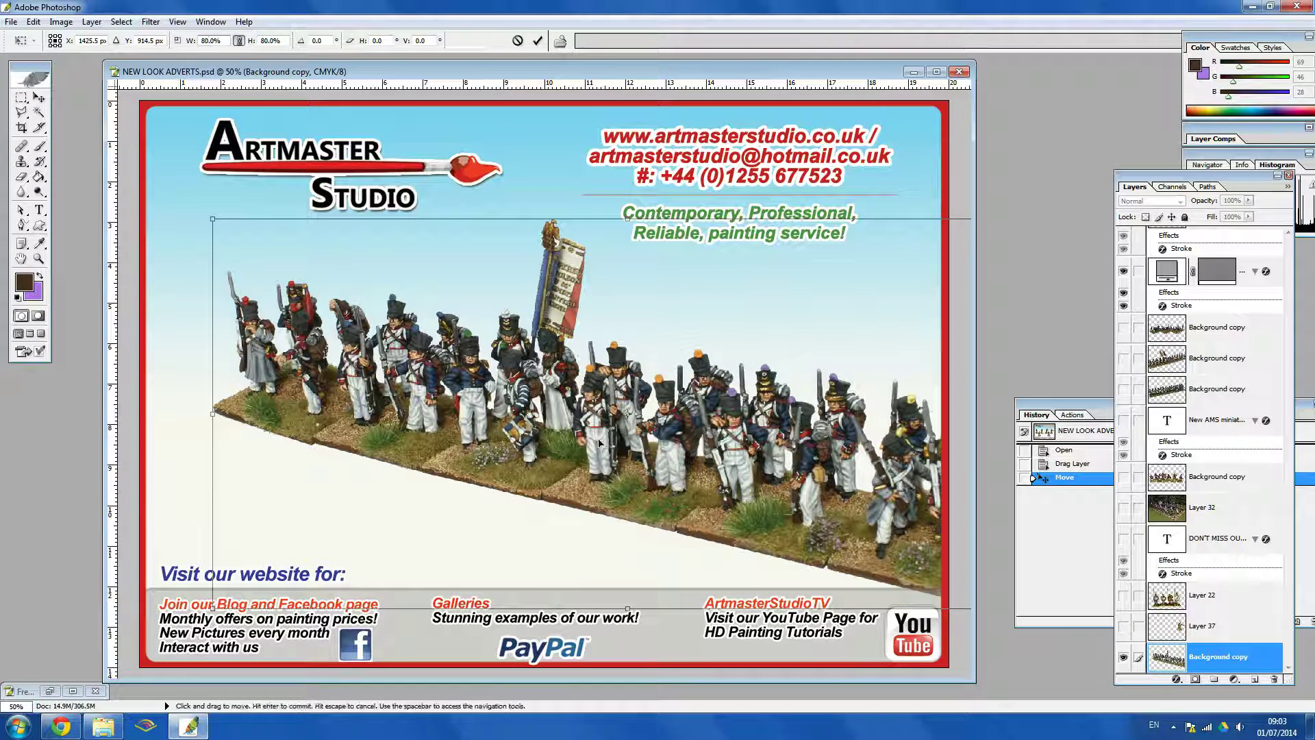
left_click_drag(600, 443, 477, 419)
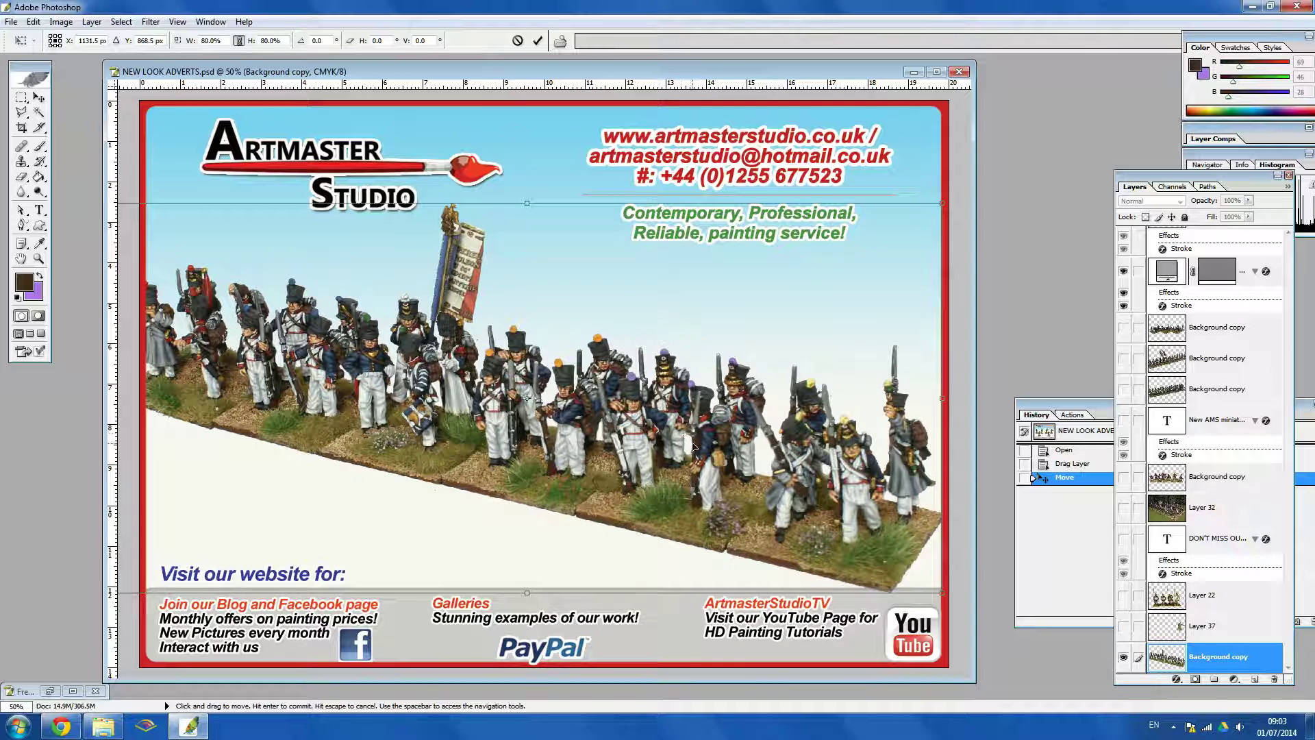
left_click_drag(637, 449, 640, 448)
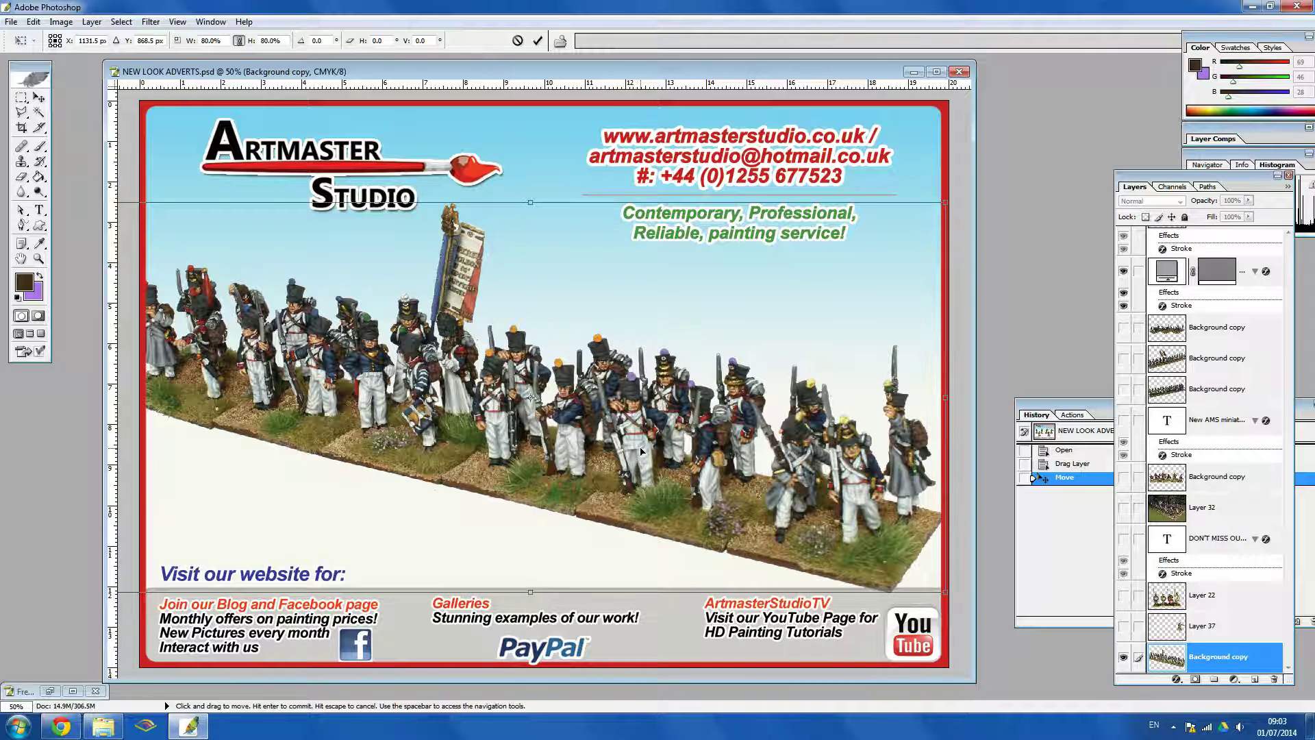
Set the miniatures' proportional scale to 75% and apply the transform.
double_click(206, 40)
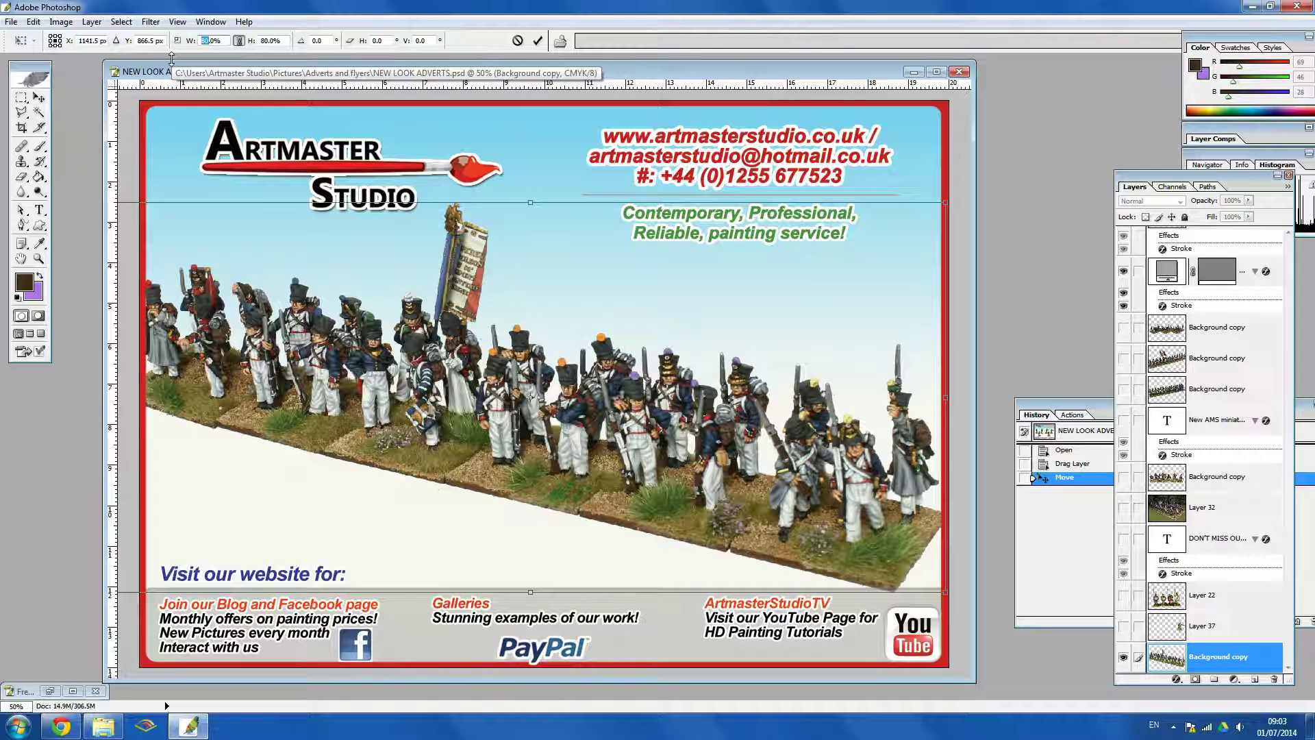
type("75")
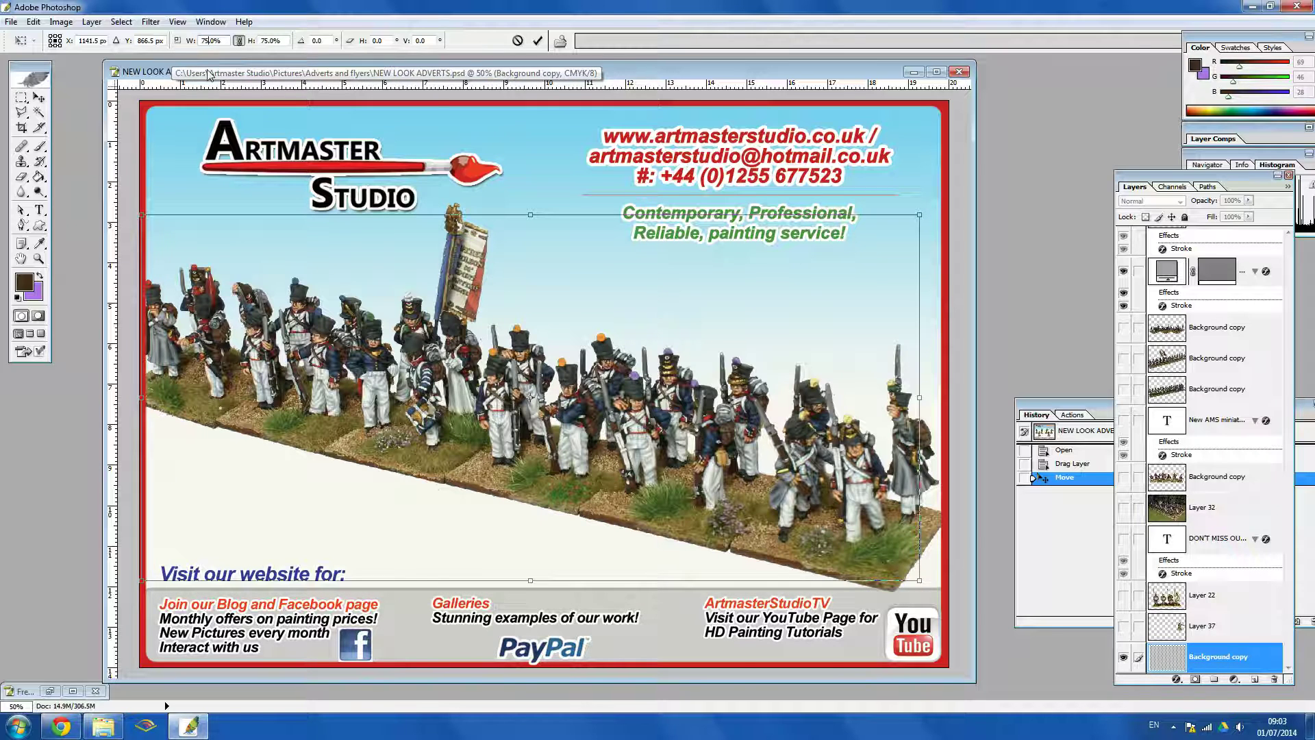
key("Return")
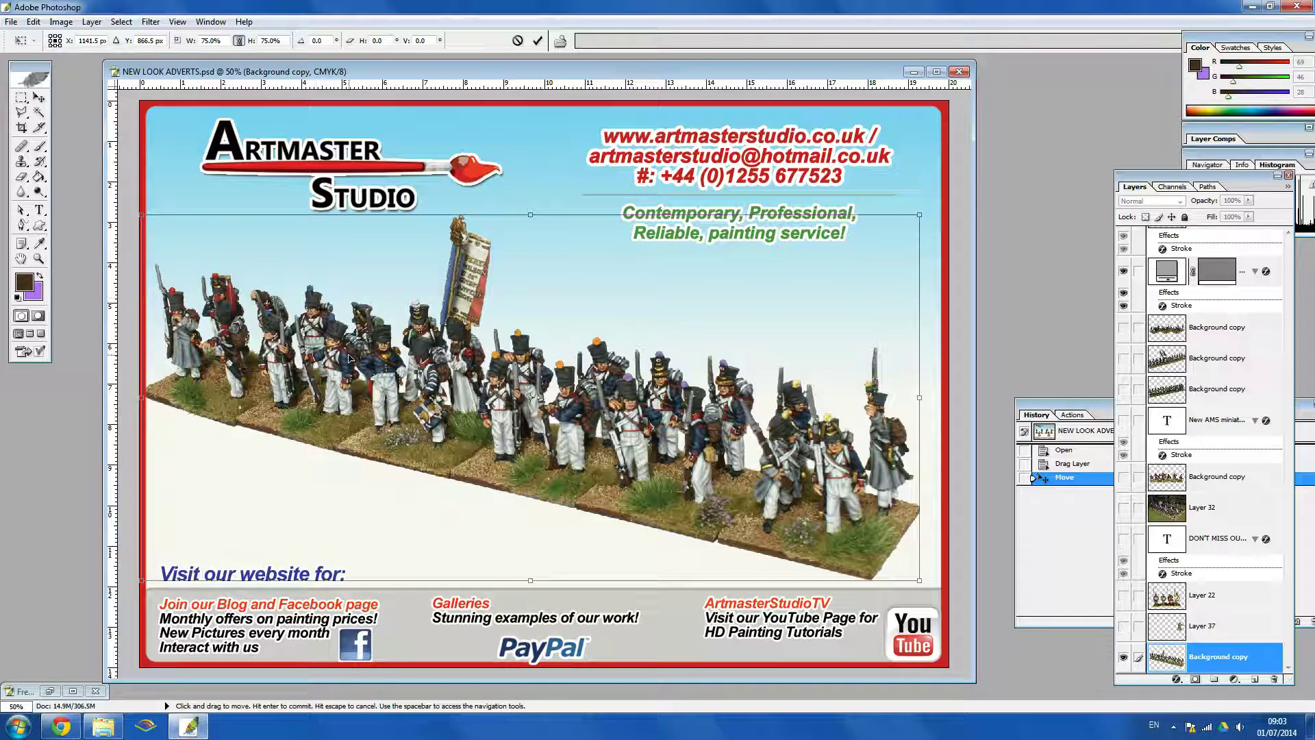
key("Return")
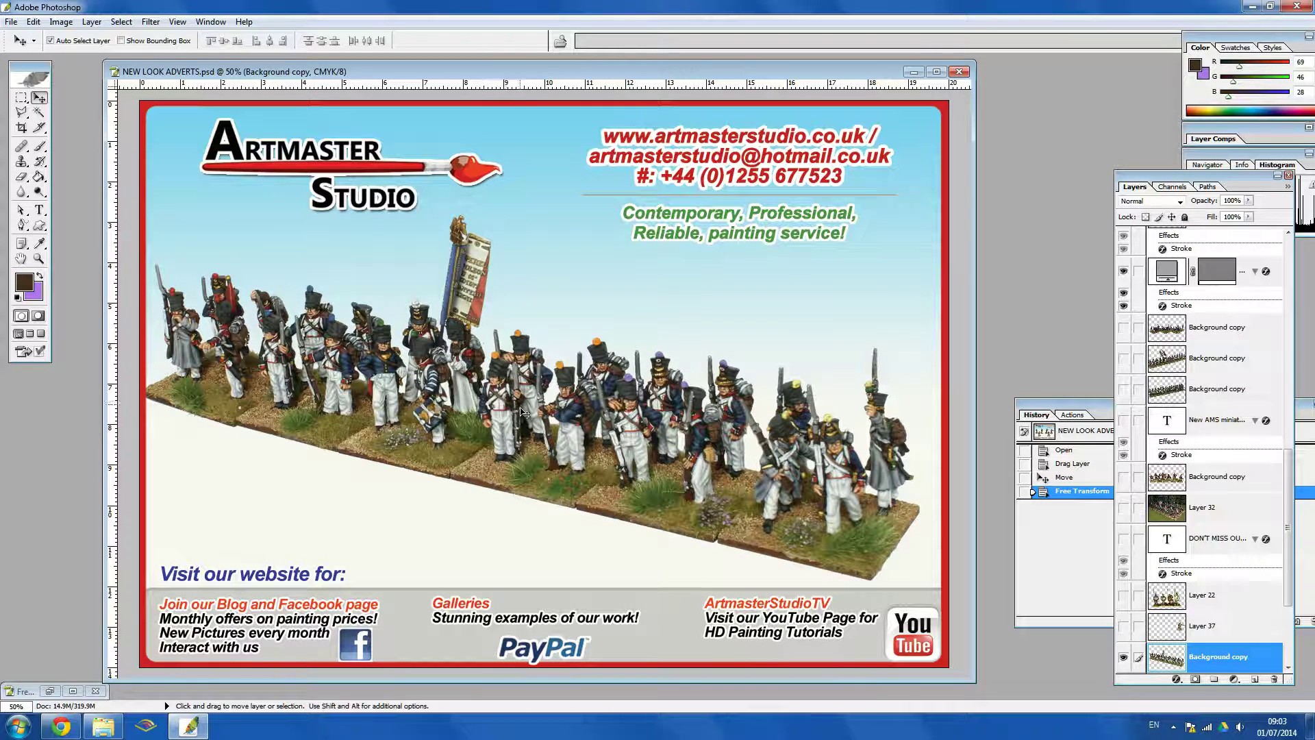
Nudge the miniatures slightly to the right to centre them in the advert and apply Auto Levels to their layer.
key("Left")
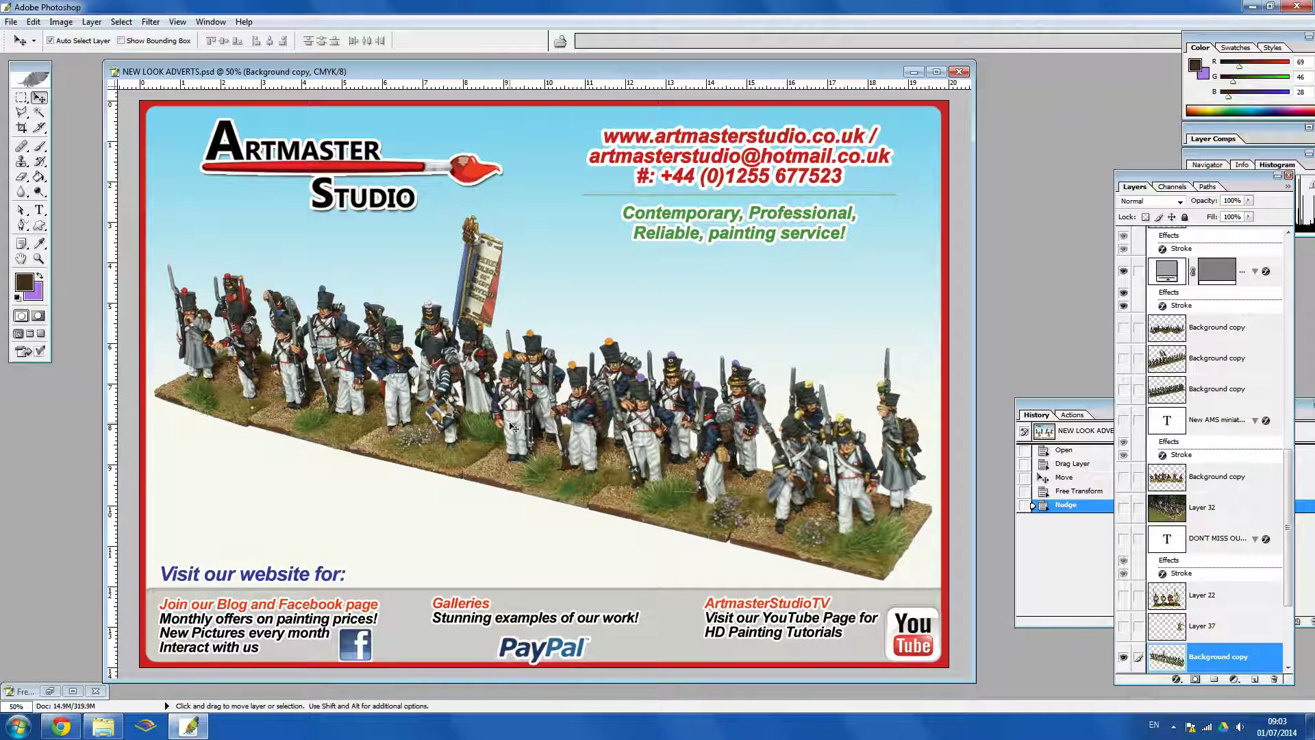
key("Right")
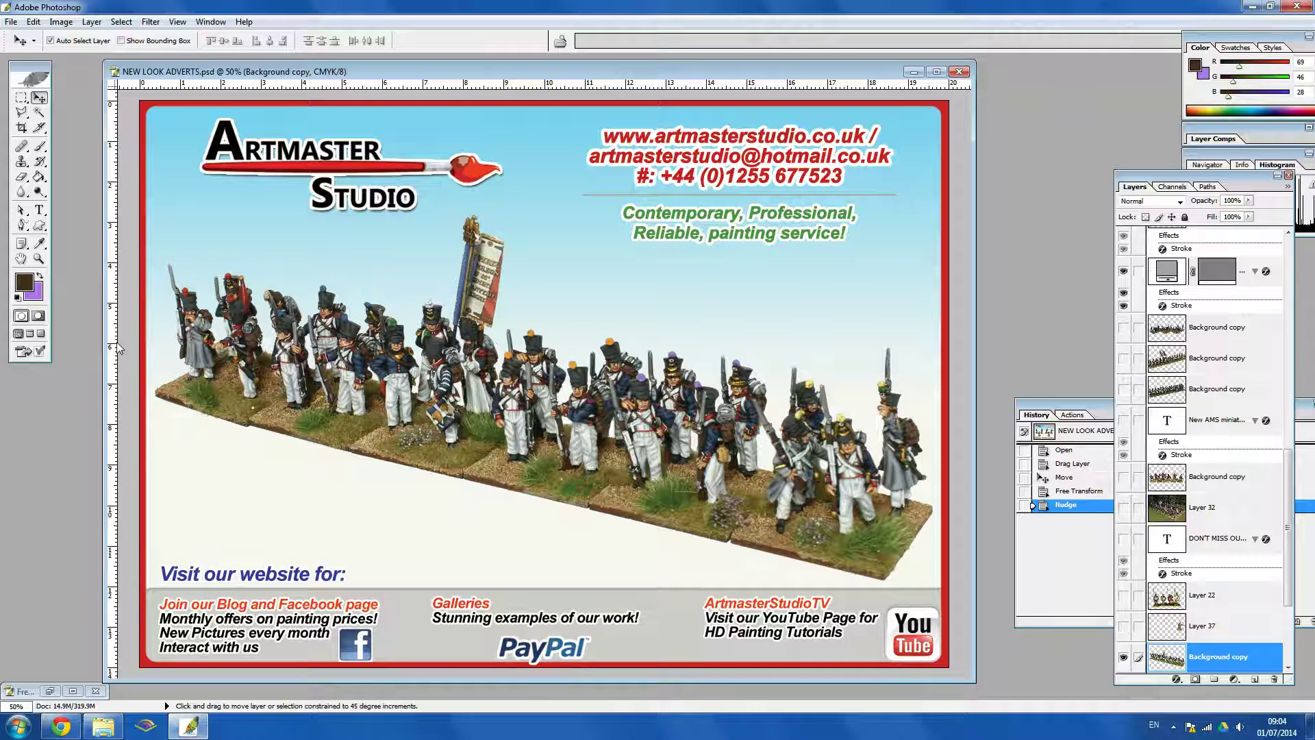
key("ctrl+shift+l")
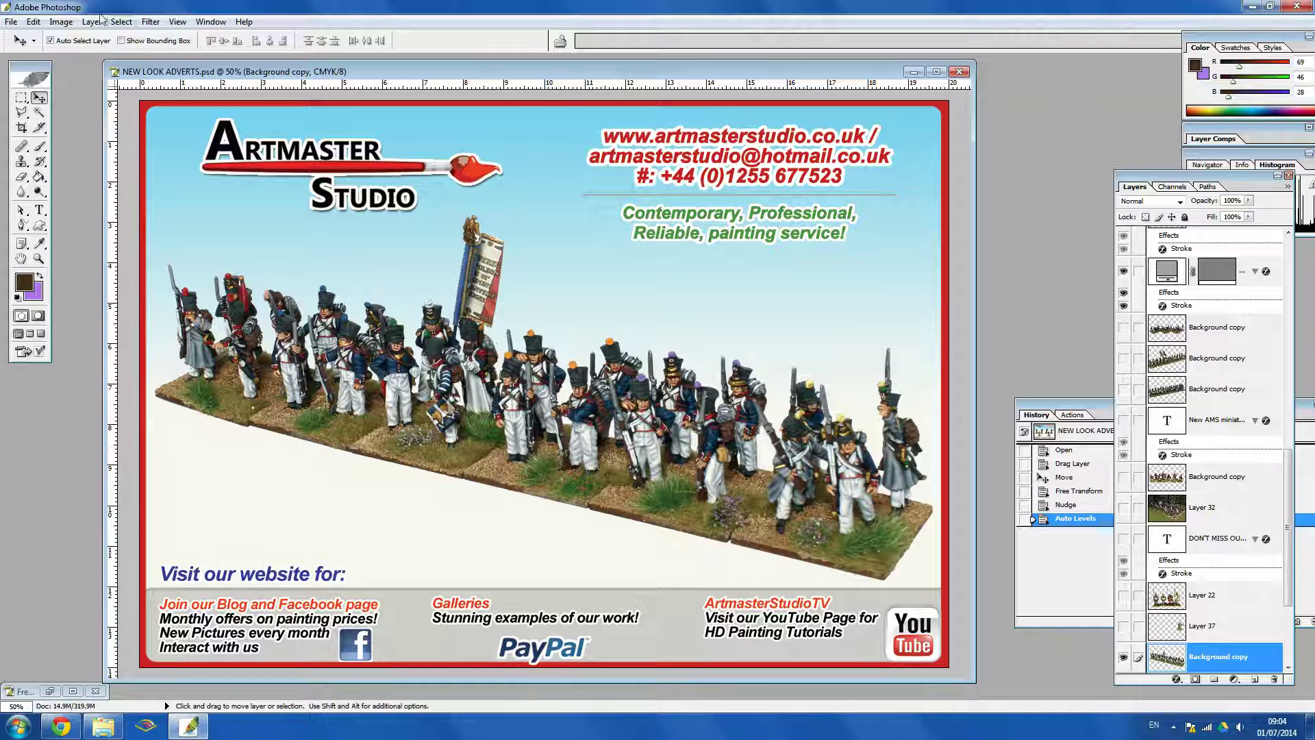
left_click(62, 22)
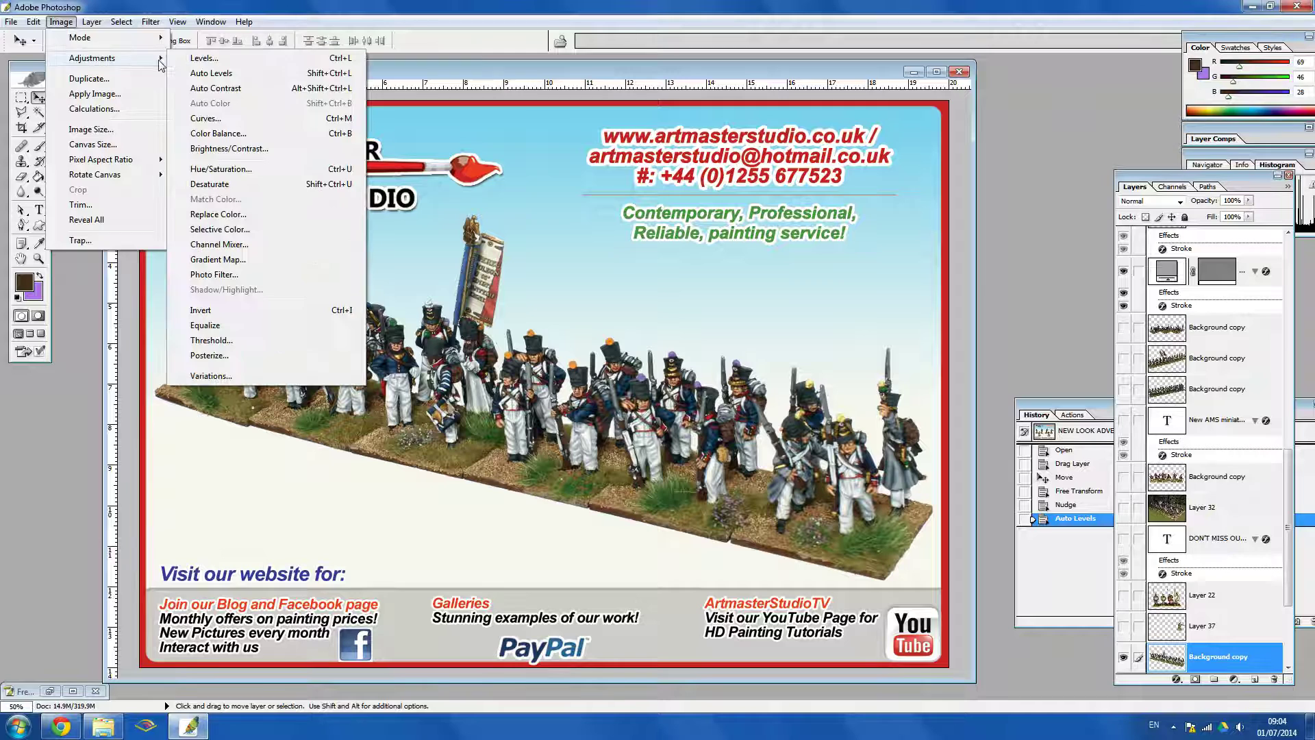
left_click(230, 148)
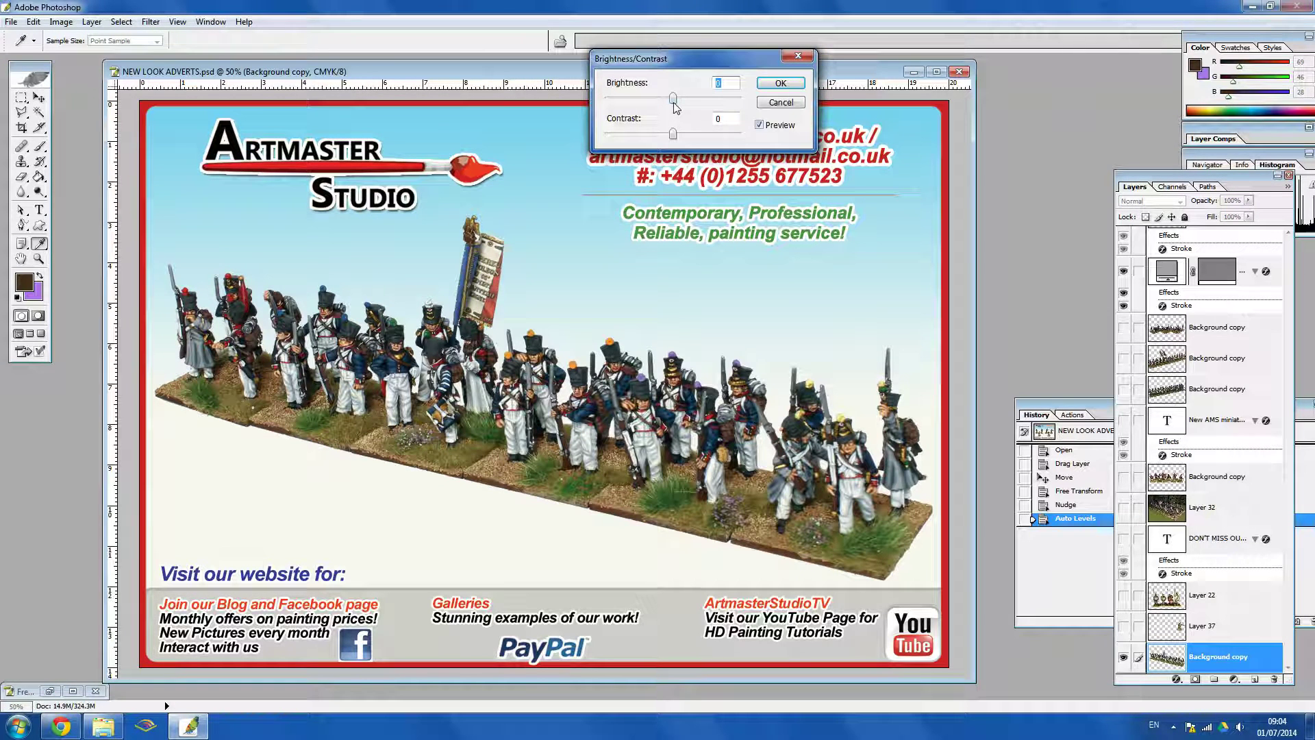
left_click_drag(673, 98, 646, 136)
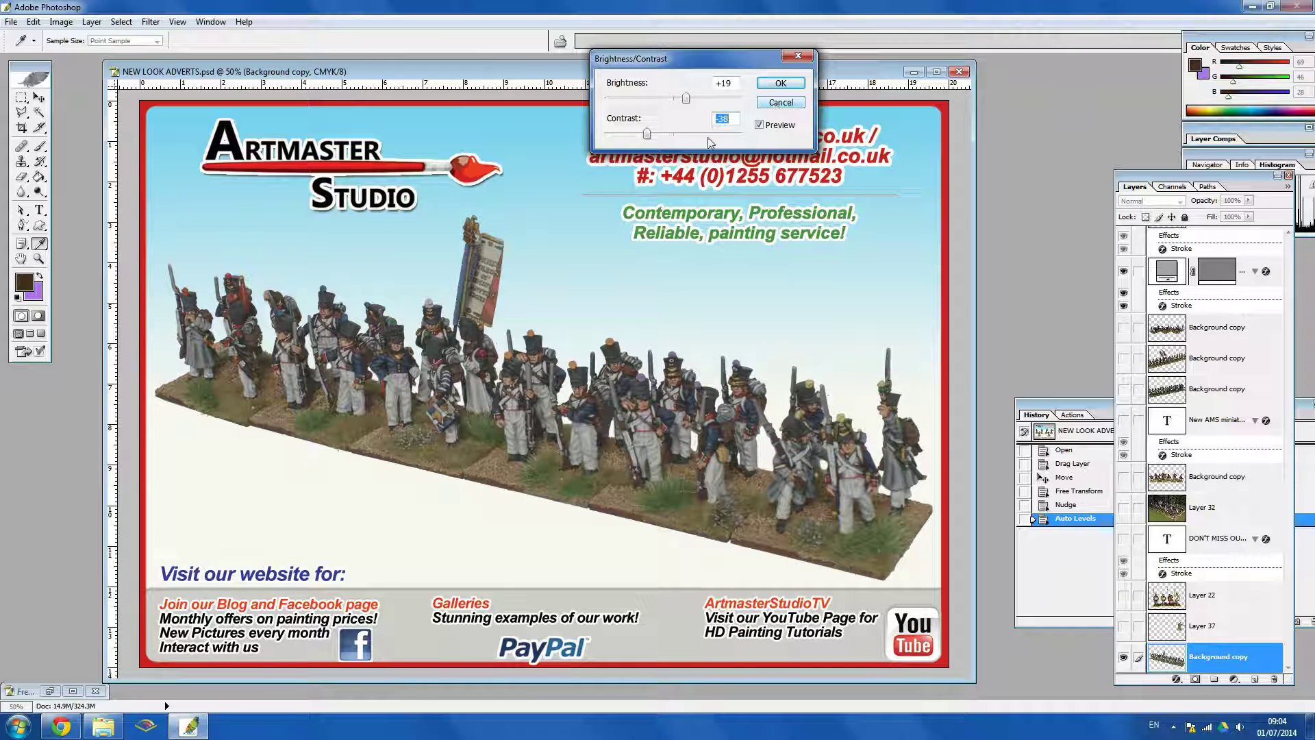
left_click_drag(686, 137, 673, 98)
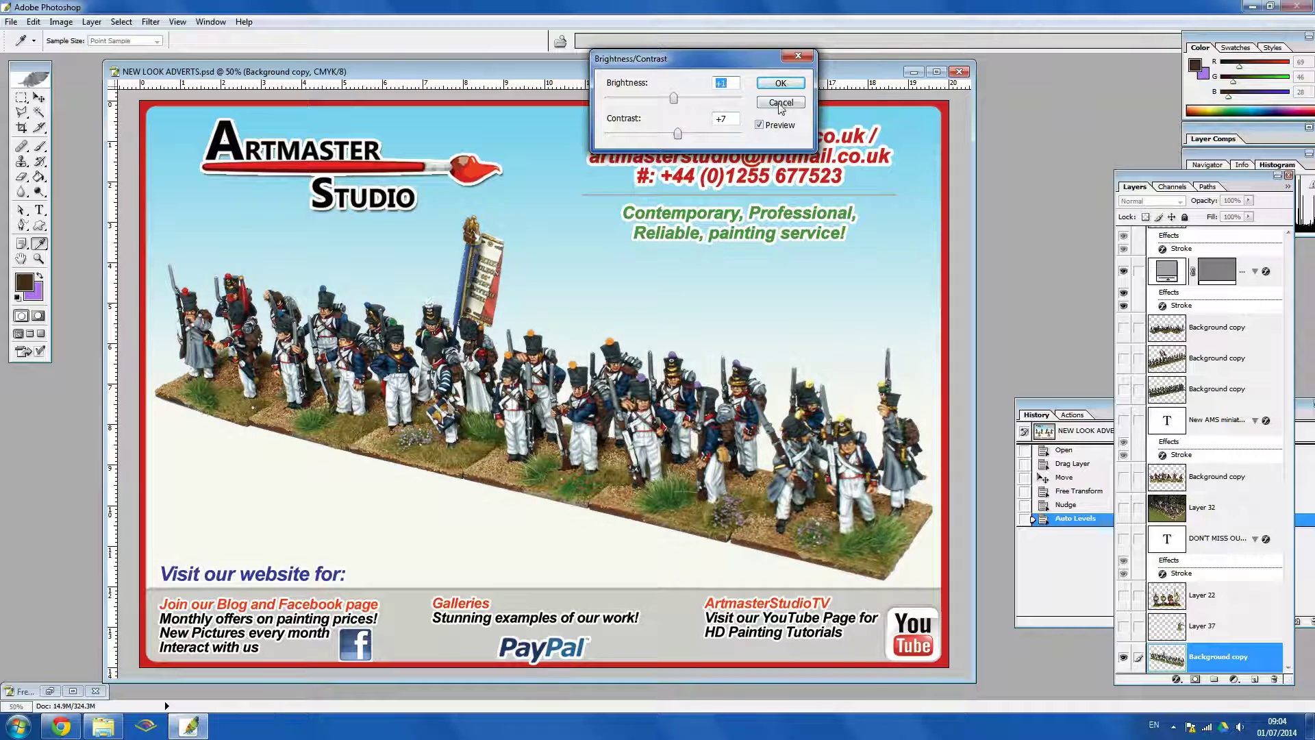
left_click(781, 103)
key("v")
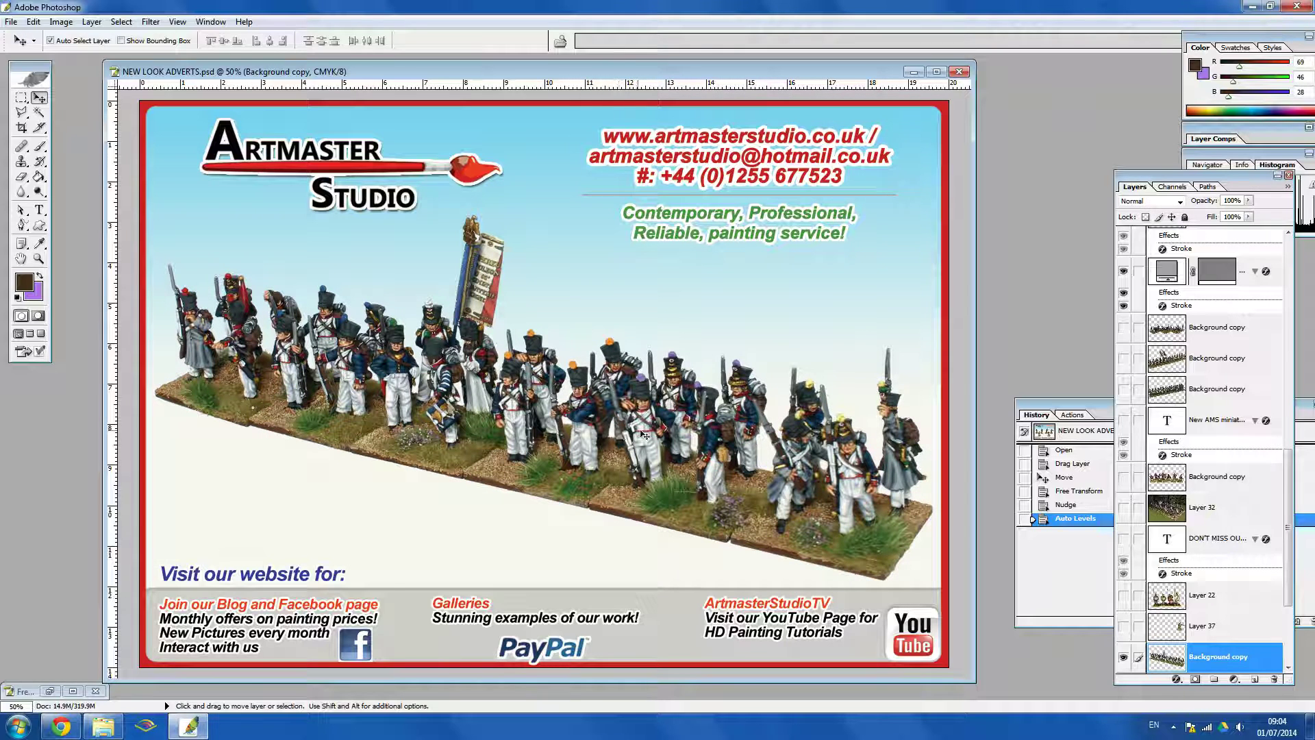